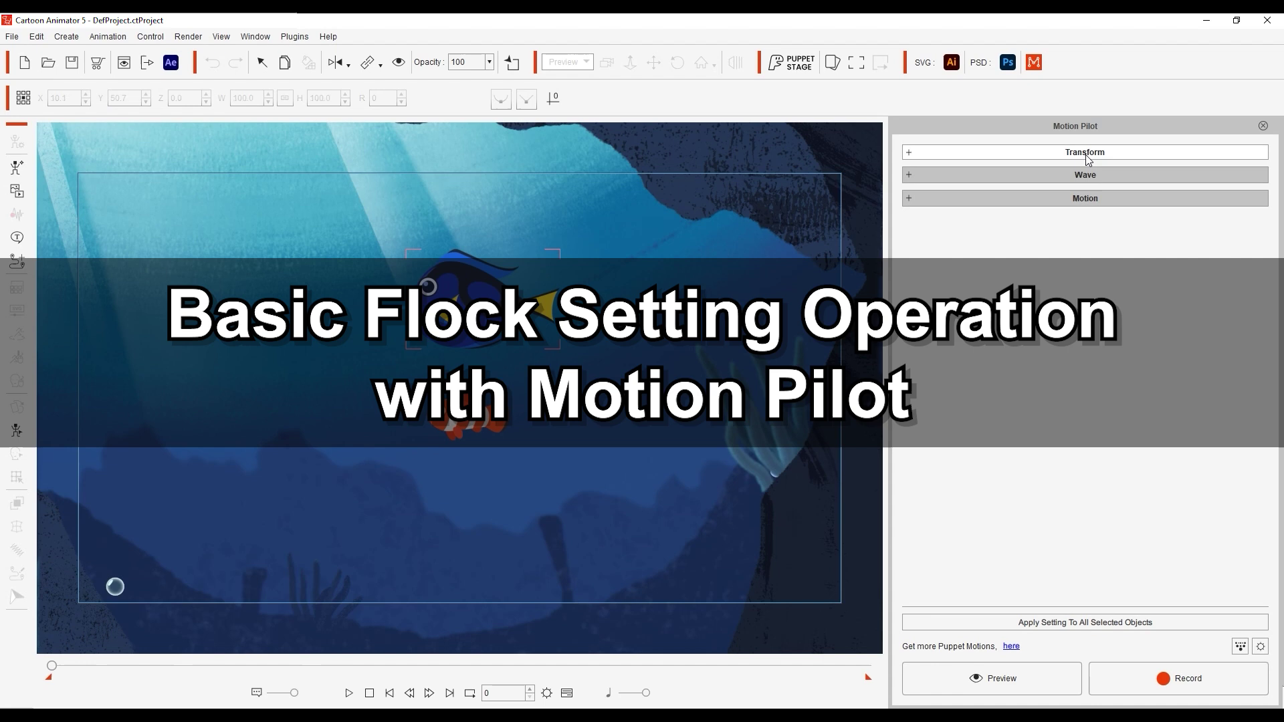
Expand the Wave and Motion Blending sections of the Motion Pilot panel.
{"action": "left_click", "coordinate": [1086, 153]}
{"action": "left_click", "coordinate": [1022, 154]}
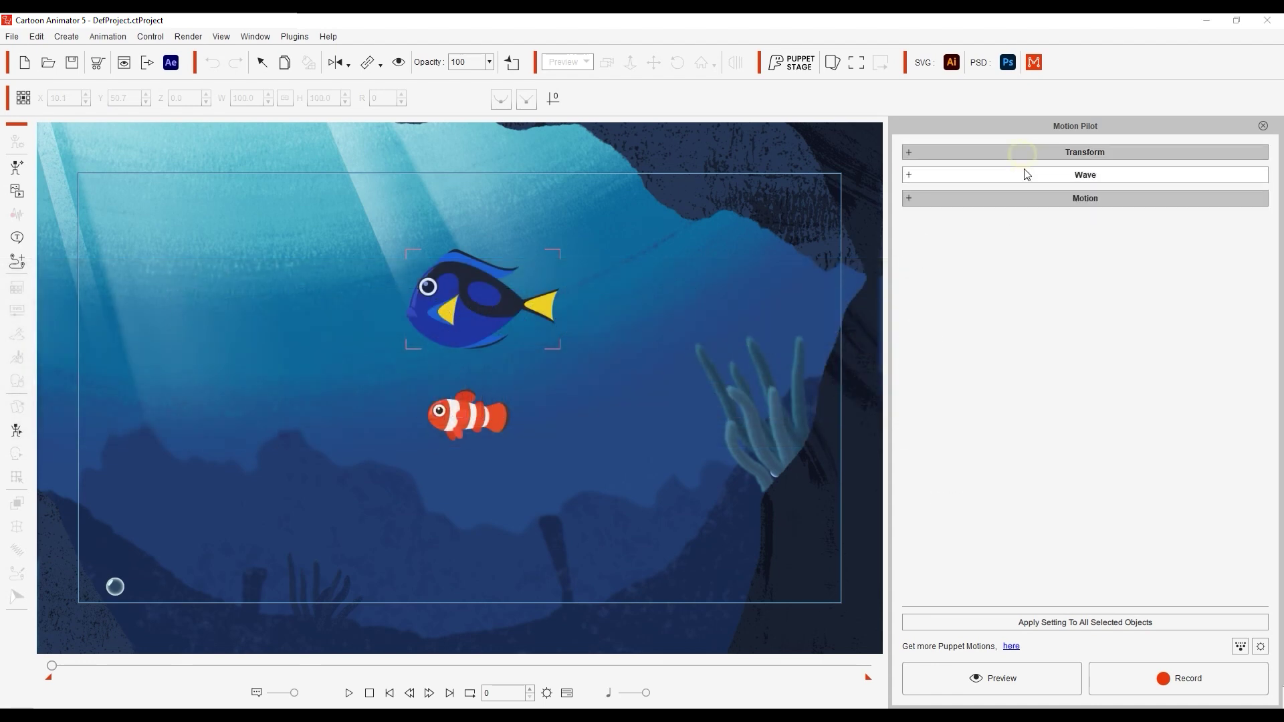
{"action": "left_click", "coordinate": [1027, 175]}
{"action": "left_click", "coordinate": [1028, 176]}
{"action": "left_click", "coordinate": [1026, 198]}
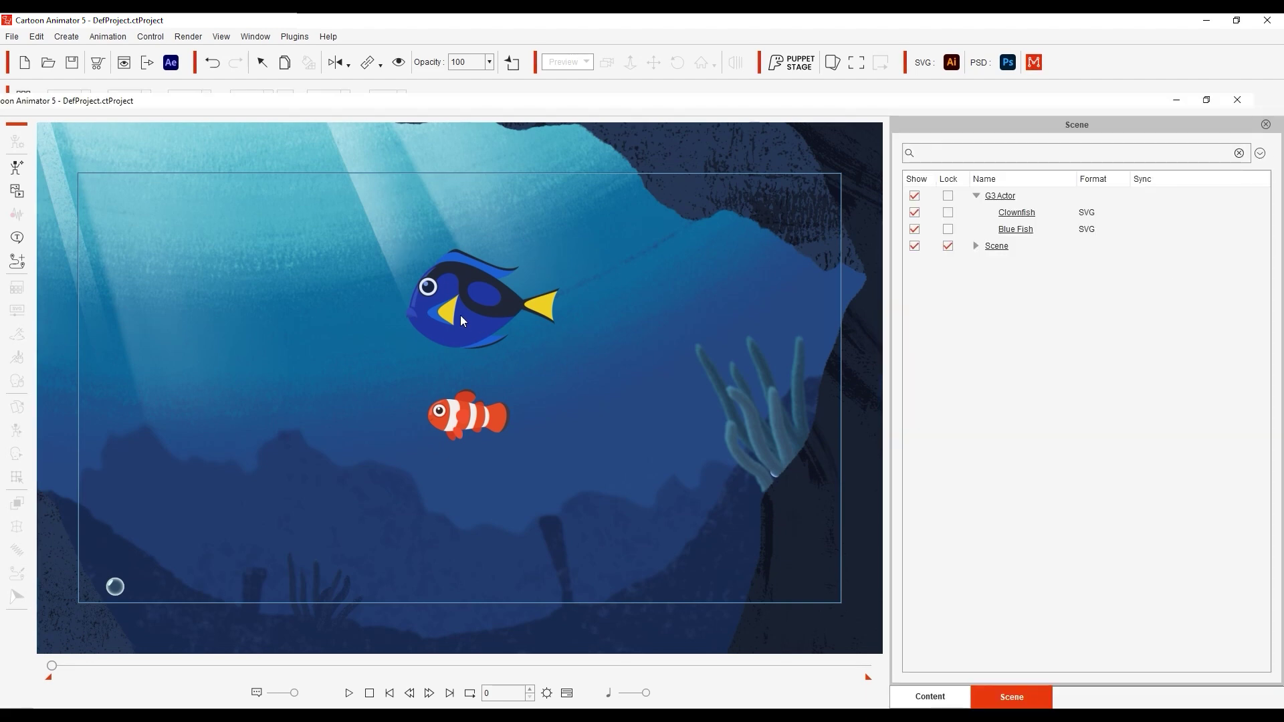
Open Flock Settings for the Blue Fish as lead object in Motion Pilot.
{"action": "left_click", "coordinate": [462, 321]}
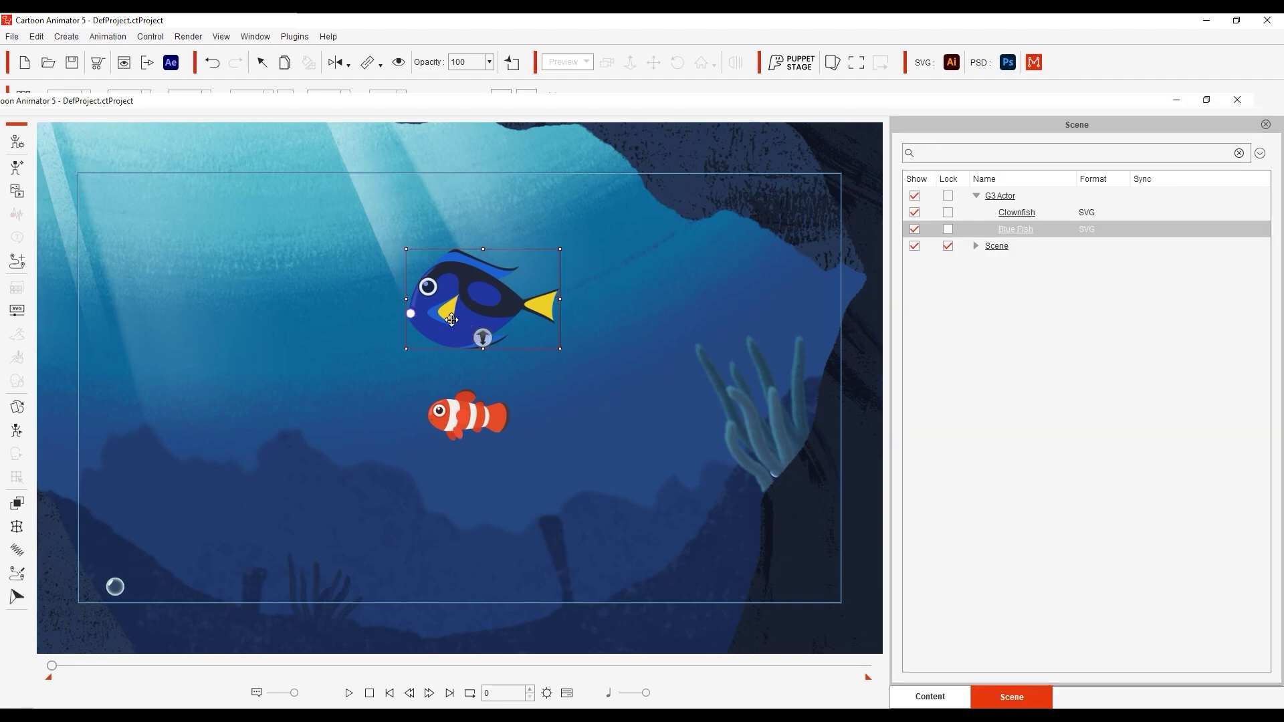
{"action": "left_click", "coordinate": [12, 600]}
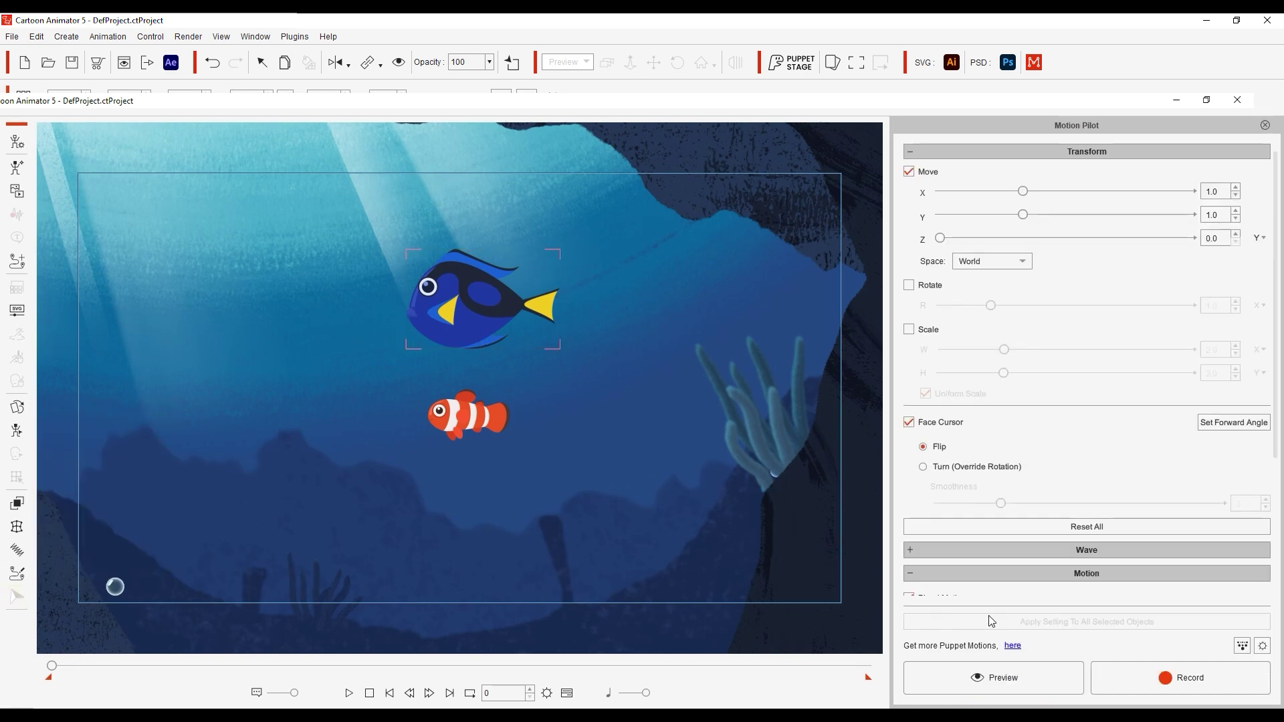
{"action": "left_click", "coordinate": [1241, 647]}
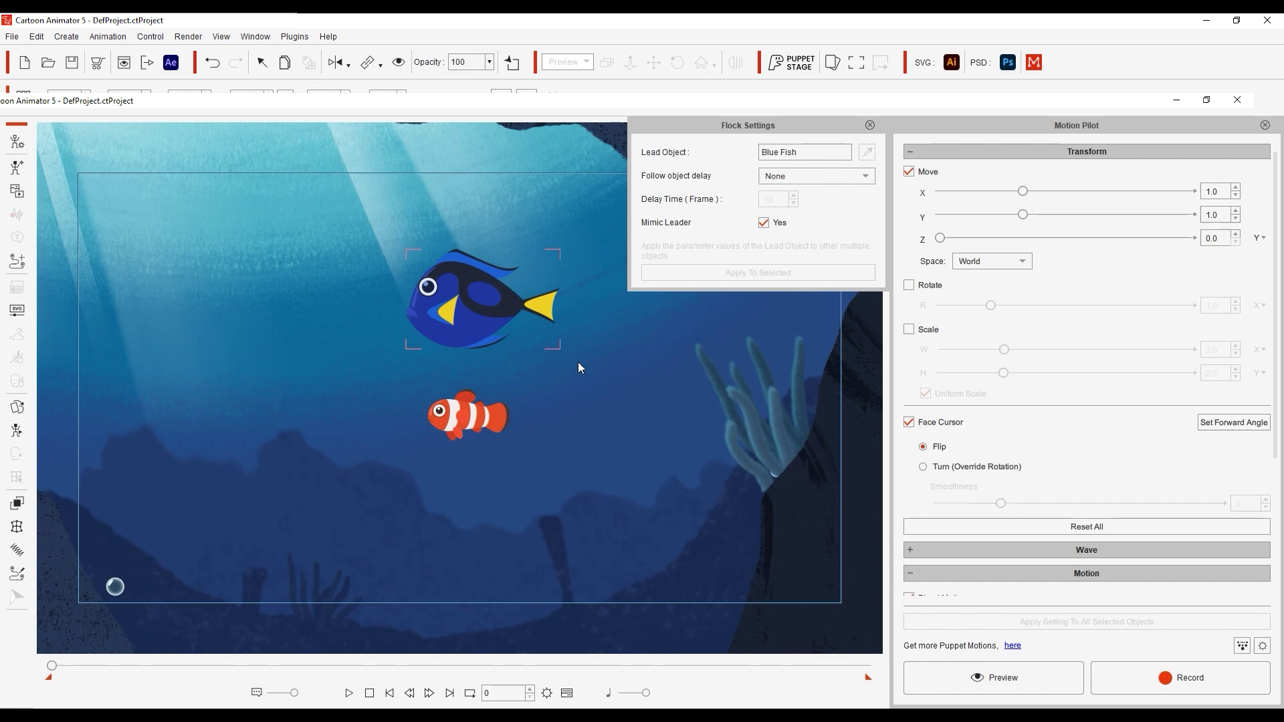
Select the clownfish and Blue Fish together and preview the clownfish trailing its leader.
{"action": "left_click", "coordinate": [472, 408]}
{"action": "left_click", "coordinate": [487, 296]}
{"action": "left_click", "coordinate": [993, 678]}
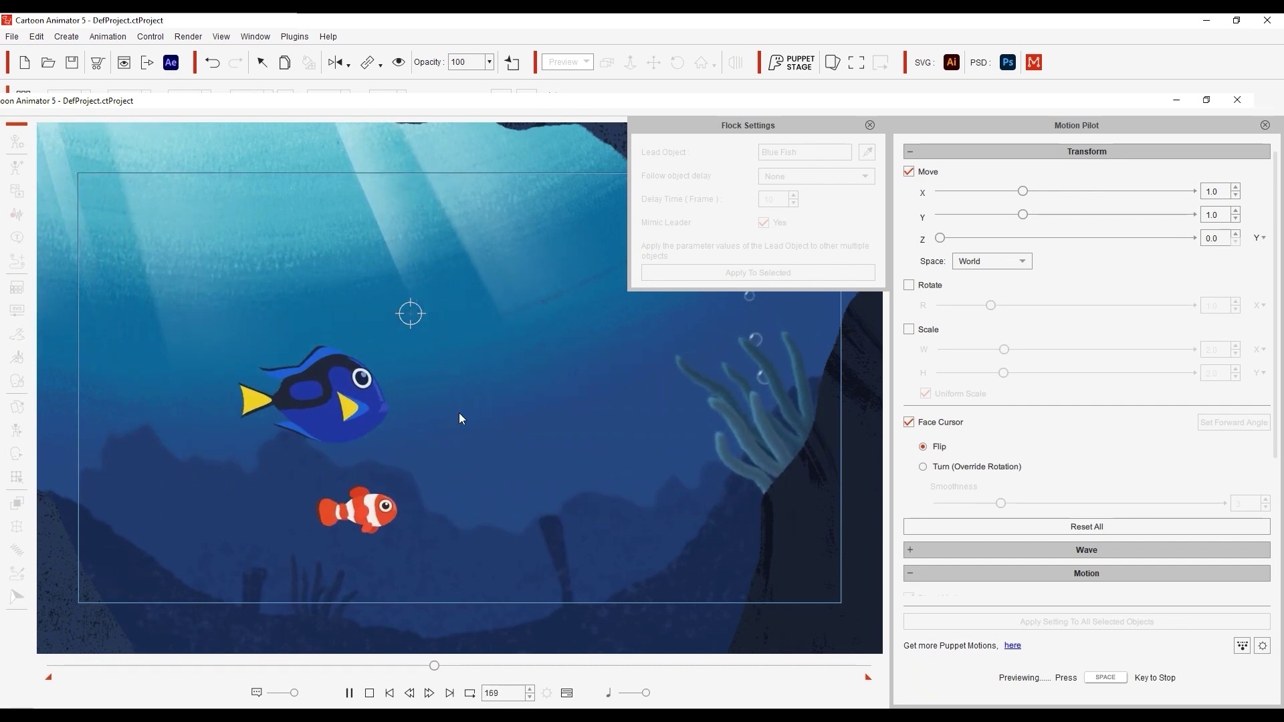
{"action": "key", "text": "space"}
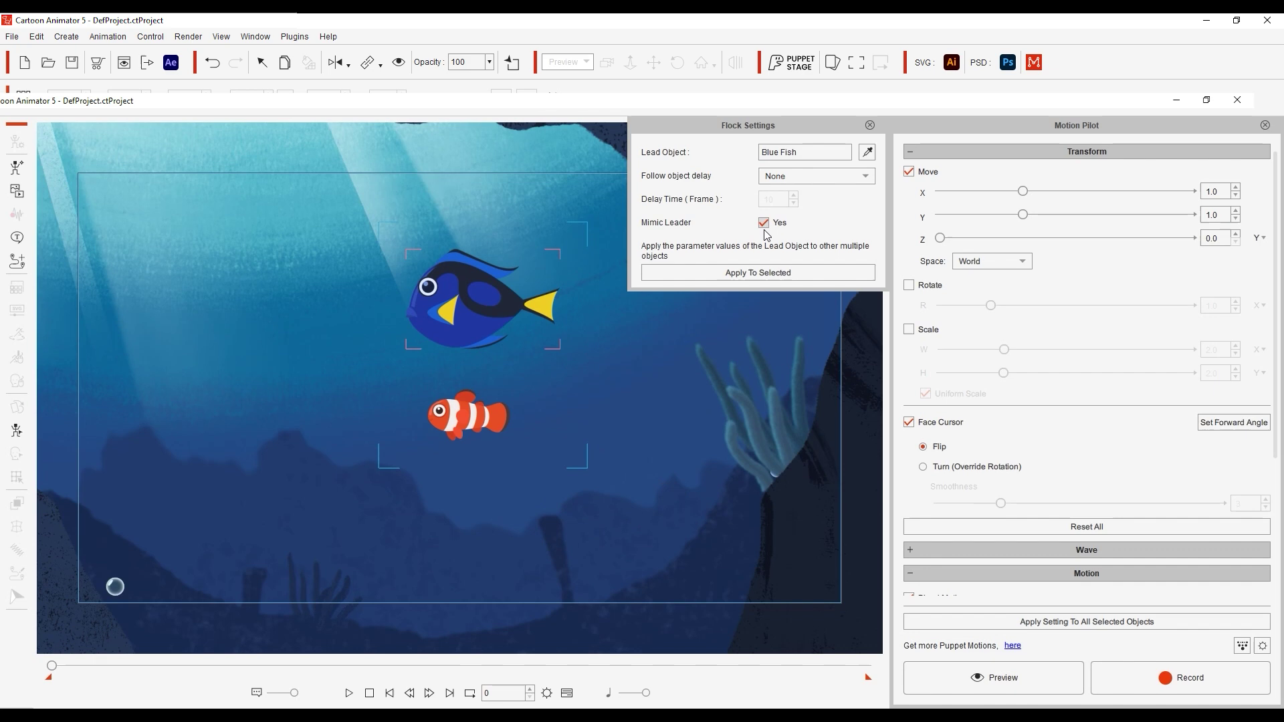
{"action": "key", "text": "space"}
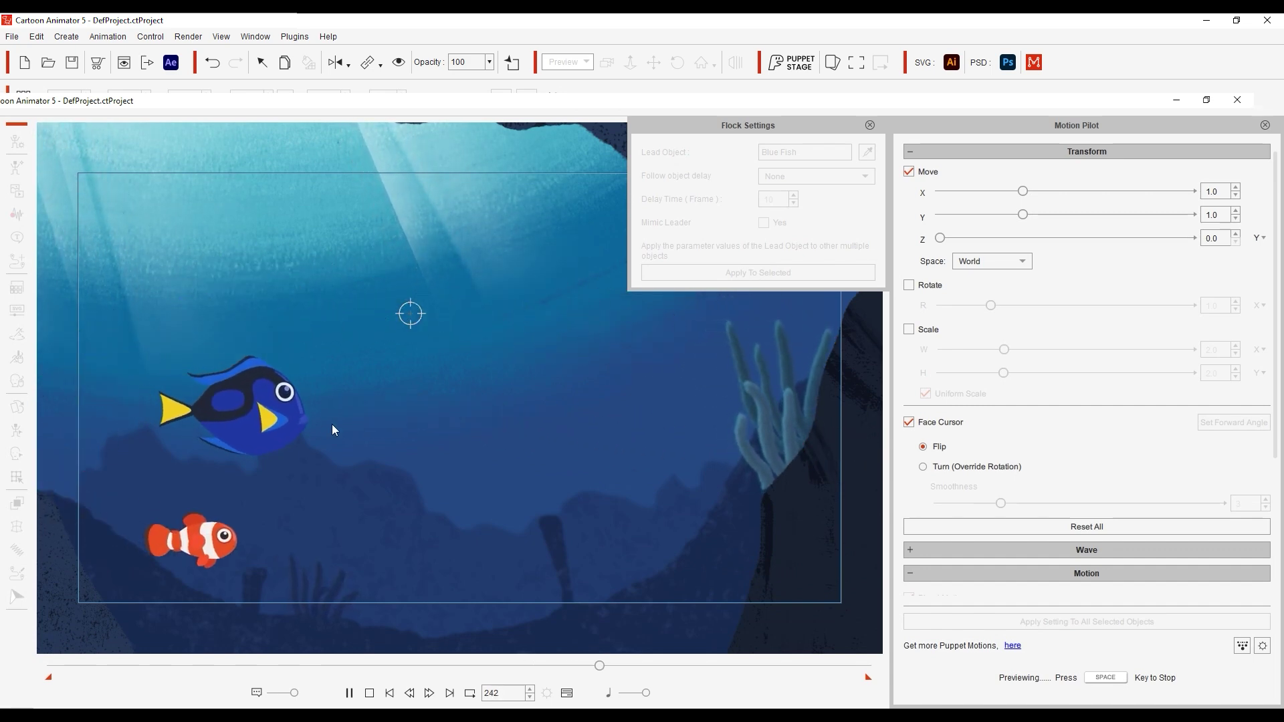
Set the clownfish's Face Cursor to Turn (Override Rotation) instead of flipping.
{"action": "key", "text": "space"}
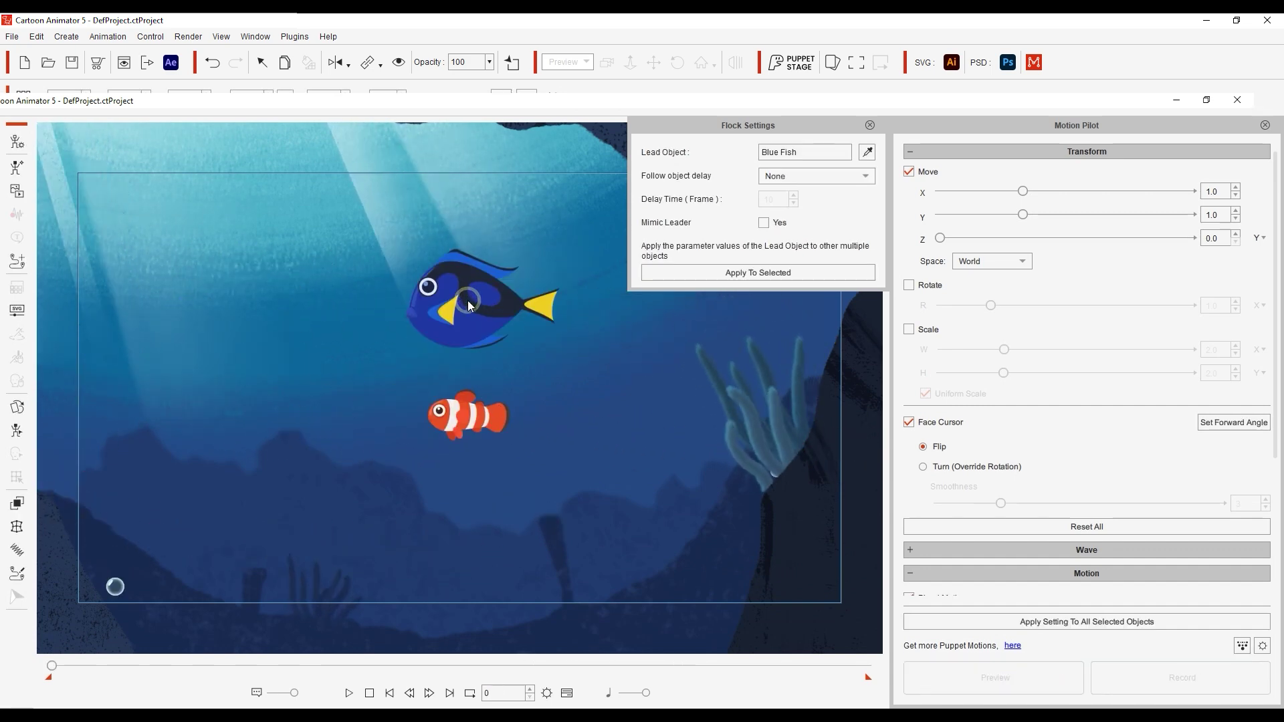
{"action": "left_click", "coordinate": [495, 298]}
{"action": "left_click", "coordinate": [440, 412]}
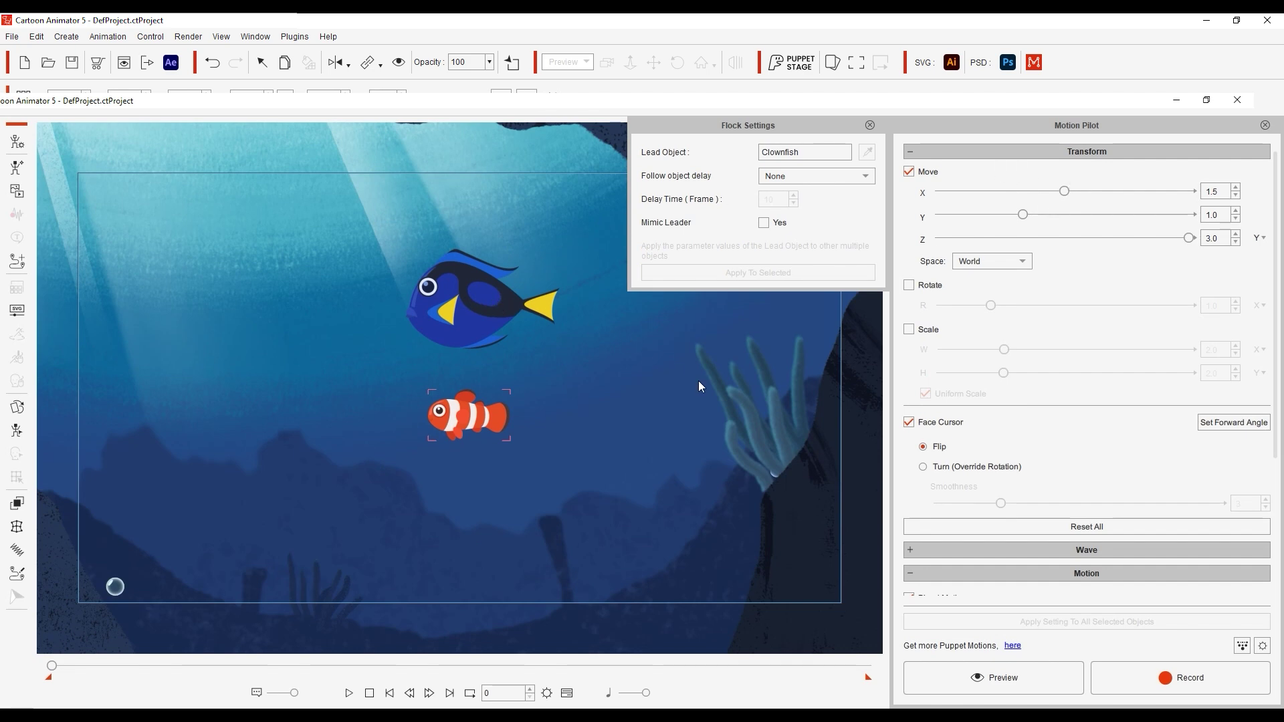
{"action": "left_click", "coordinate": [926, 466]}
Select both fish and preview them swimming together.
{"action": "left_click", "coordinate": [449, 317]}
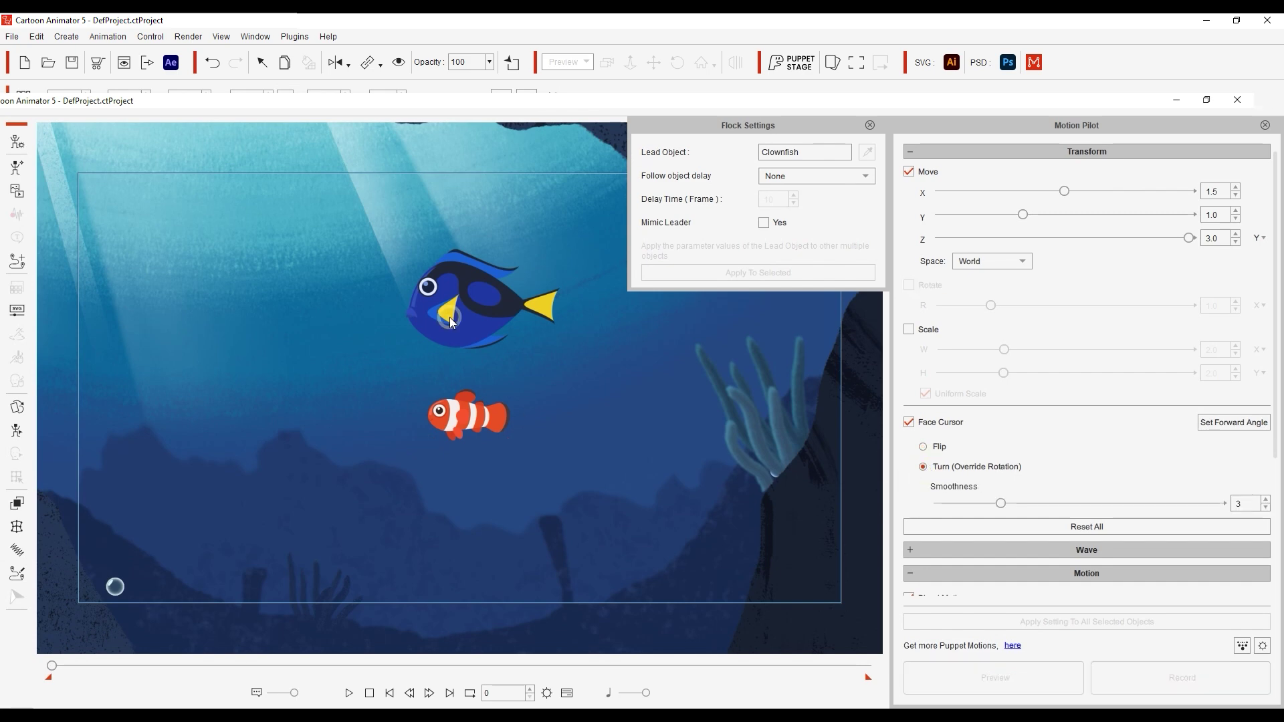
{"action": "left_click", "coordinate": [483, 409], "text": "ctrl"}
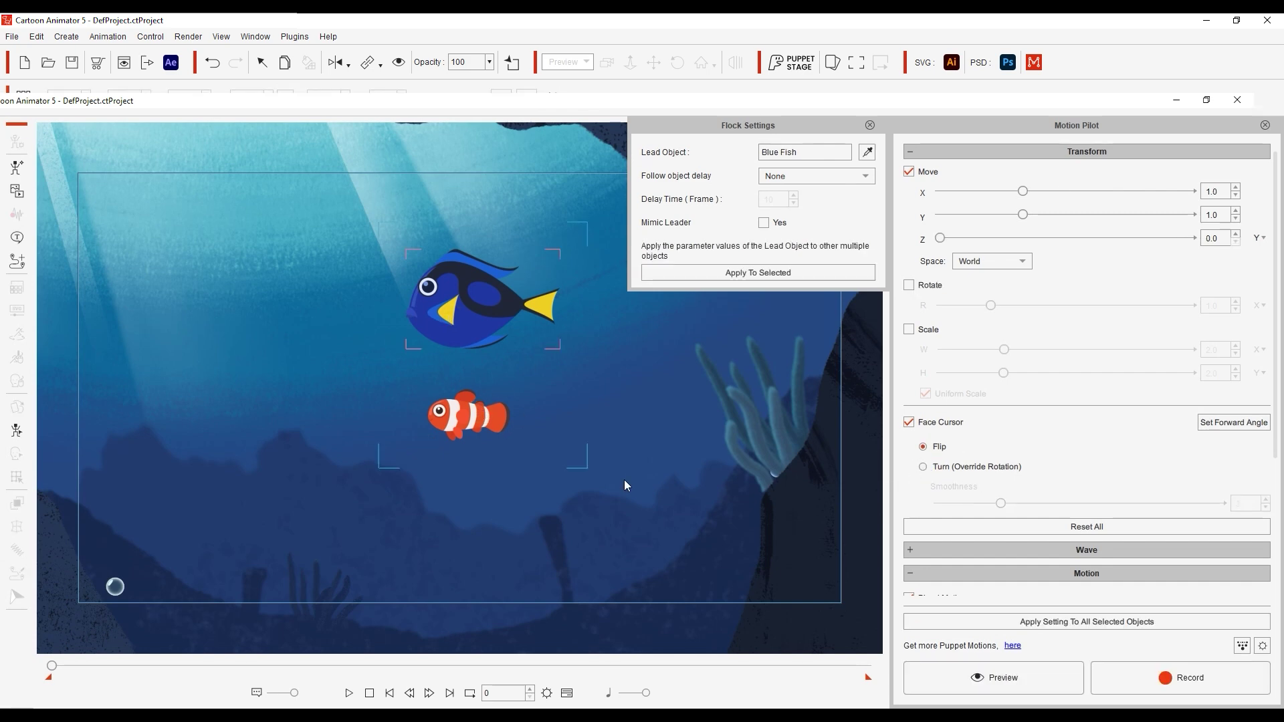
{"action": "key", "text": "space"}
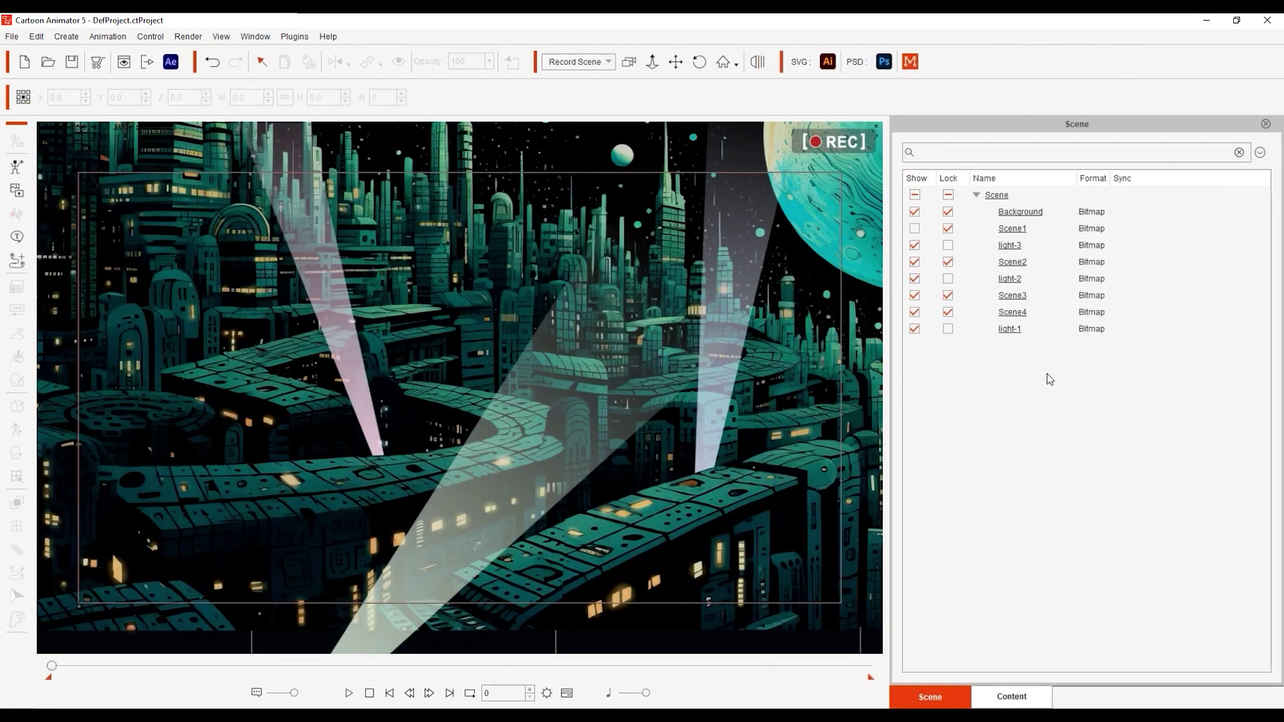
Select the light-1, light-2 and light-3 beams, keeping their stage position unchanged.
{"action": "left_click", "coordinate": [1038, 329]}
{"action": "left_click", "coordinate": [1031, 279], "text": "ctrl"}
{"action": "left_click", "coordinate": [1016, 245], "text": "ctrl"}
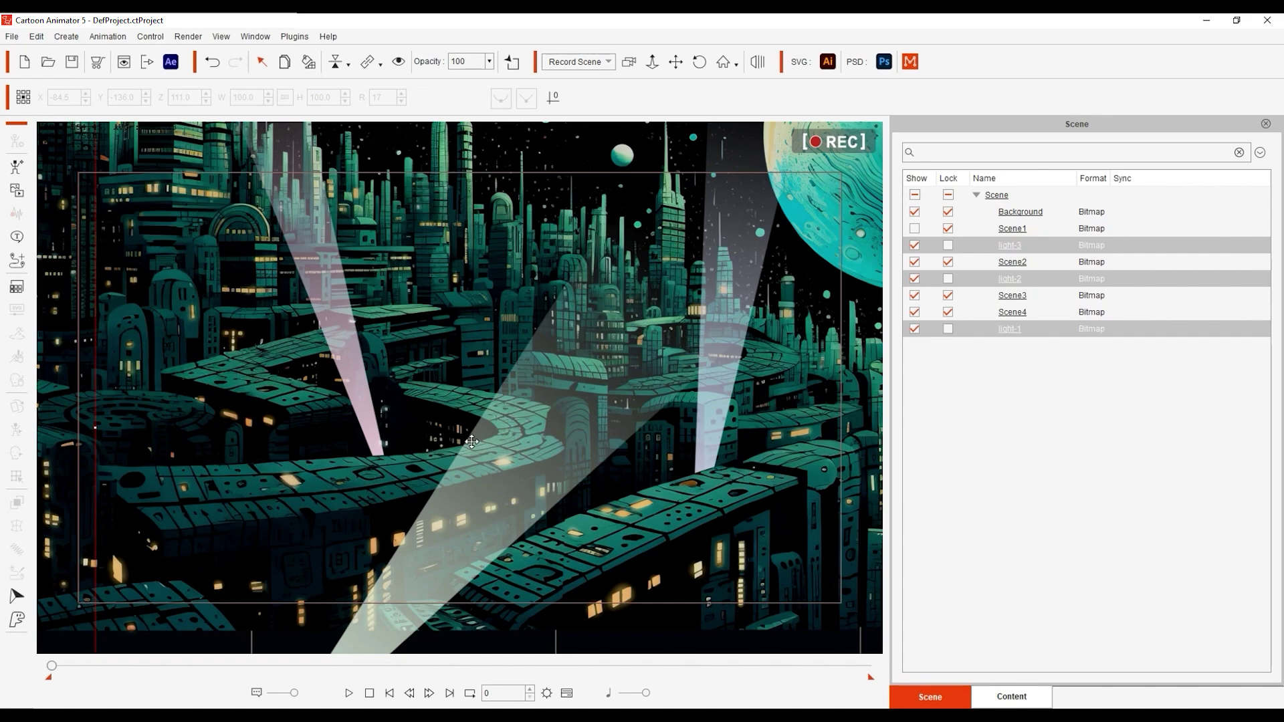
{"action": "left_click_drag", "start_coordinate": [493, 455], "coordinate": [495, 424]}
{"action": "key", "text": "ctrl+z"}
Flock the beams behind light-1 with an 8-frame Uniform delay and preview the sway.
{"action": "left_click", "coordinate": [24, 601]}
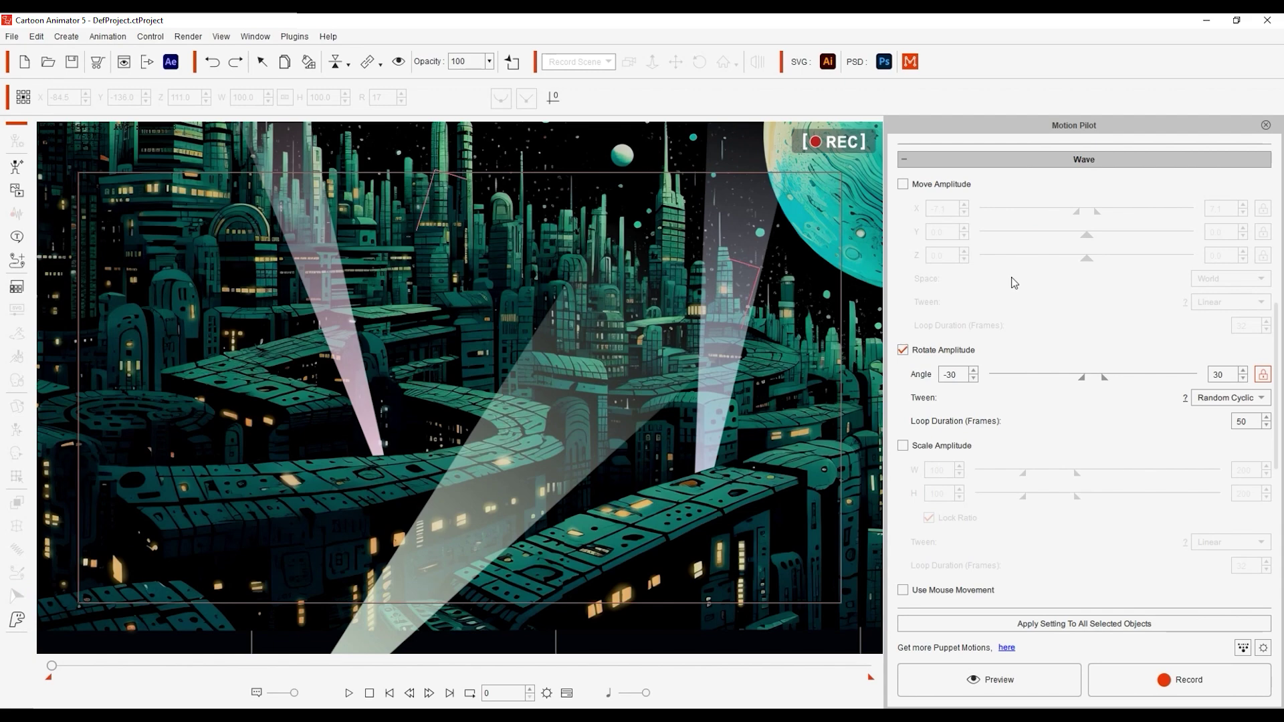
{"action": "left_click", "coordinate": [1243, 647]}
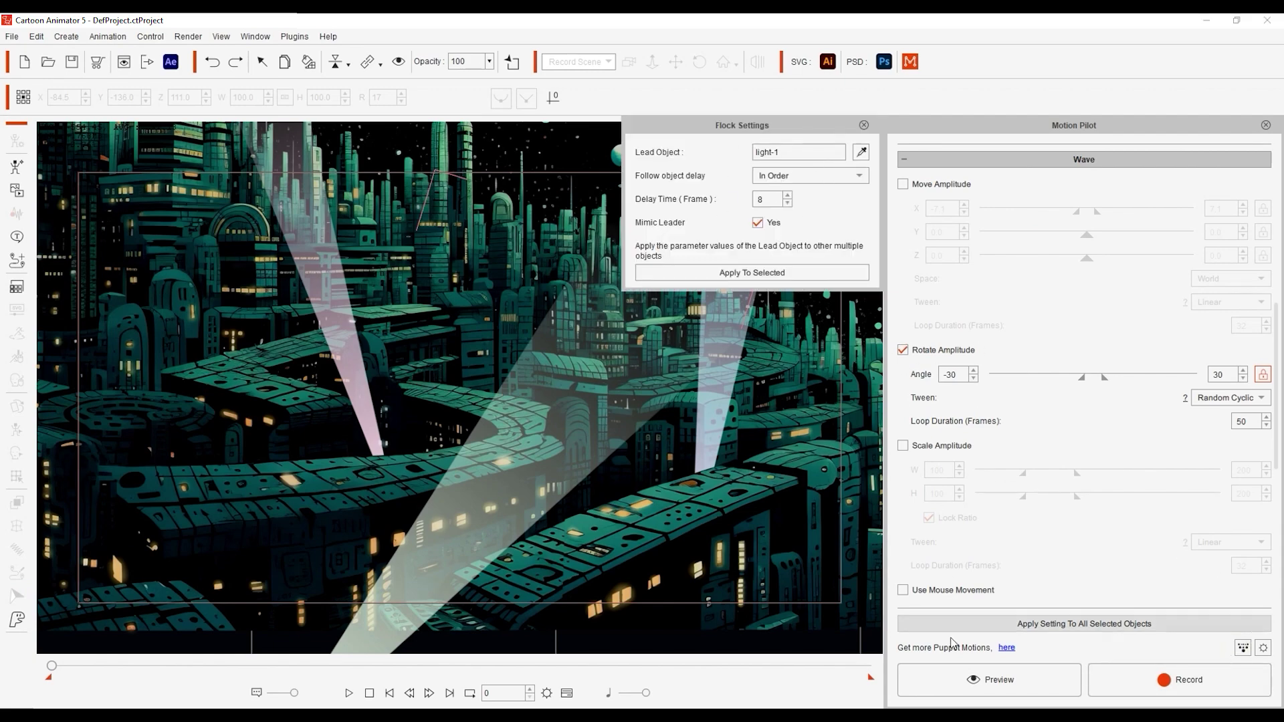
{"action": "left_click", "coordinate": [939, 670]}
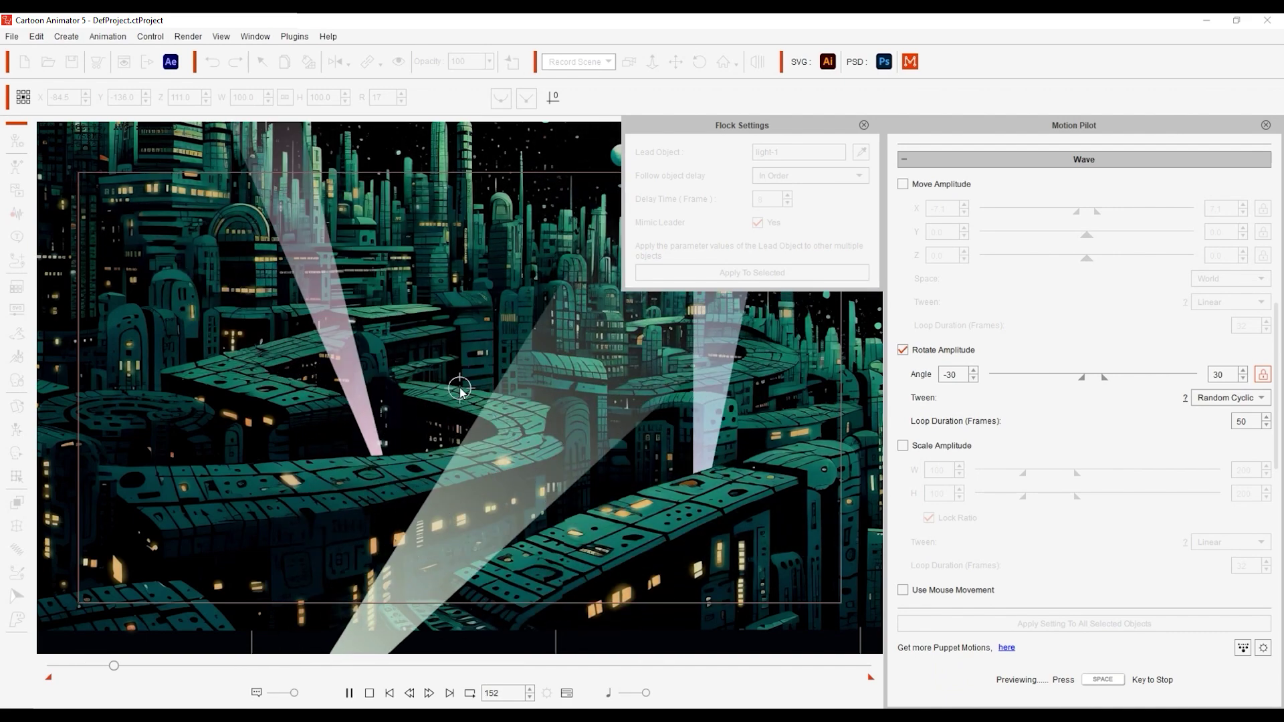
{"action": "key", "text": "space"}
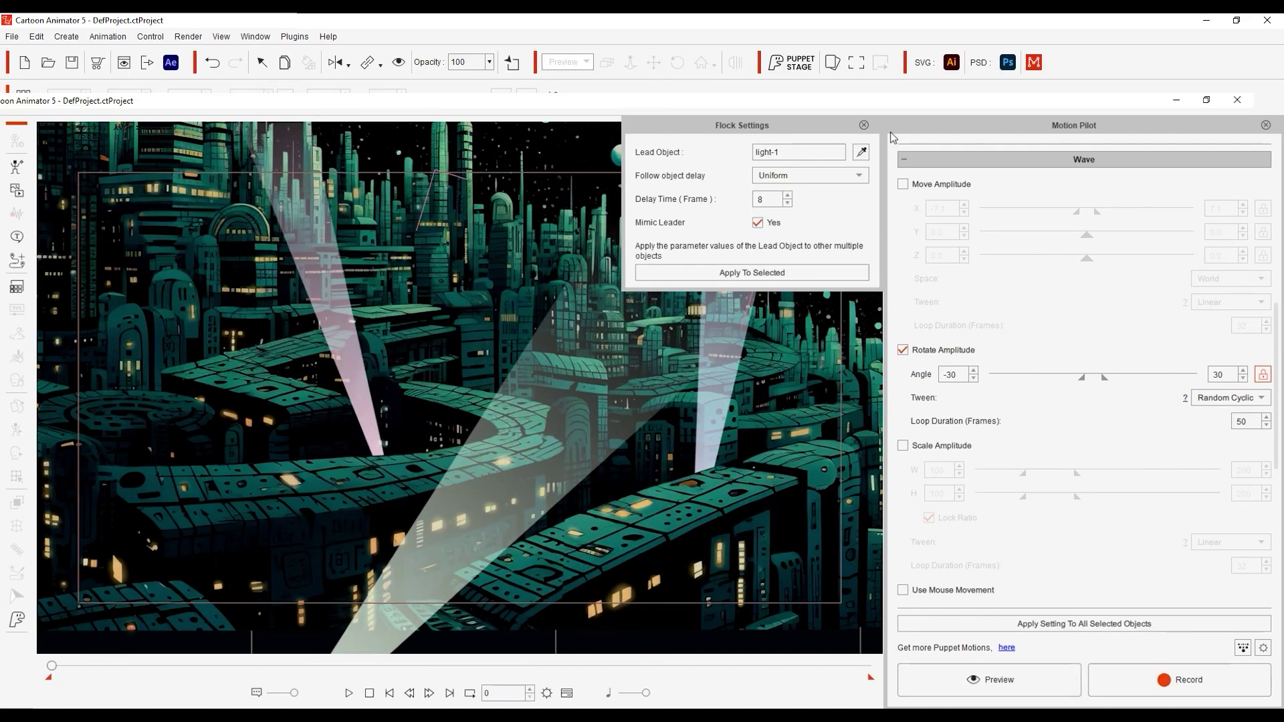
Replace one beam's rotation wave with a -14.8 to 14.8 horizontal move wave and preview.
{"action": "left_click", "coordinate": [864, 125]}
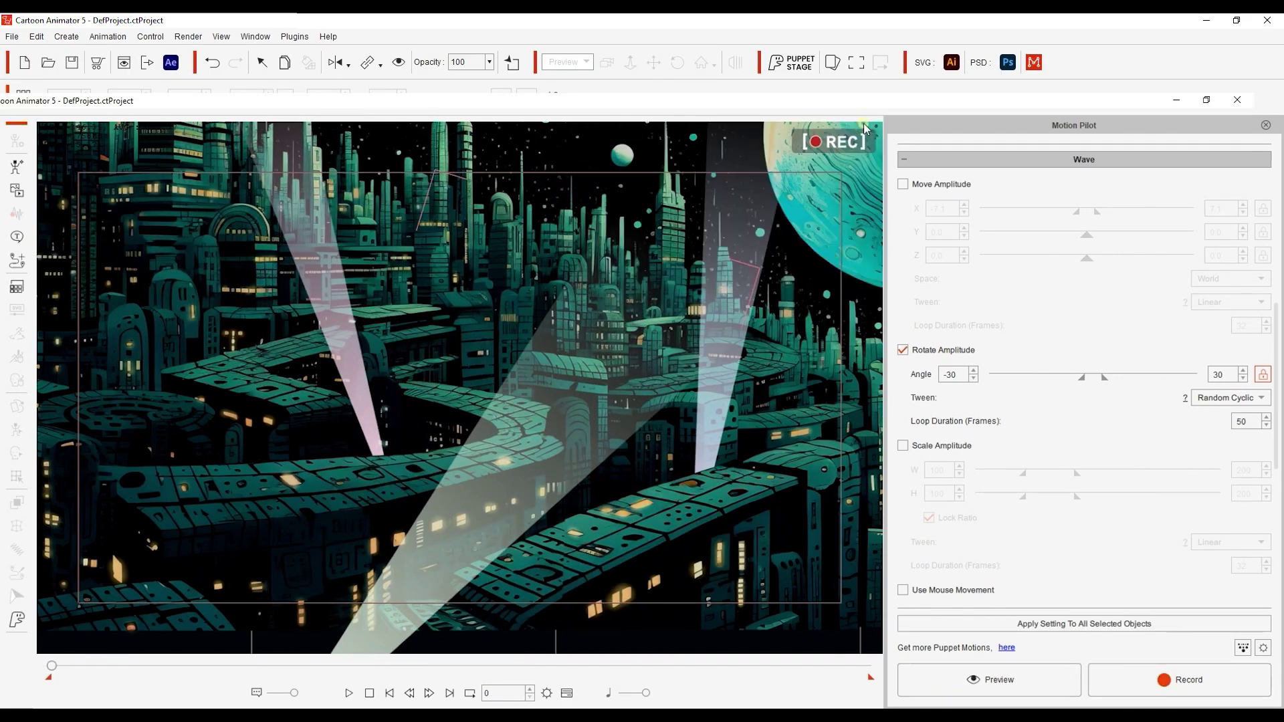
{"action": "left_click", "coordinate": [720, 404]}
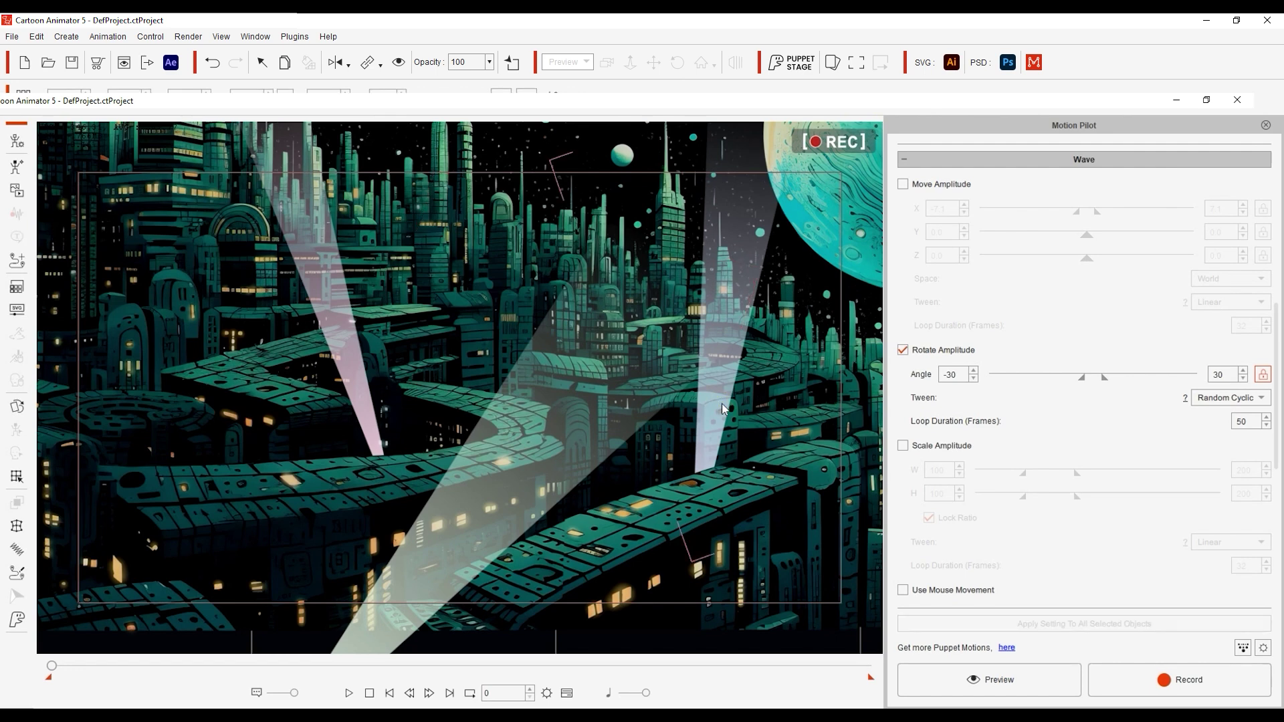
{"action": "left_click", "coordinate": [904, 350]}
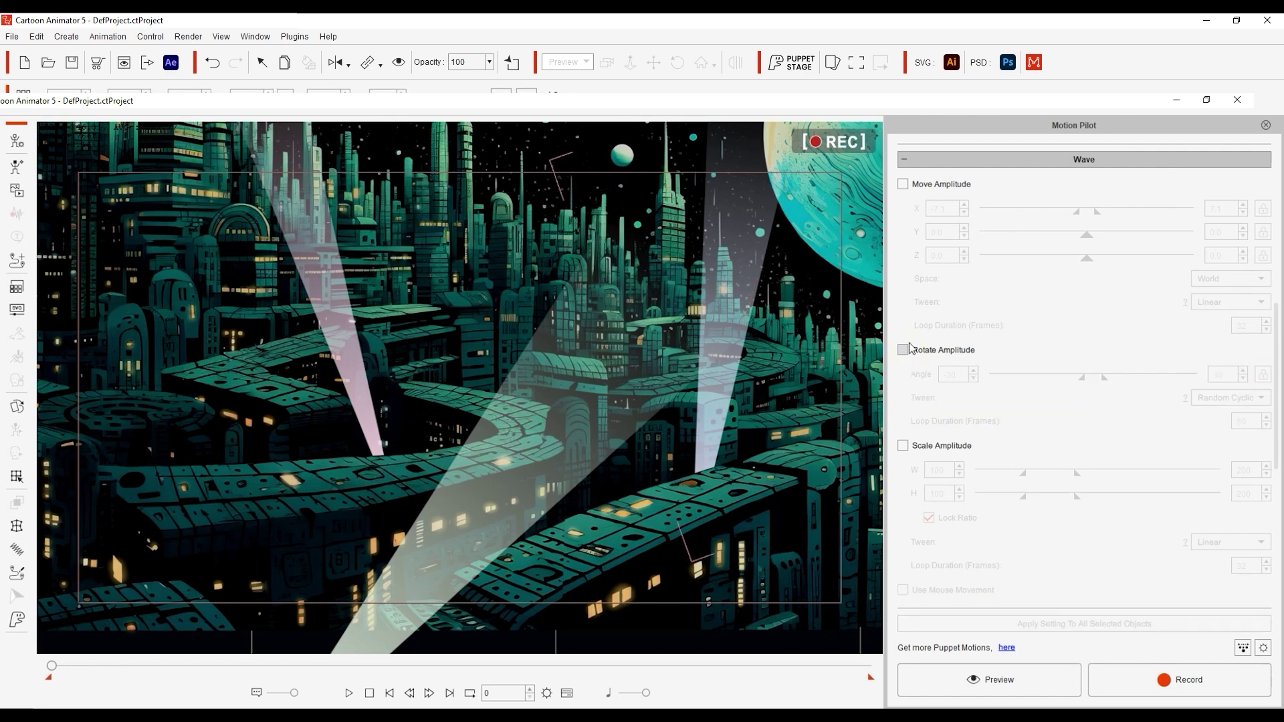
{"action": "left_click", "coordinate": [935, 189]}
{"action": "left_click_drag", "start_coordinate": [1097, 212], "coordinate": [1104, 218]}
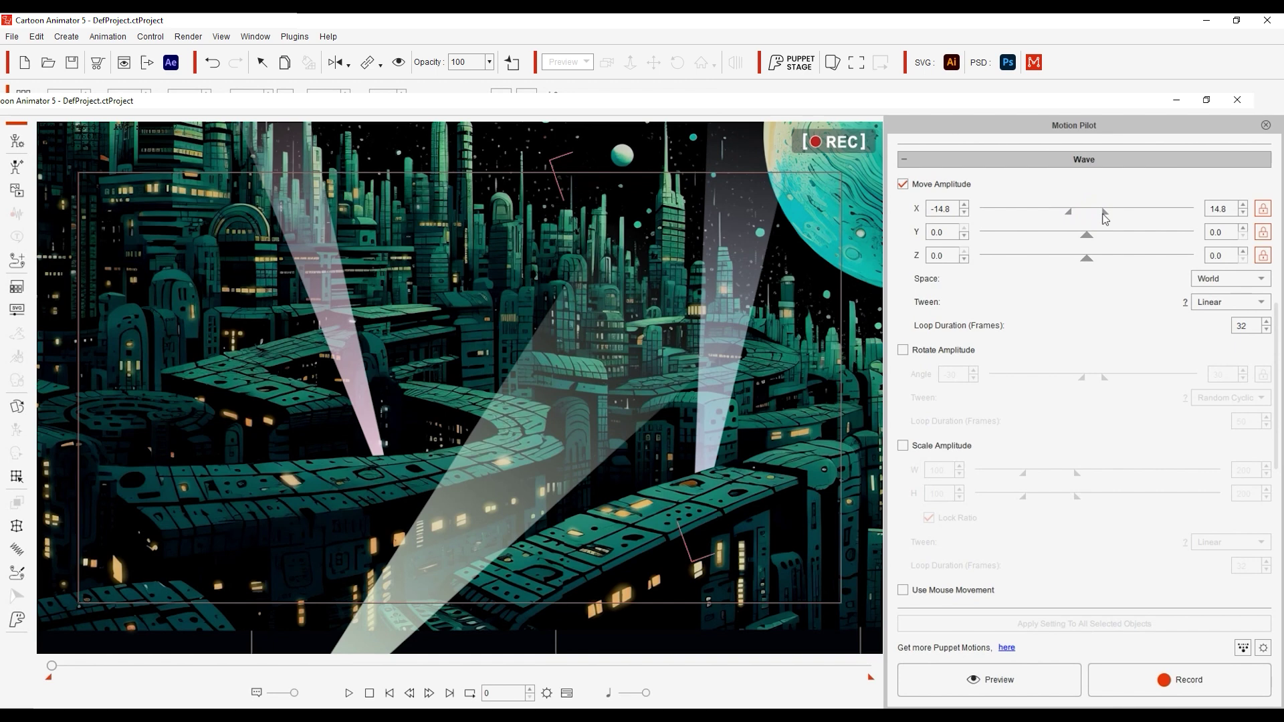
{"action": "left_click", "coordinate": [1029, 680]}
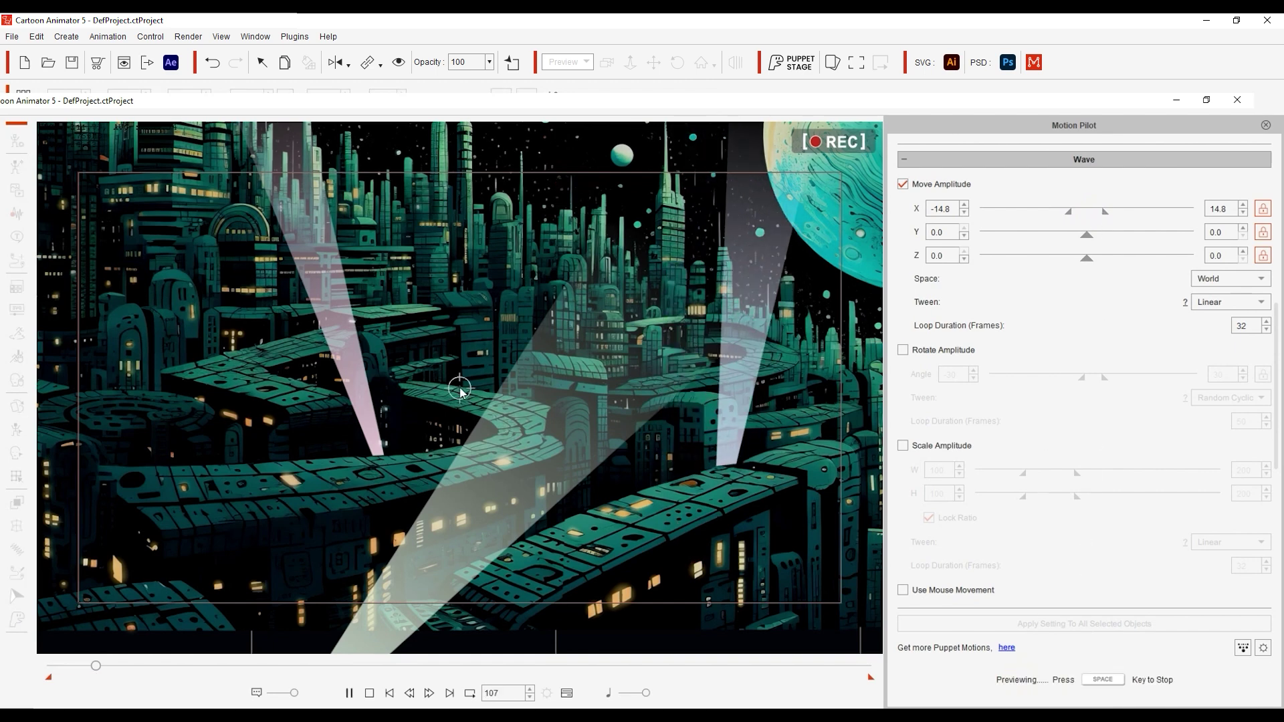
{"action": "key", "text": "space"}
Change the movement tween to Step and preview the stepped motion.
{"action": "left_click", "coordinate": [1227, 308]}
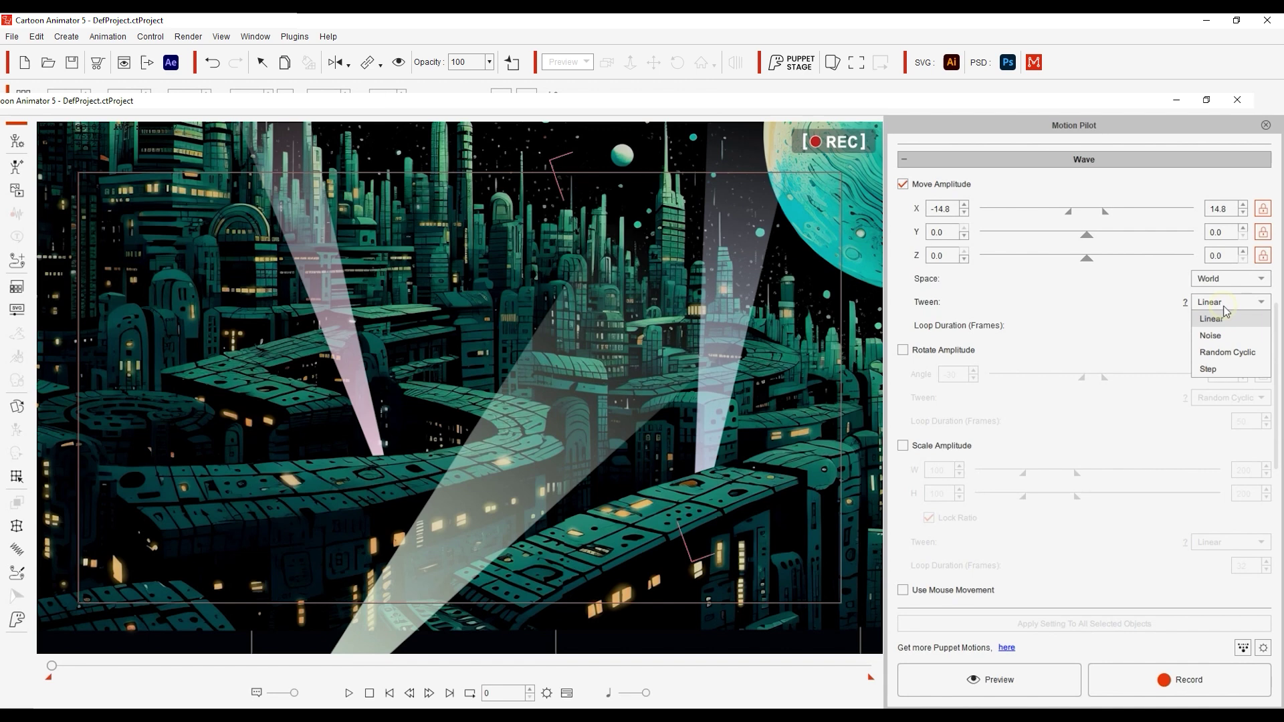
{"action": "left_click", "coordinate": [1216, 368]}
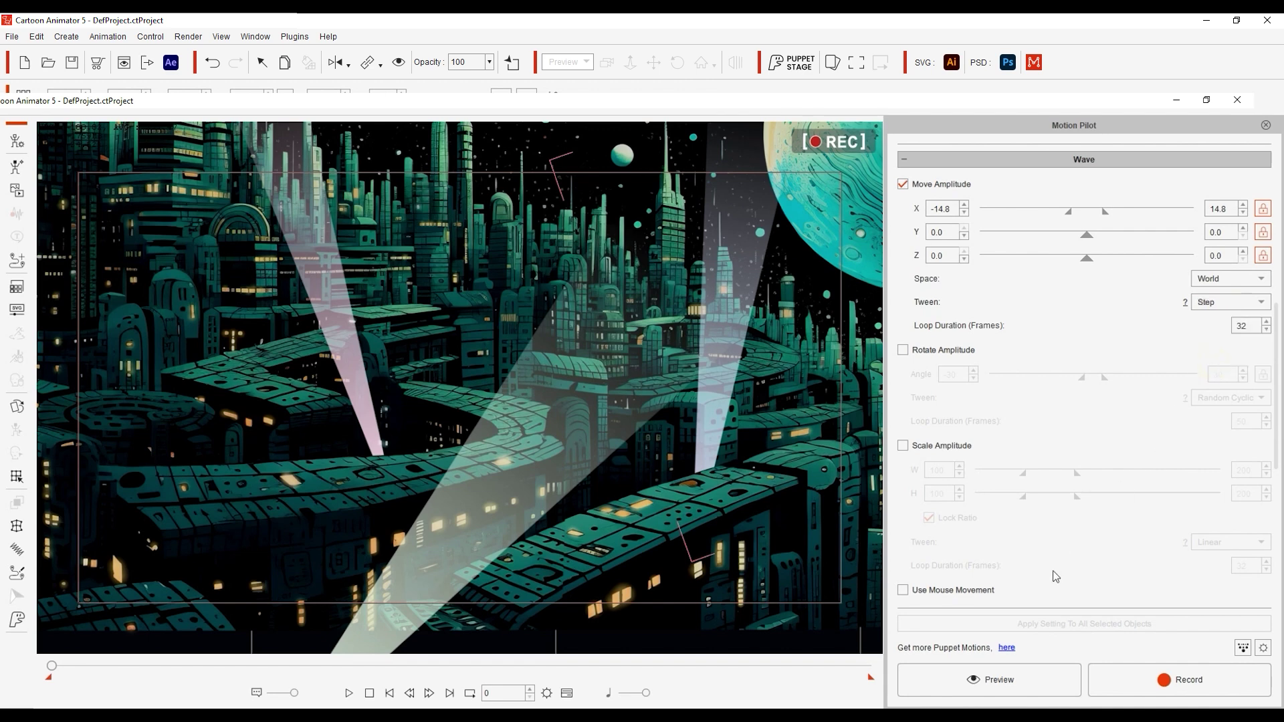
{"action": "left_click", "coordinate": [995, 678]}
{"action": "key", "text": "space"}
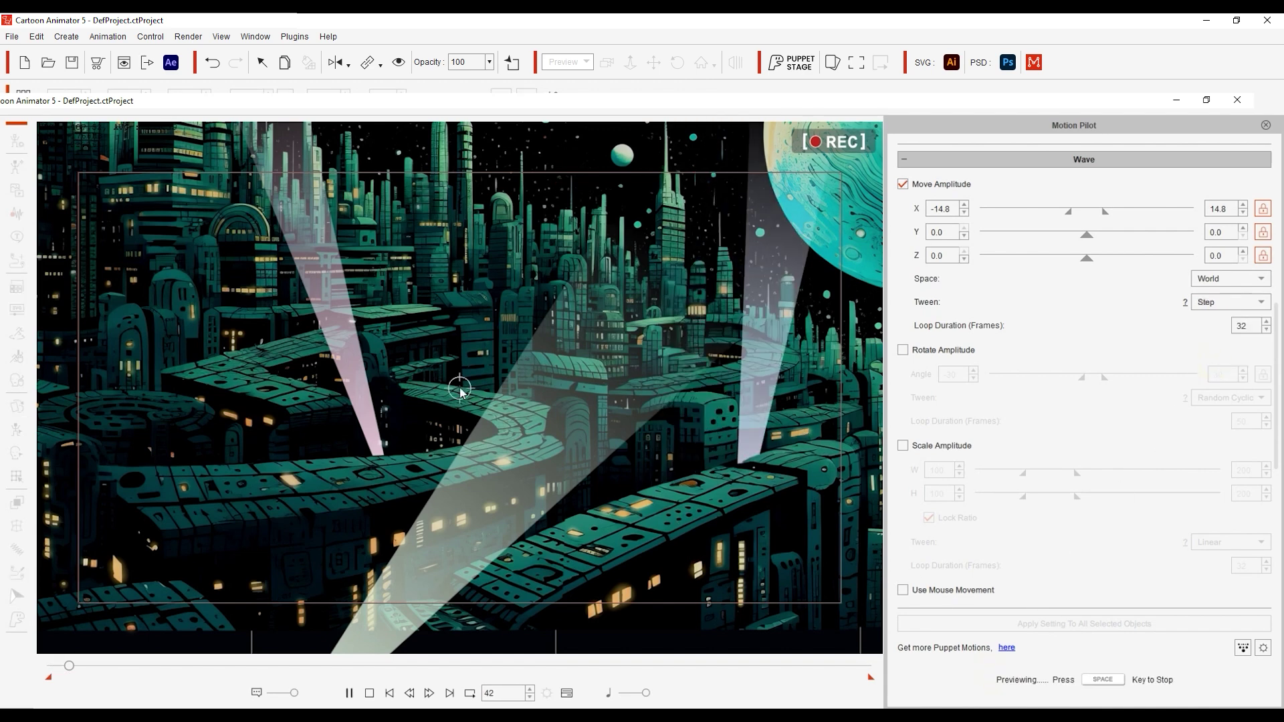
{"action": "key", "text": "space"}
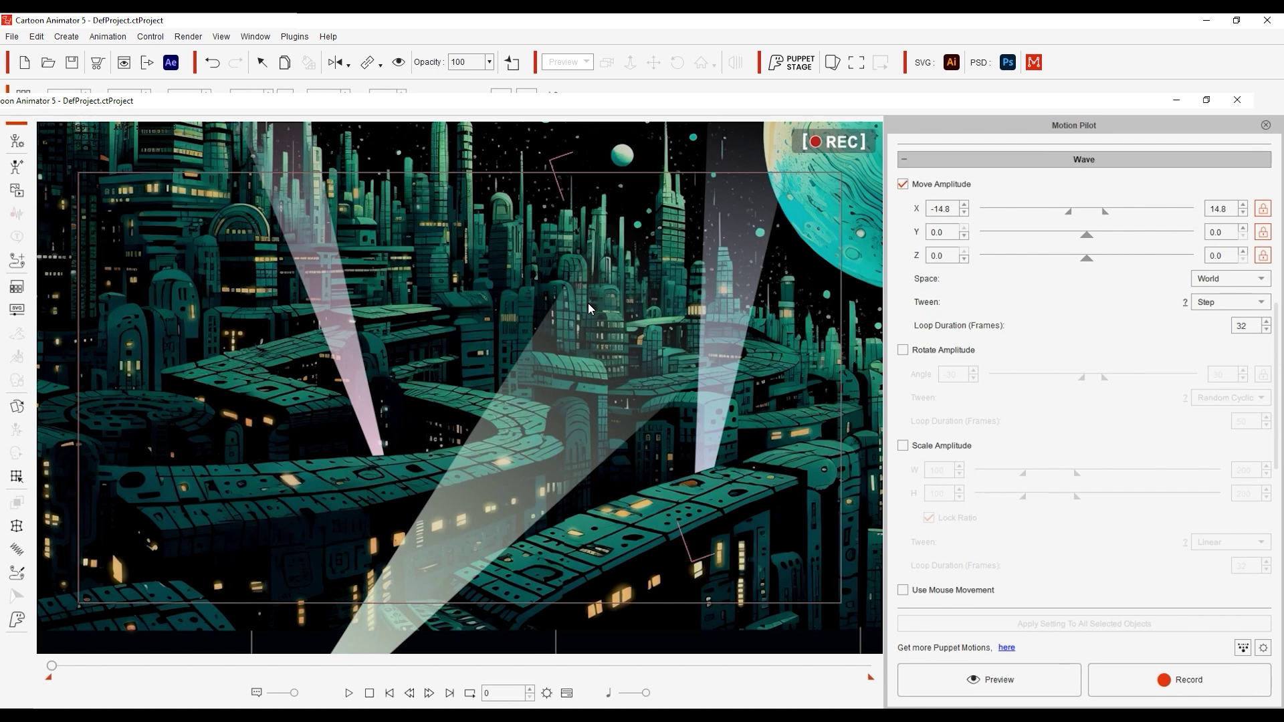
Select two light beams, check their flock settings, and preview the ±30° rotation wave.
{"action": "left_click", "coordinate": [414, 573]}
{"action": "left_click", "coordinate": [724, 407], "text": "ctrl"}
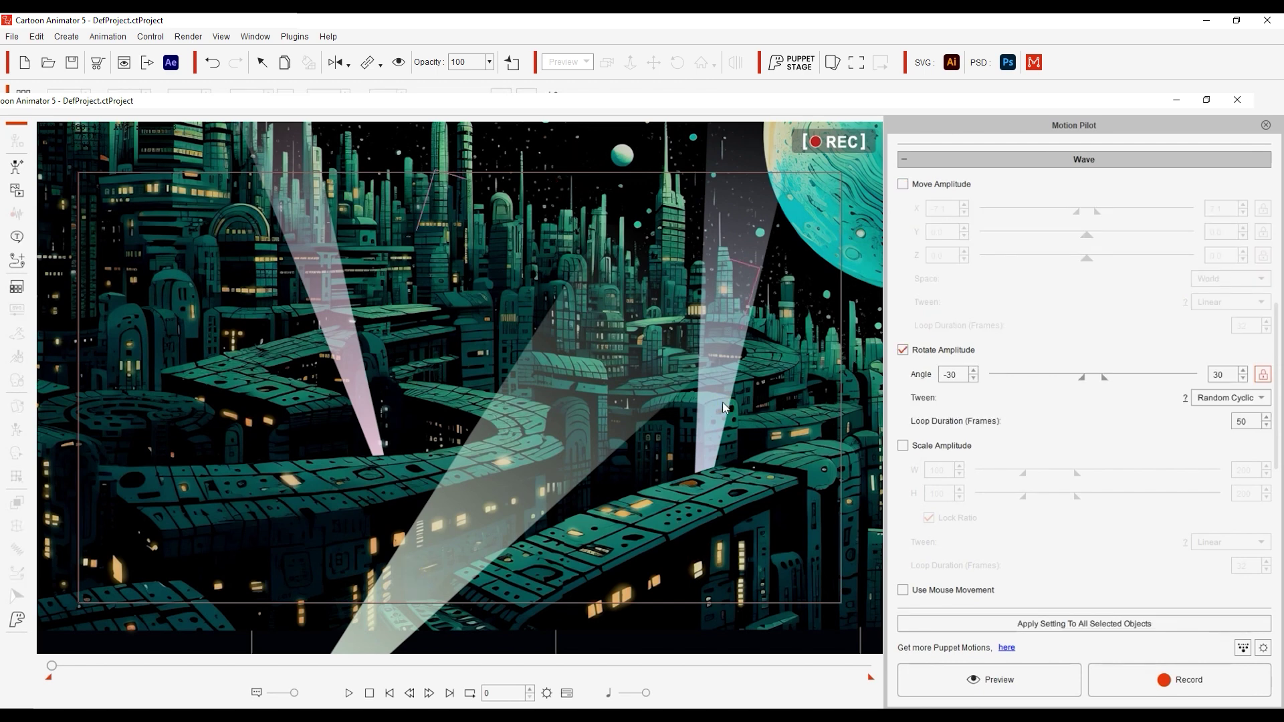
{"action": "left_click", "coordinate": [1242, 648]}
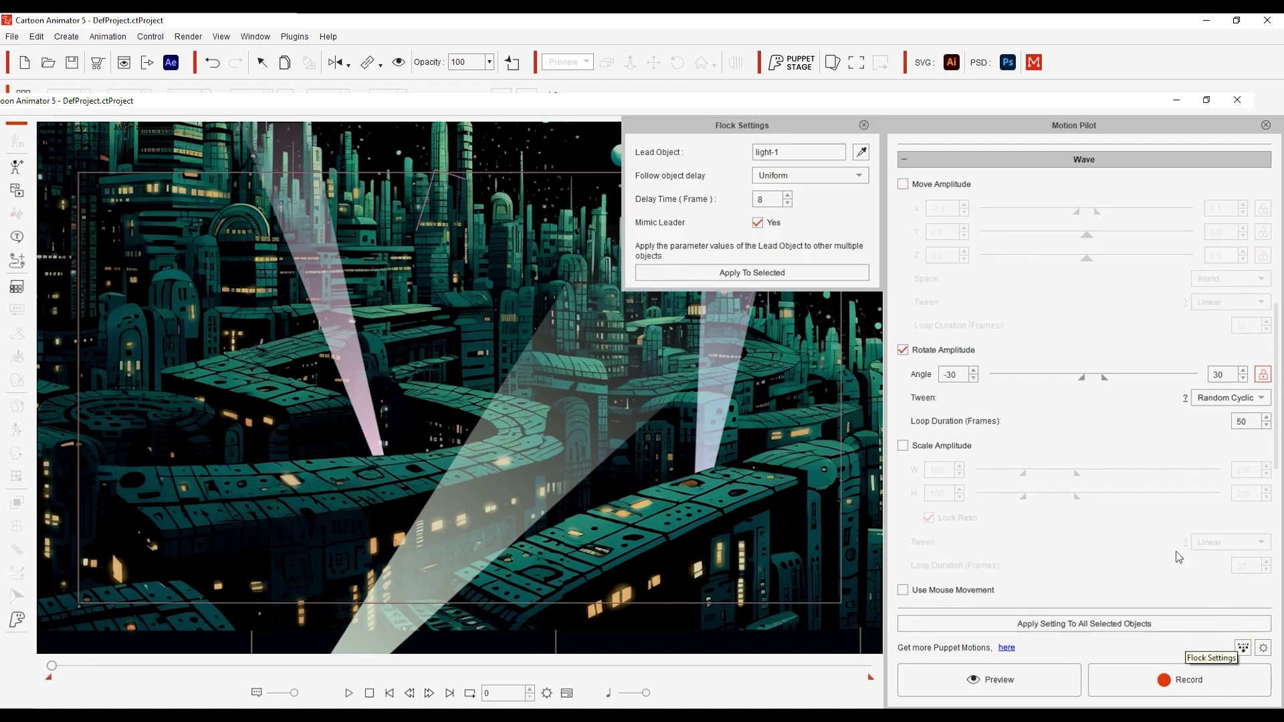
{"action": "left_click", "coordinate": [864, 125]}
{"action": "left_click", "coordinate": [989, 680]}
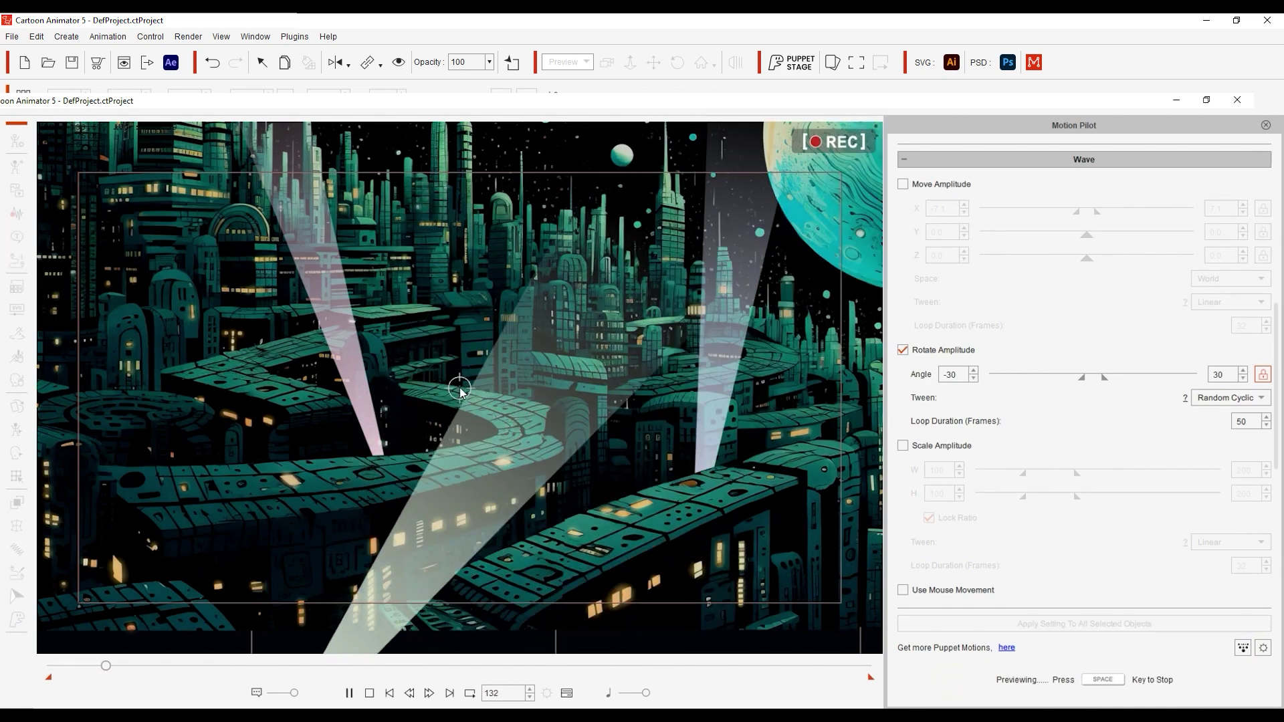
{"action": "key", "text": "space"}
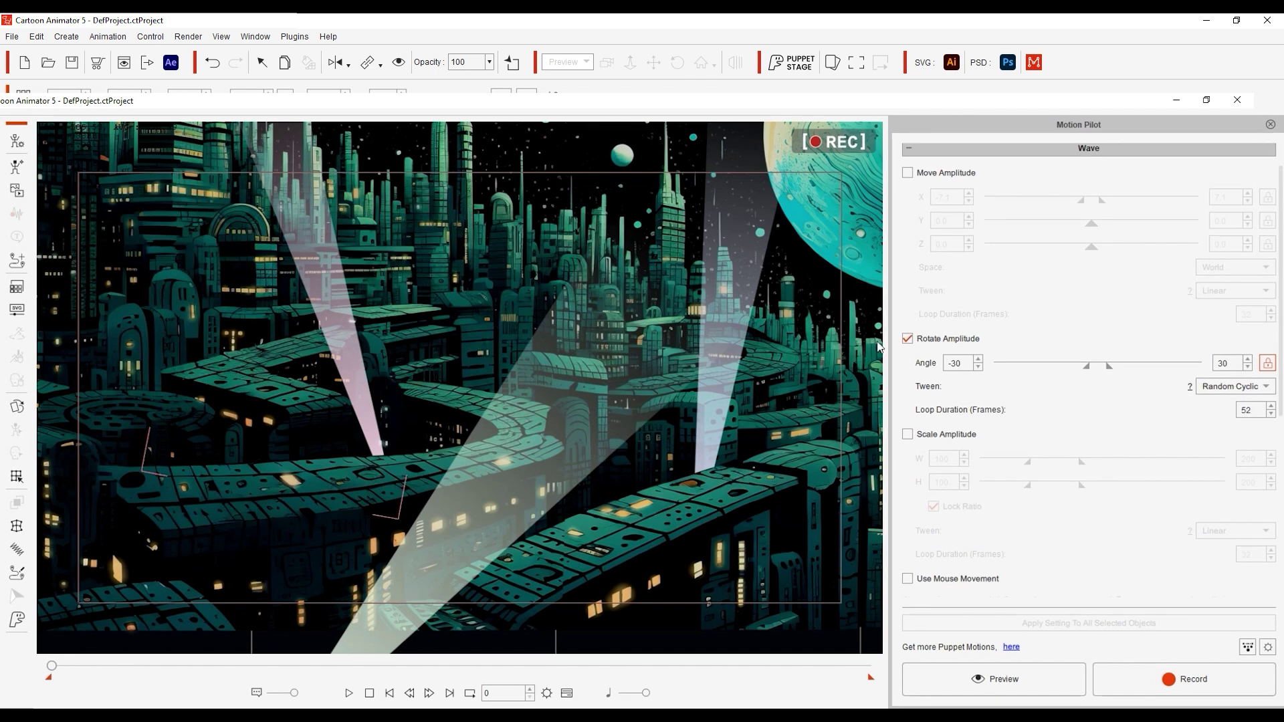
Swap the lights' rotation wave for a scale wave with width 0 to 100, then preview.
{"action": "left_click", "coordinate": [907, 340]}
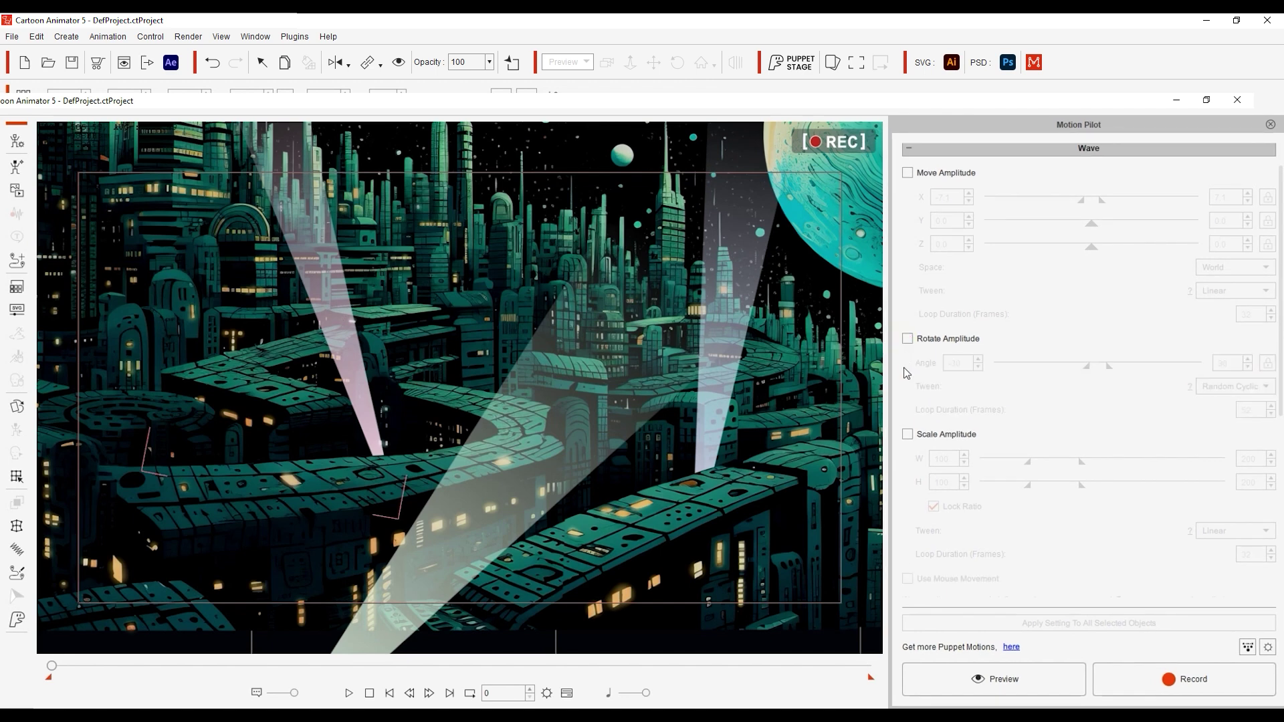
{"action": "left_click", "coordinate": [907, 435]}
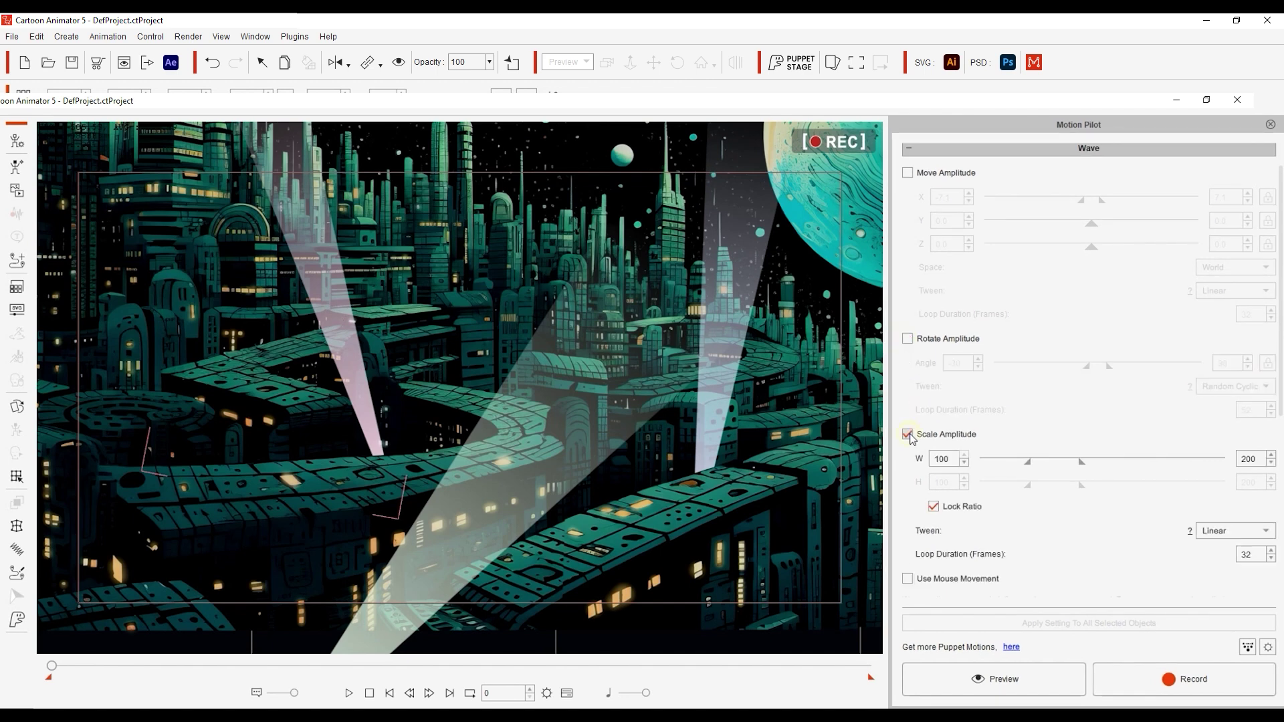
{"action": "double_click", "coordinate": [949, 460]}
{"action": "type", "text": "0"}
{"action": "double_click", "coordinate": [1248, 459]}
{"action": "type", "text": "1"}
{"action": "left_click", "coordinate": [990, 679]}
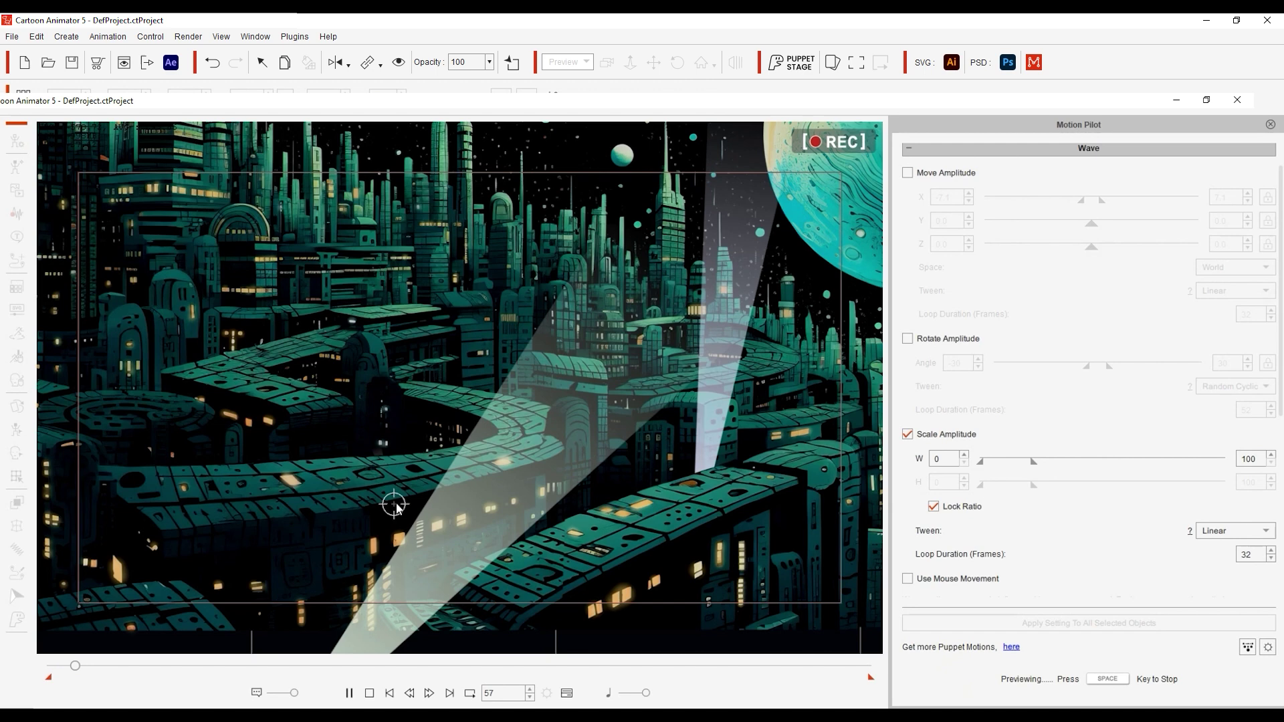
{"action": "key", "text": "space"}
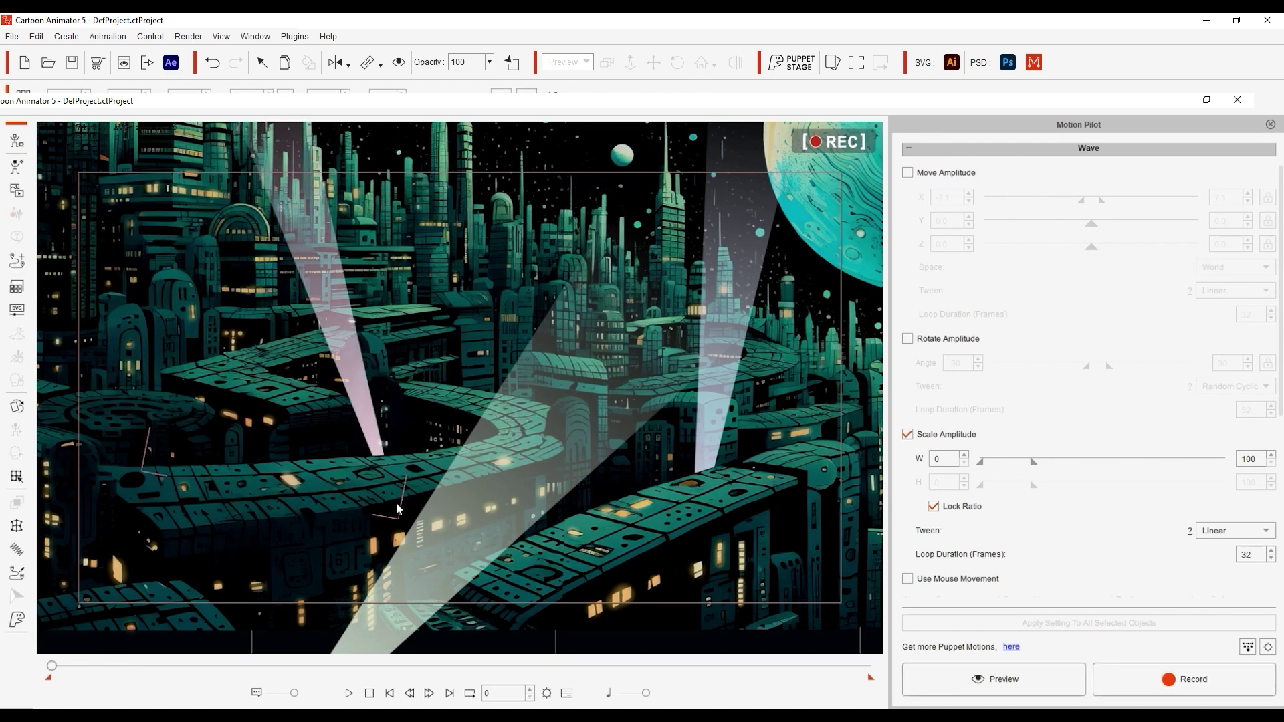
Select the light beams, check their flock delay settings, and preview the delayed wave.
{"action": "left_click", "coordinate": [506, 450]}
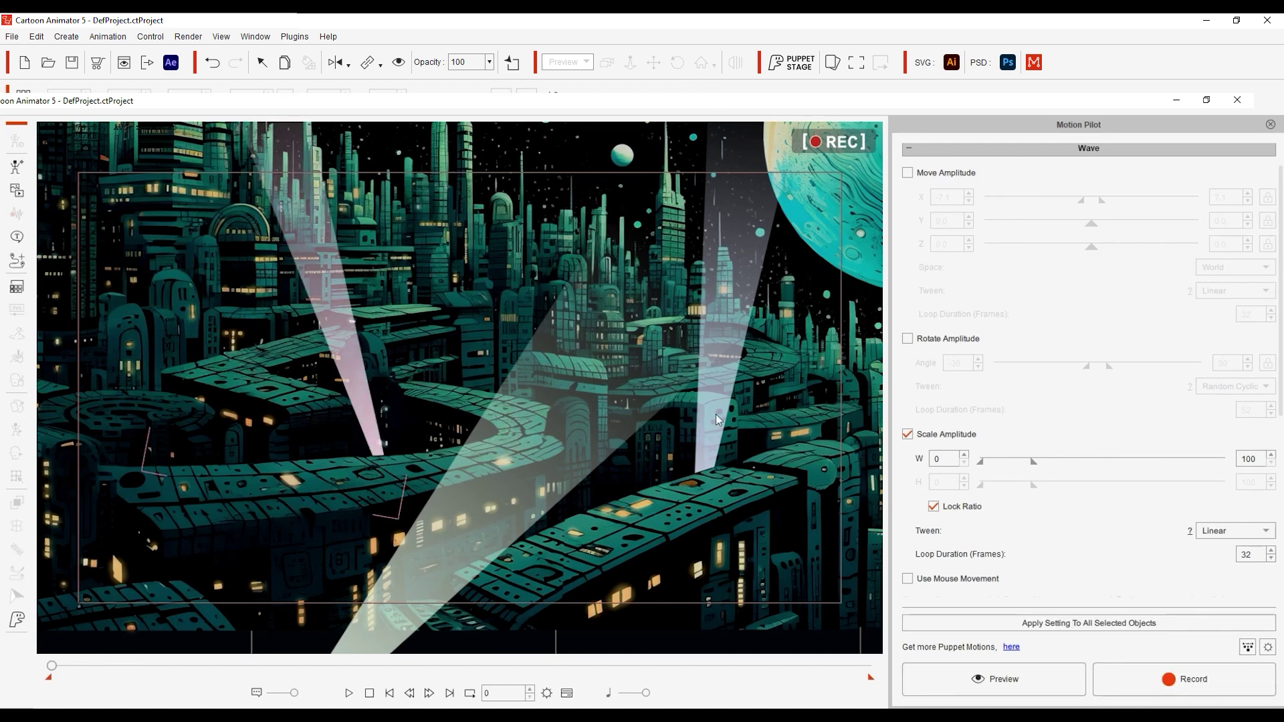
{"action": "left_click", "coordinate": [1248, 647]}
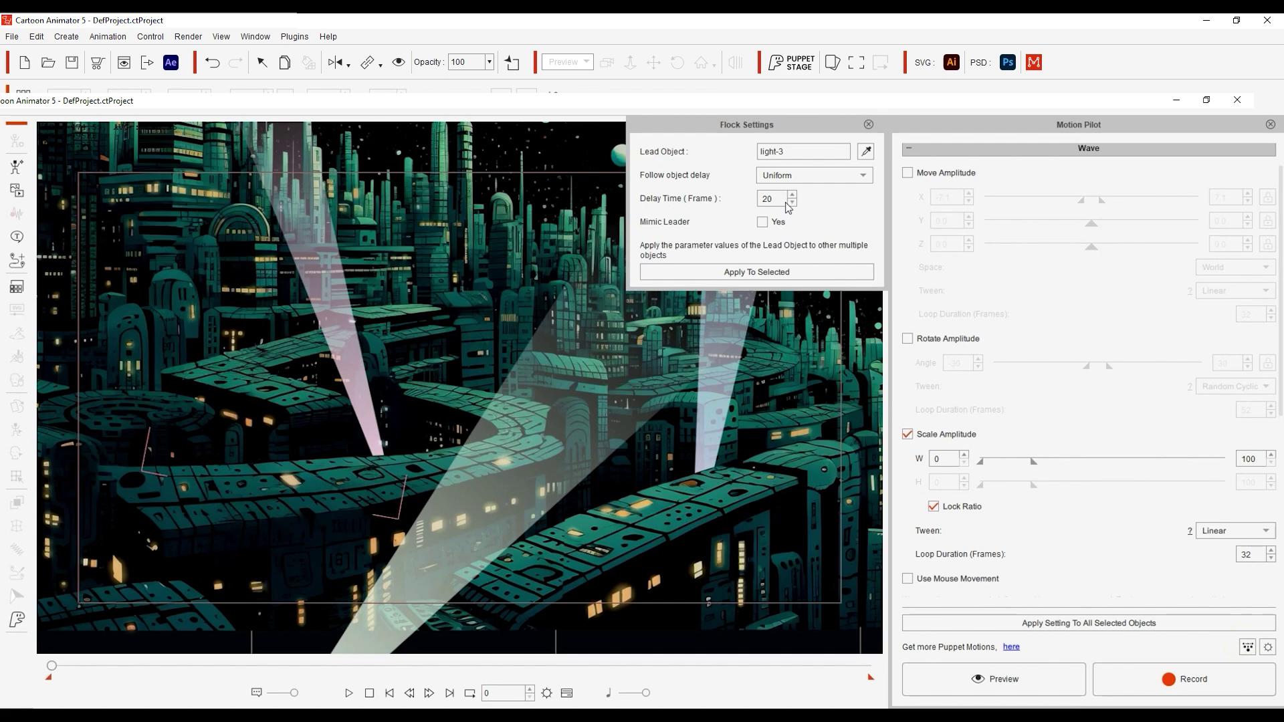
{"action": "left_click", "coordinate": [868, 125]}
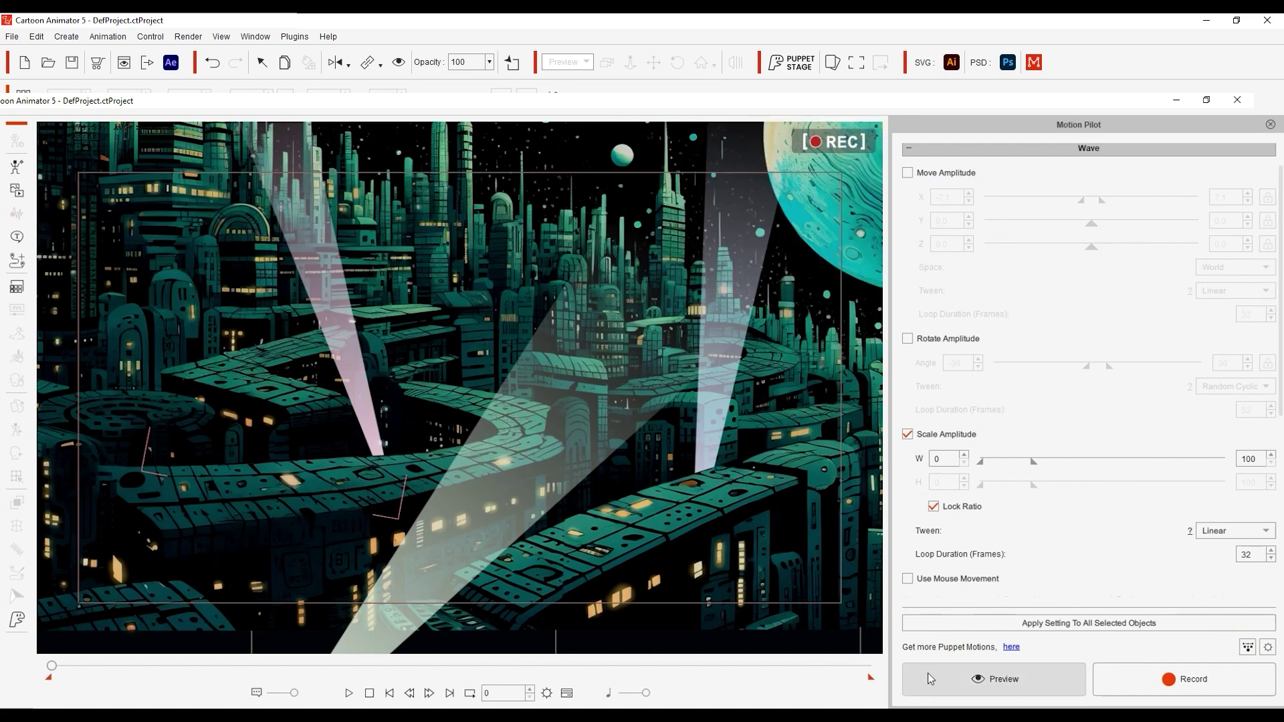
{"action": "left_click", "coordinate": [950, 679]}
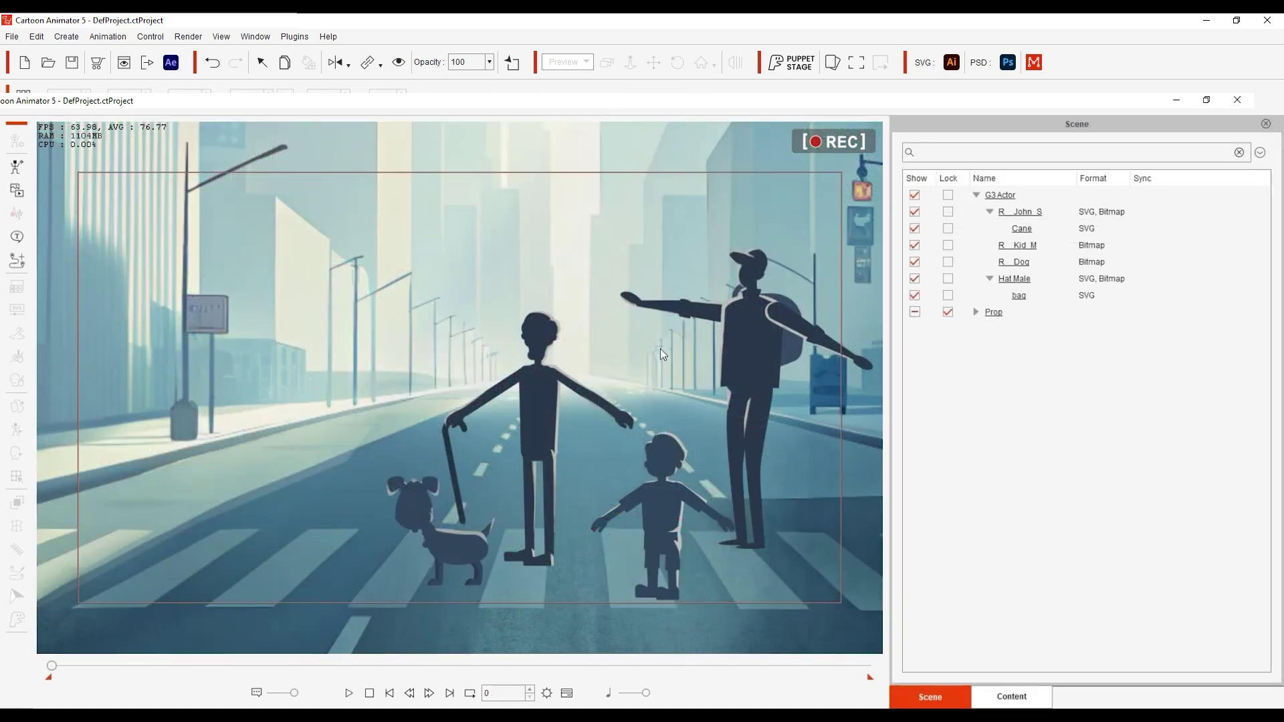
Open Hat Male's Motion Pilot with Transform collapsed to show the Blend Motion settings.
{"action": "left_click", "coordinate": [732, 355]}
{"action": "left_click", "coordinate": [17, 595]}
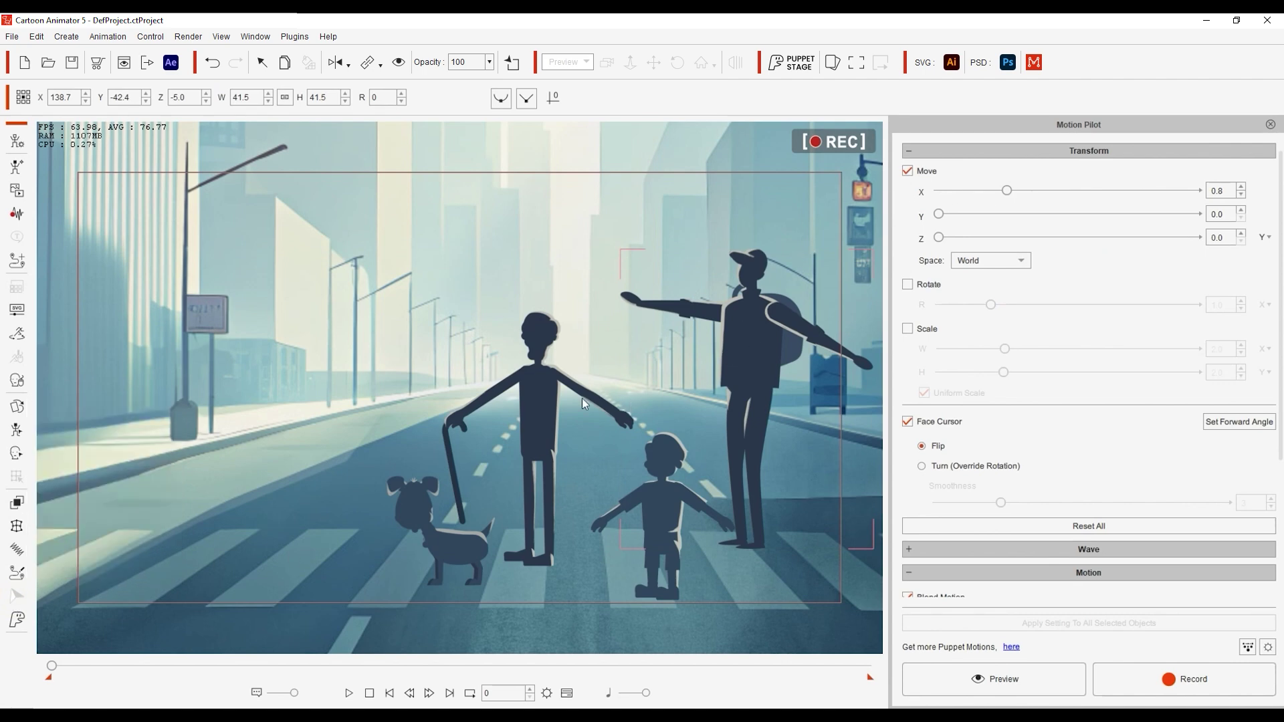
{"action": "left_click", "coordinate": [945, 153]}
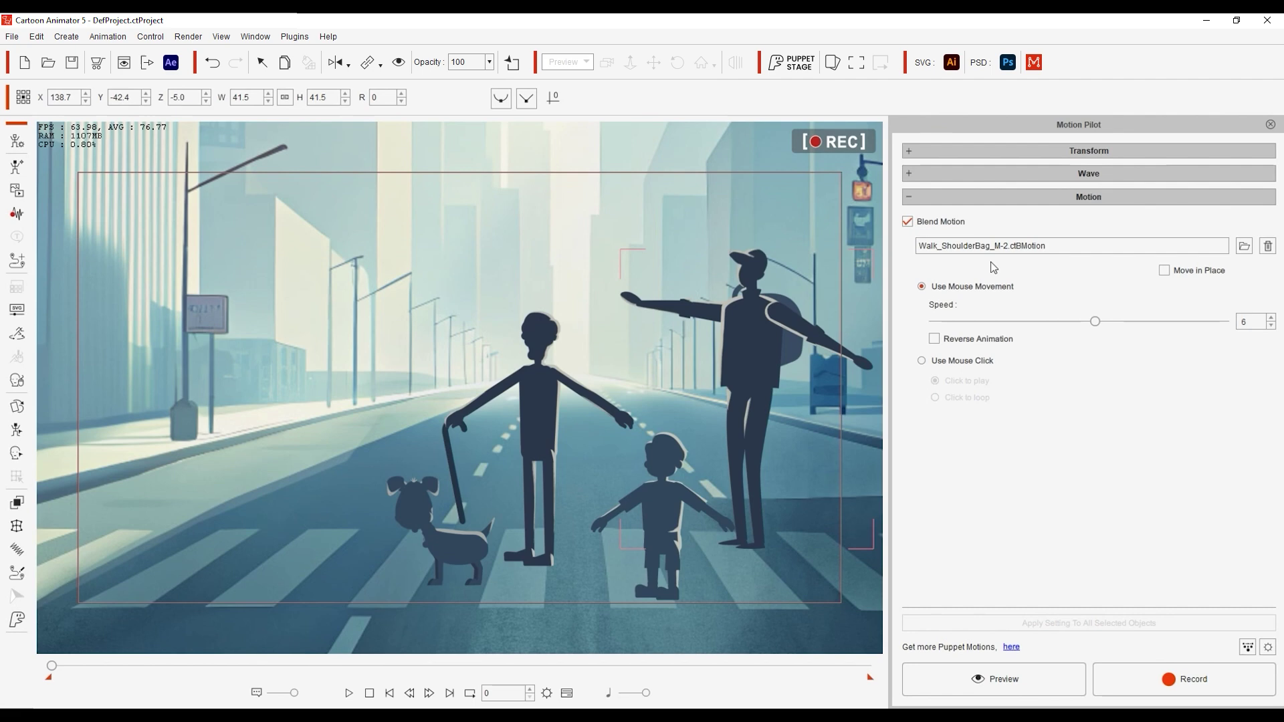
{"action": "left_click", "coordinate": [915, 151]}
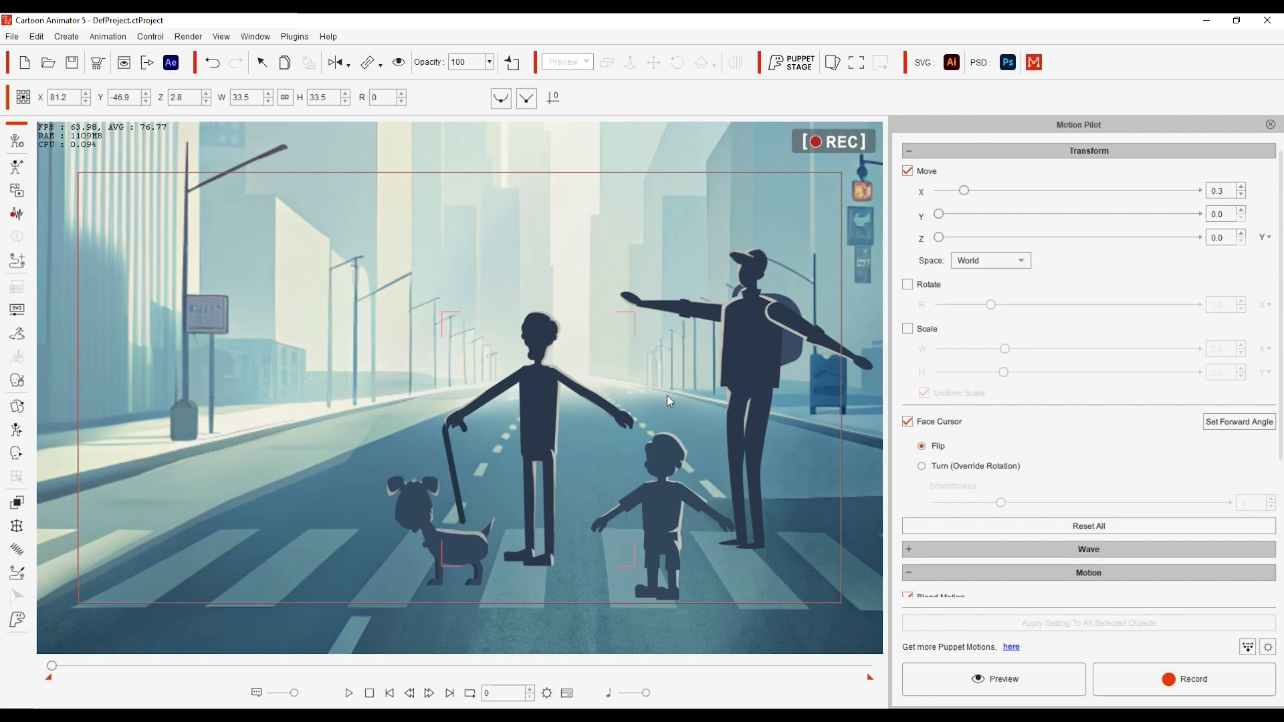
{"action": "left_click", "coordinate": [1031, 152]}
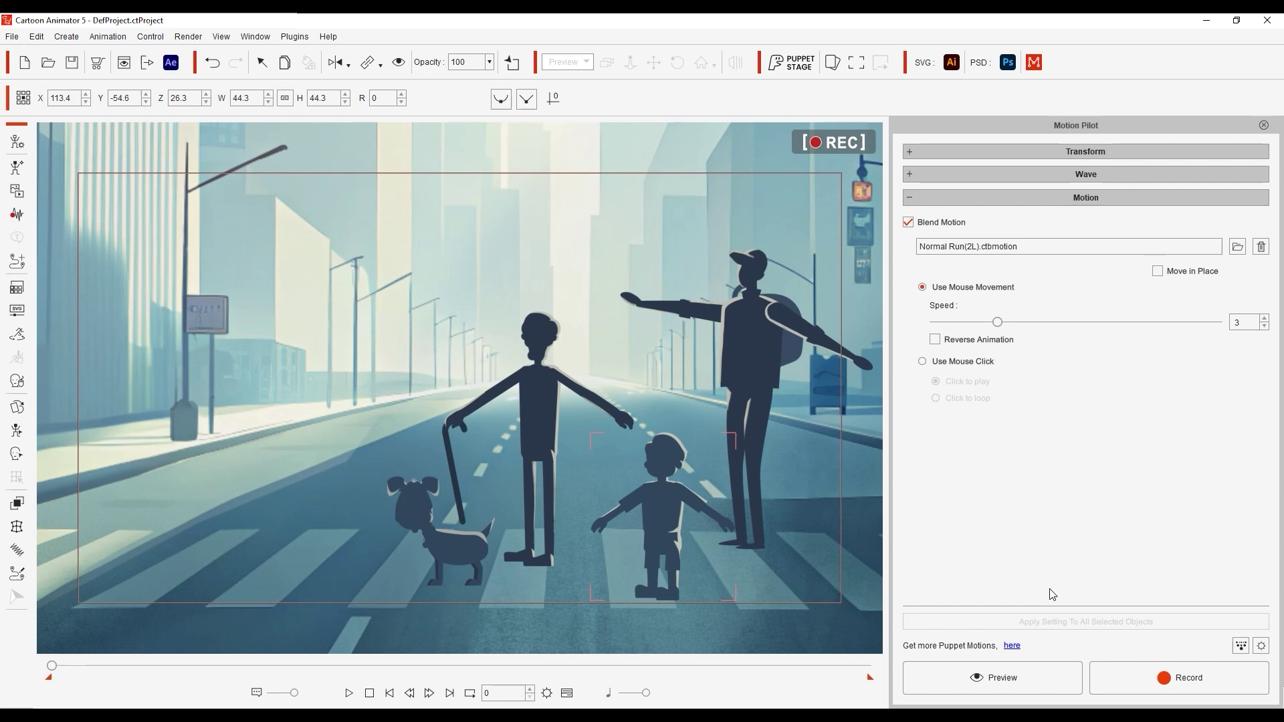
Preview the boy's Normal Run(2L), raise its speed from 4 to 6, and preview again.
{"action": "left_click", "coordinate": [1036, 679]}
{"action": "key", "text": "space"}
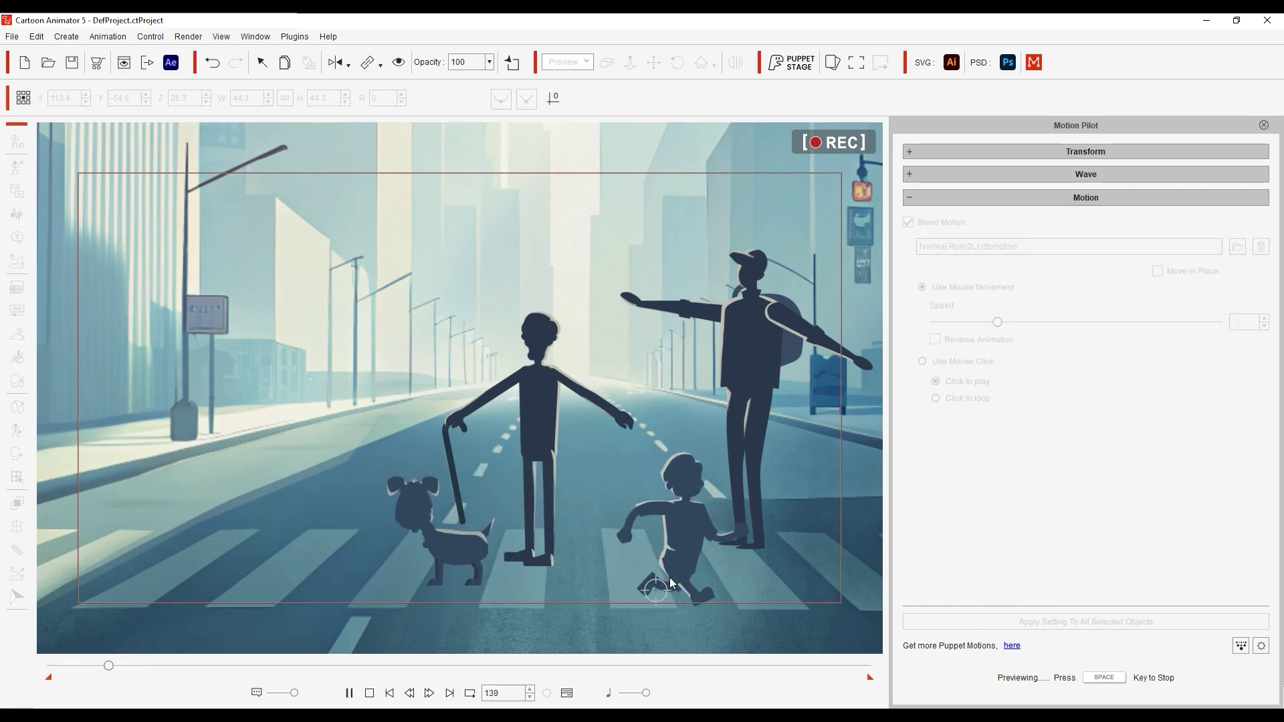
{"action": "key", "text": "space"}
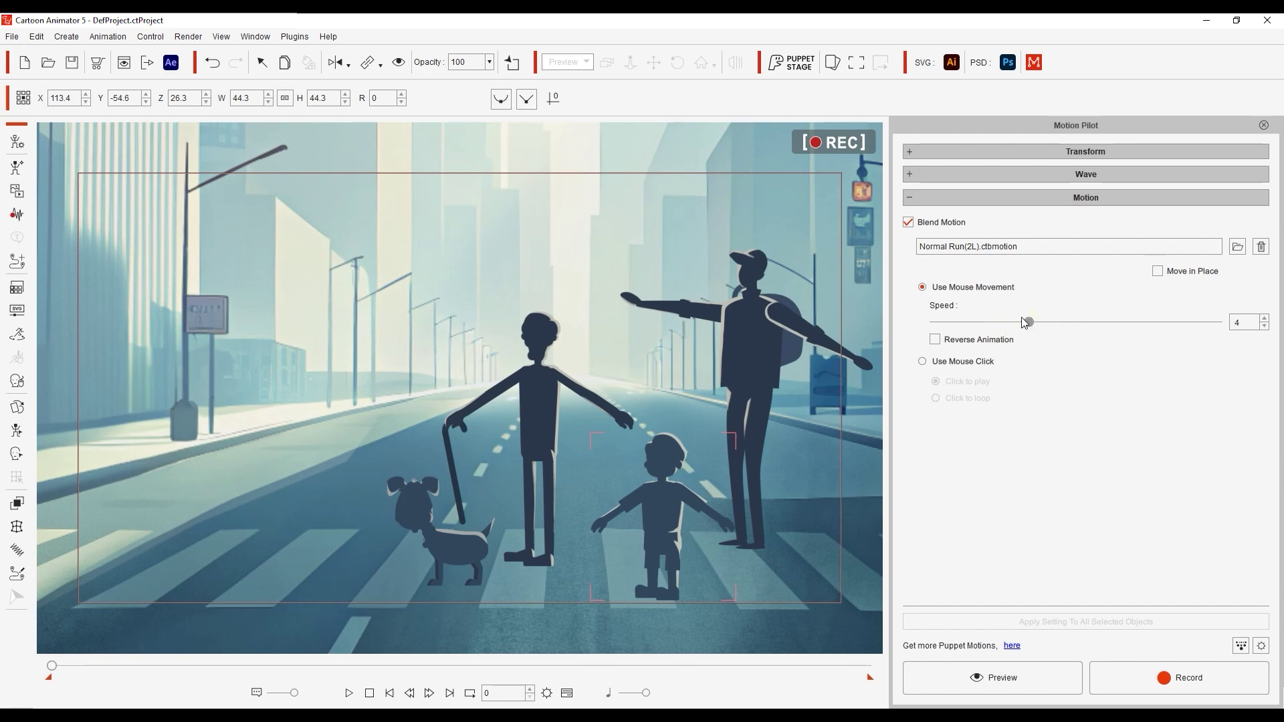
{"action": "left_click_drag", "start_coordinate": [1021, 317], "coordinate": [1090, 323]}
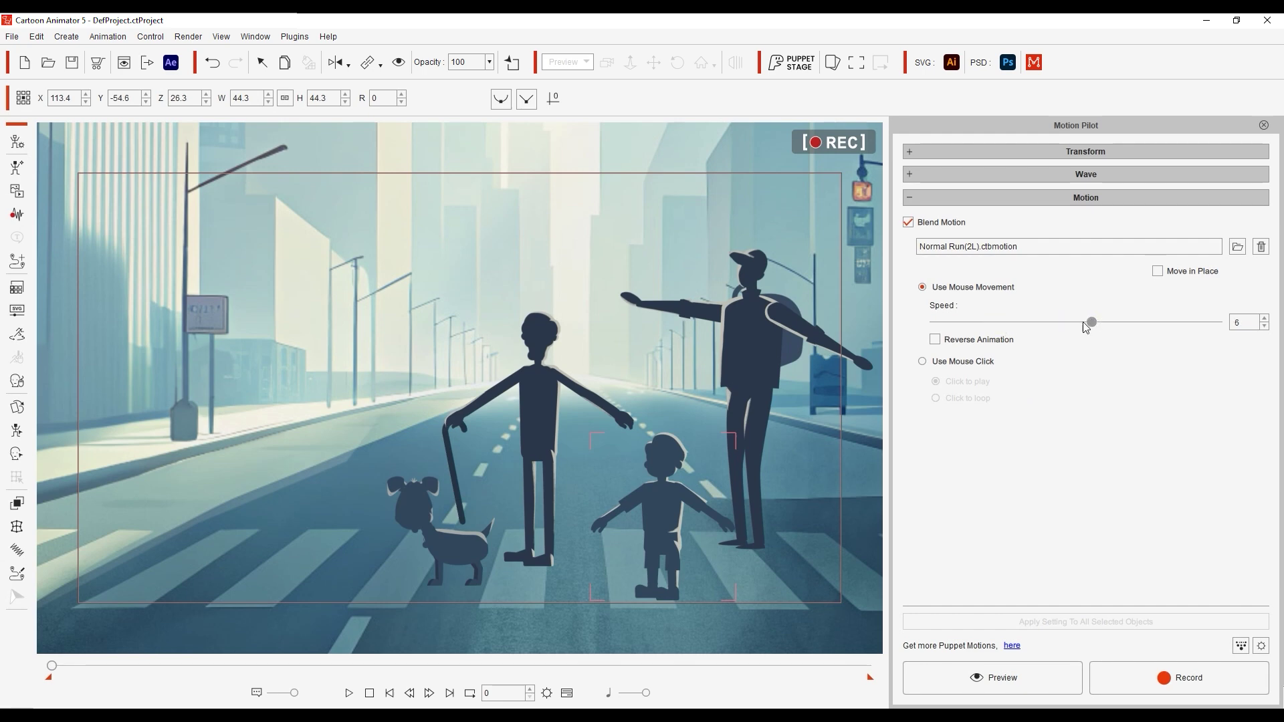
{"action": "left_click", "coordinate": [1005, 677]}
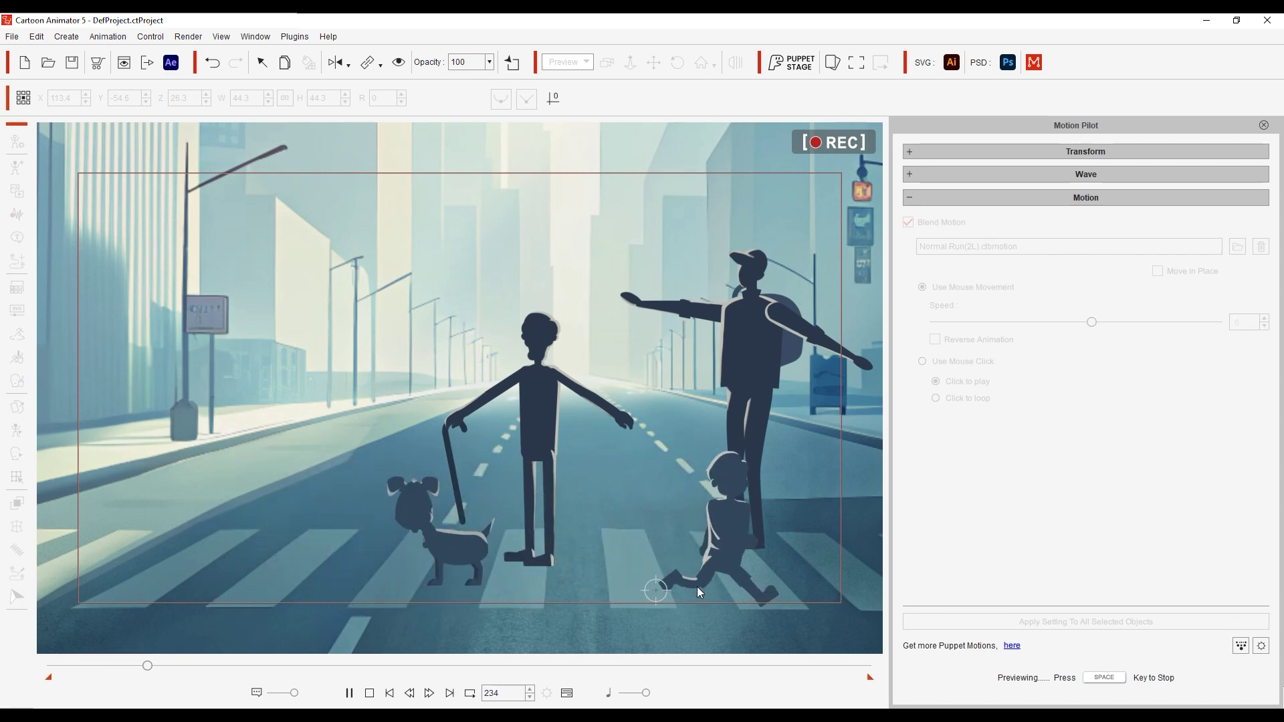
{"action": "key", "text": "space"}
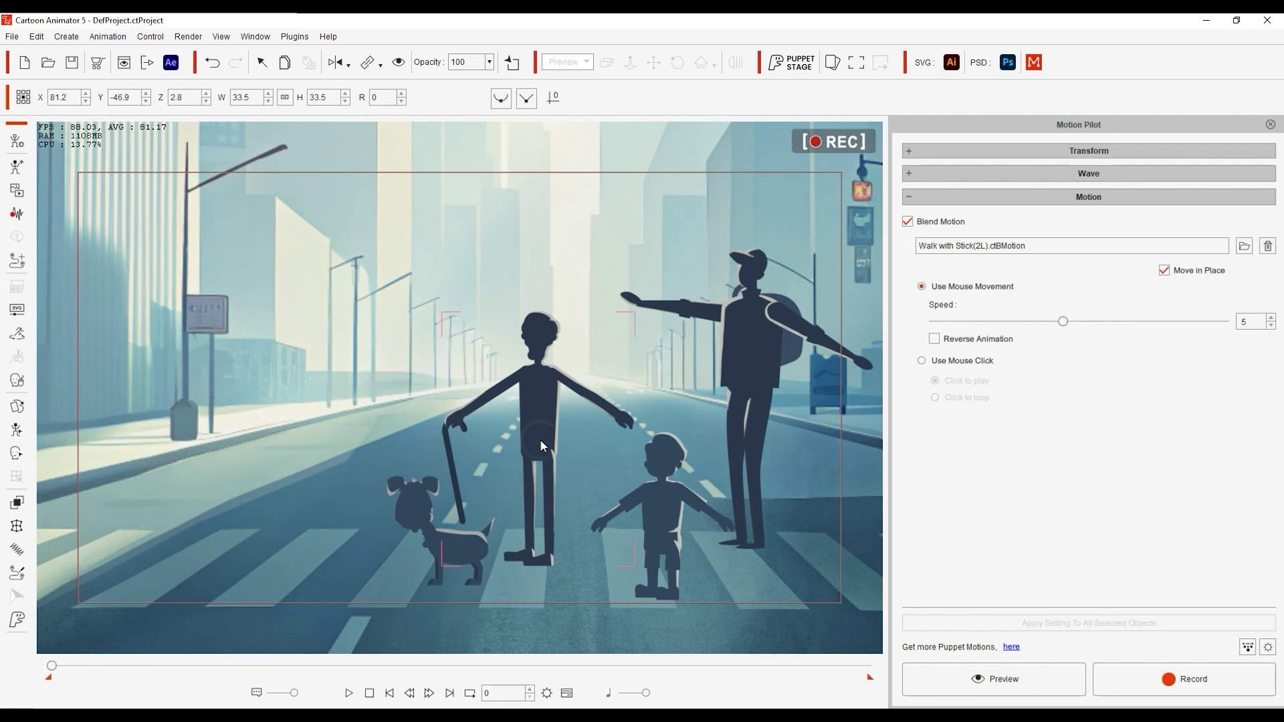
Preview the old man's walk, steering him across the crosswalk.
{"action": "left_click", "coordinate": [994, 679]}
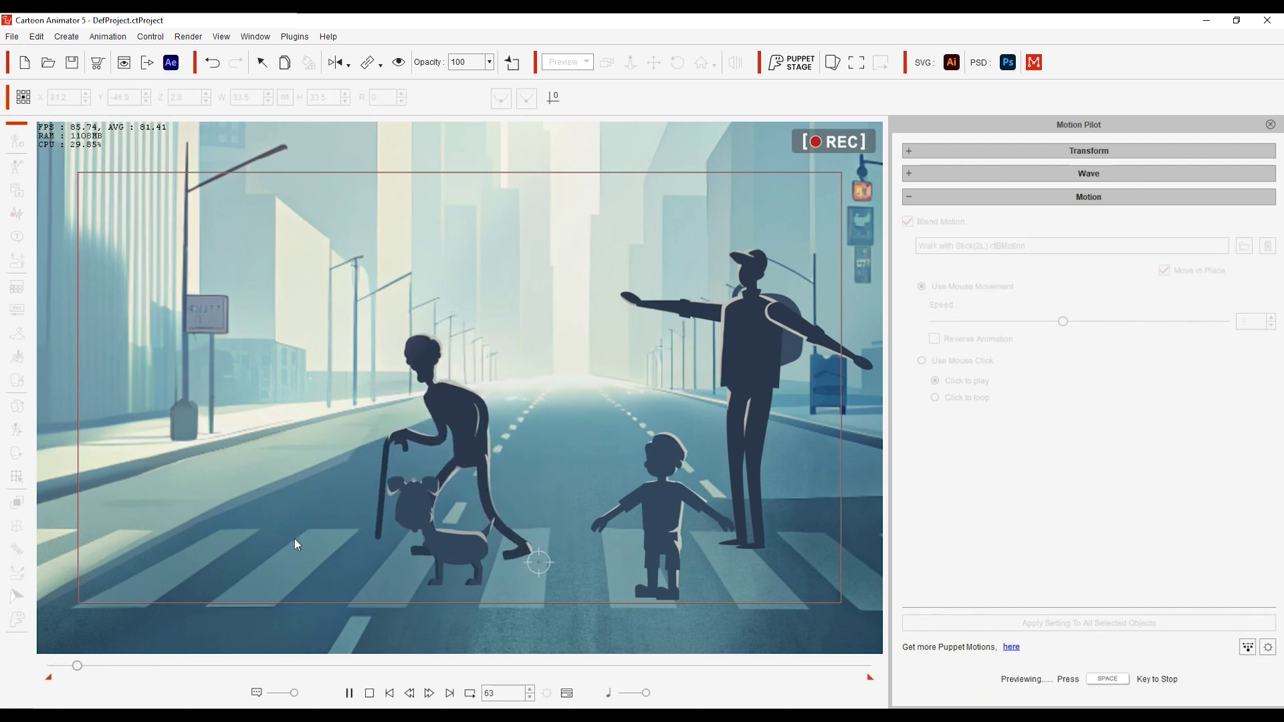
{"action": "mouse_move", "coordinate": [295, 539]}
{"action": "left_mouse_down"}
{"action": "mouse_move", "coordinate": [99, 532]}
{"action": "mouse_move", "coordinate": [589, 529]}
{"action": "left_mouse_up"}
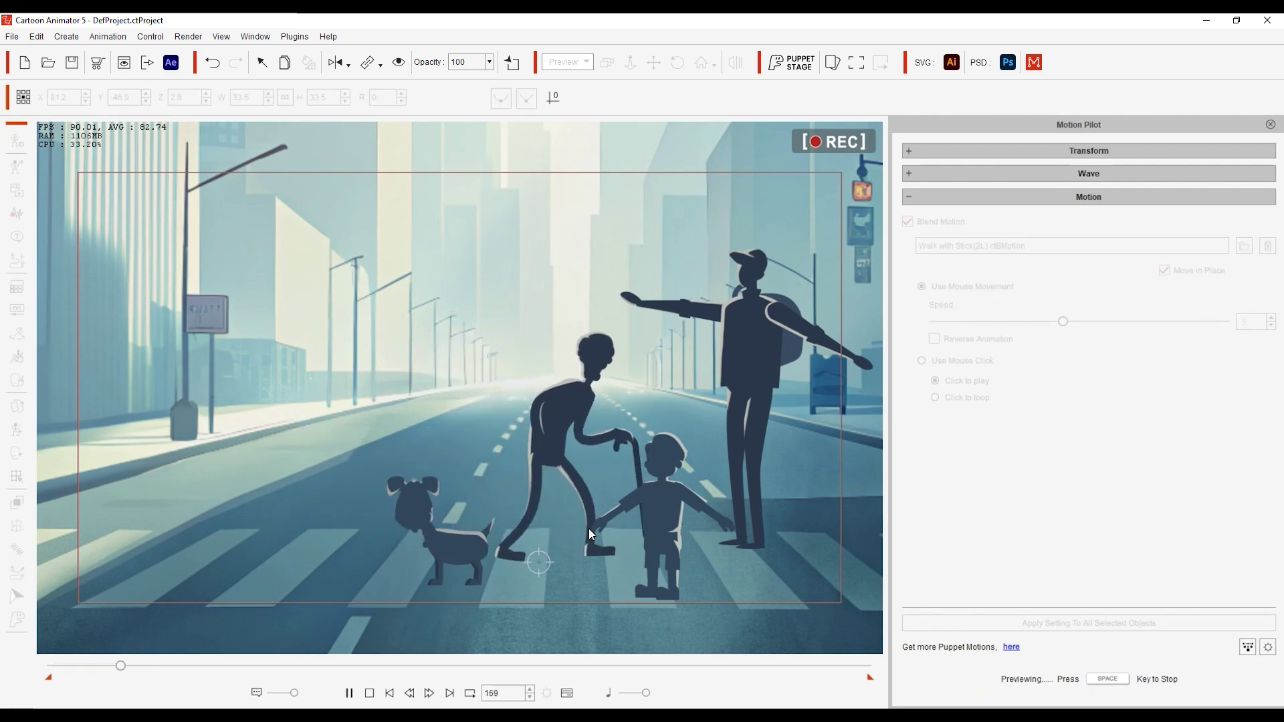
{"action": "key", "text": "space"}
Select the dog and preview its Run(2L), steering it to the left.
{"action": "left_click", "coordinate": [468, 543]}
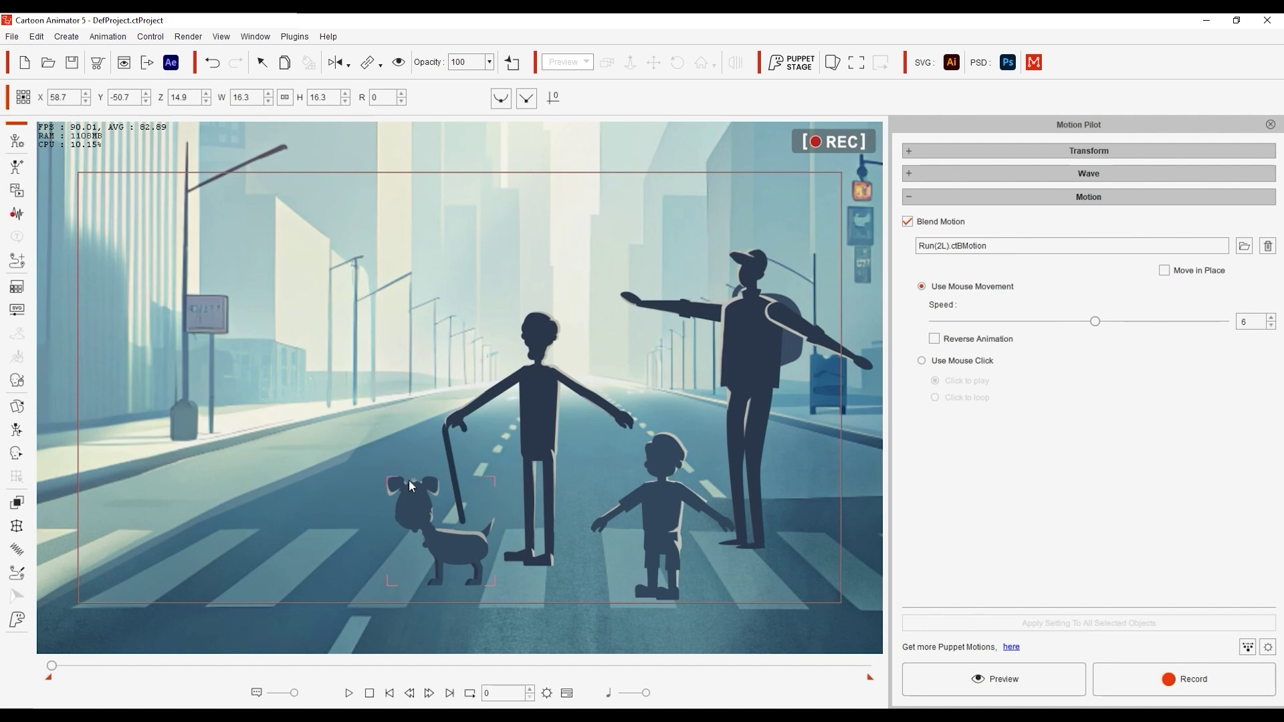
{"action": "key", "text": "space"}
{"action": "mouse_move", "coordinate": [580, 567]}
{"action": "left_mouse_down"}
{"action": "mouse_move", "coordinate": [458, 583]}
{"action": "mouse_move", "coordinate": [156, 564]}
{"action": "mouse_move", "coordinate": [491, 564]}
{"action": "mouse_move", "coordinate": [710, 547]}
{"action": "mouse_move", "coordinate": [456, 549]}
{"action": "left_mouse_up"}
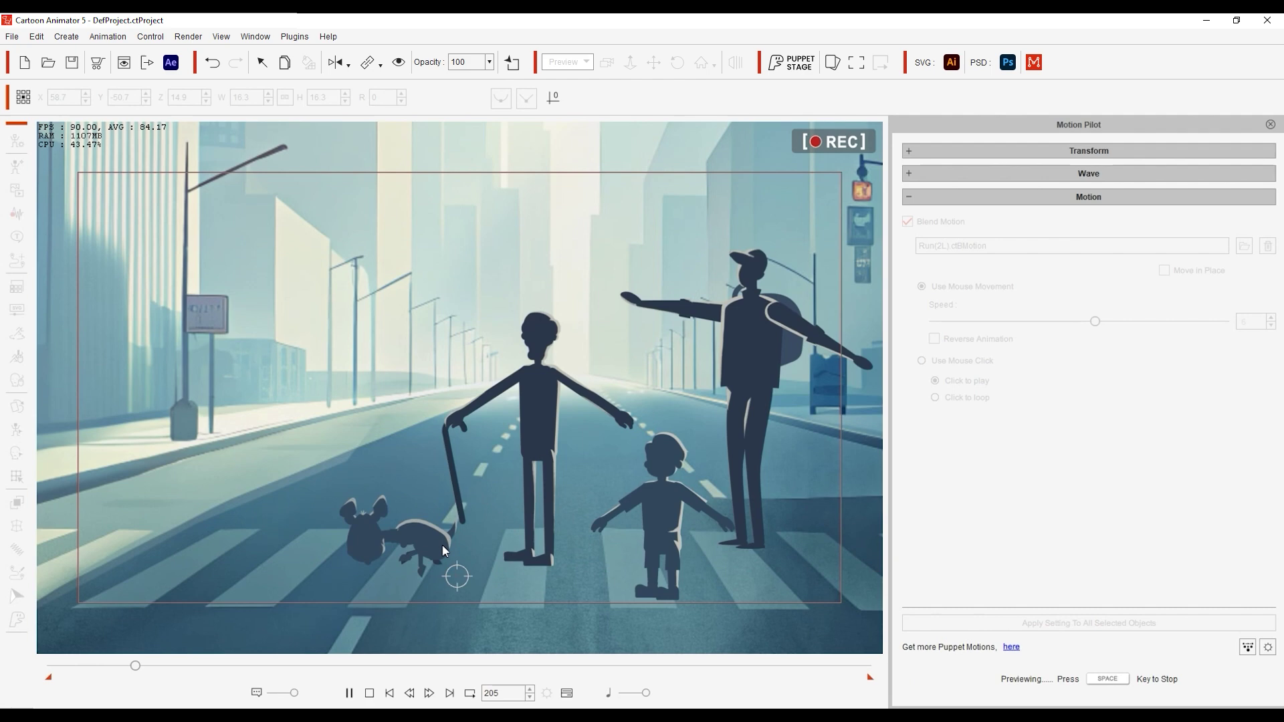
{"action": "key", "text": "space"}
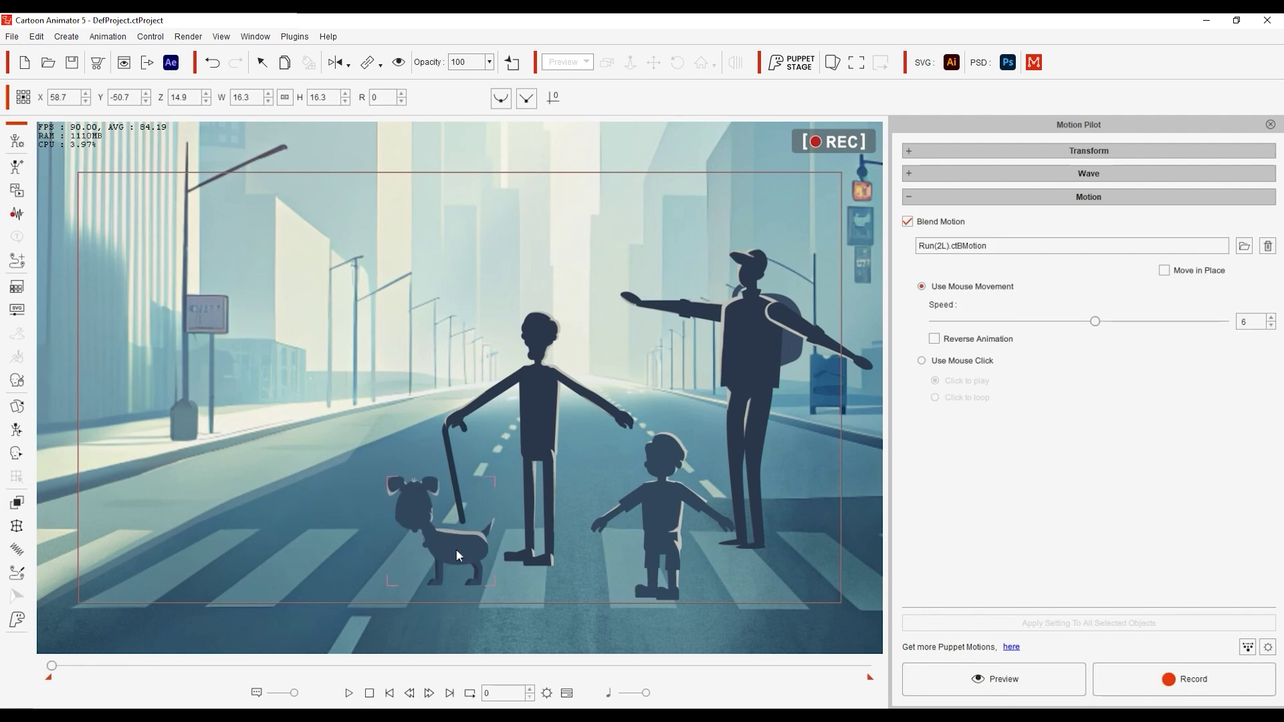
Check the dog's Flock Settings, then preview all four characters crossing the street together.
{"action": "left_click", "coordinate": [1248, 649]}
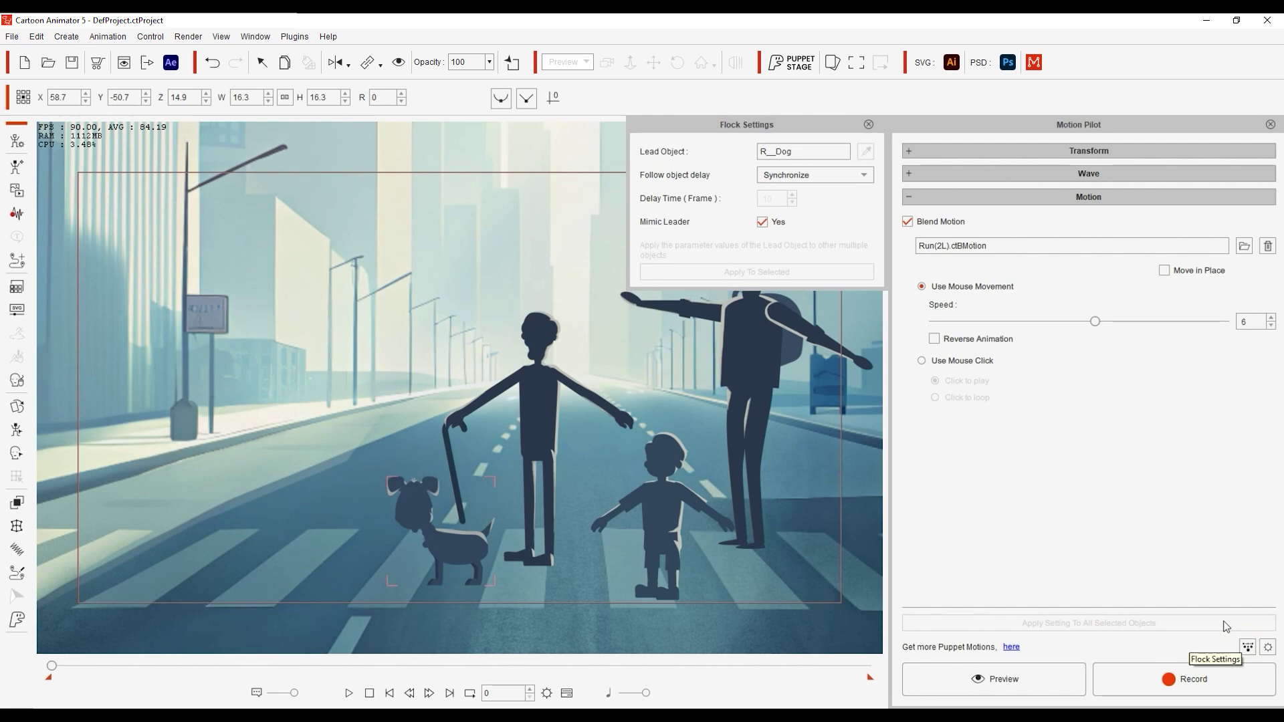
{"action": "left_click", "coordinate": [869, 125]}
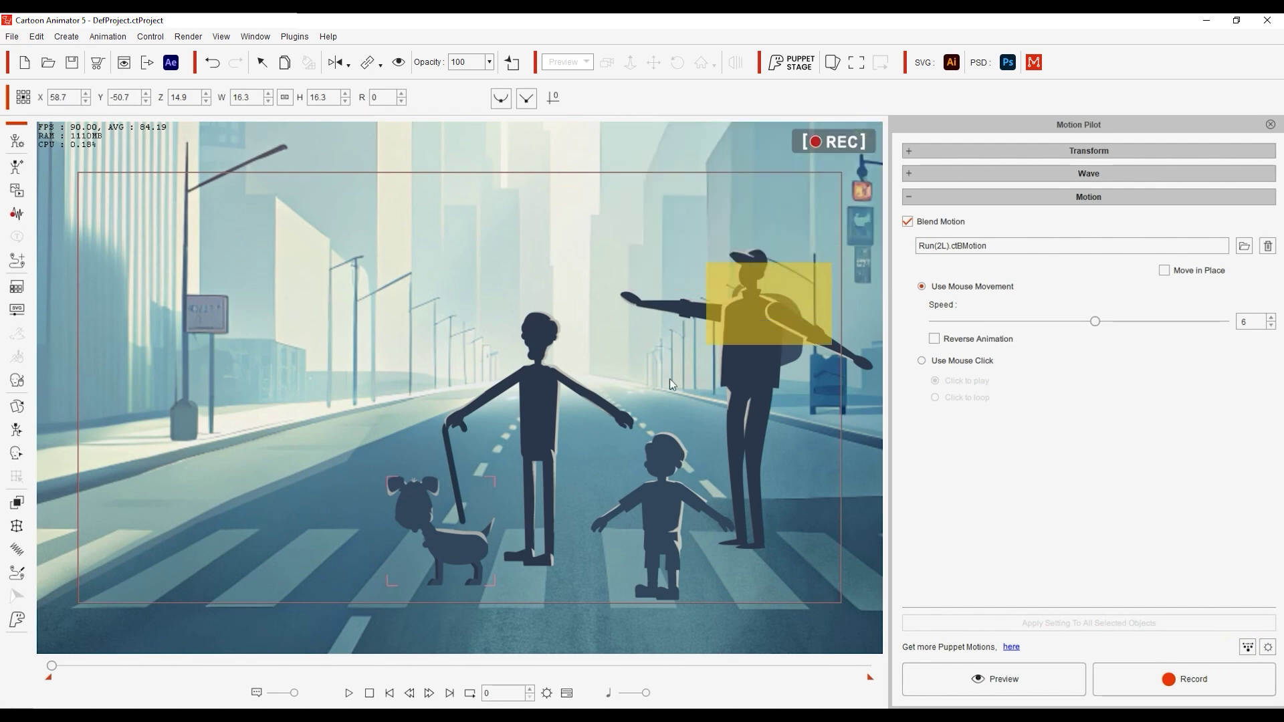
{"action": "left_click", "coordinate": [401, 554]}
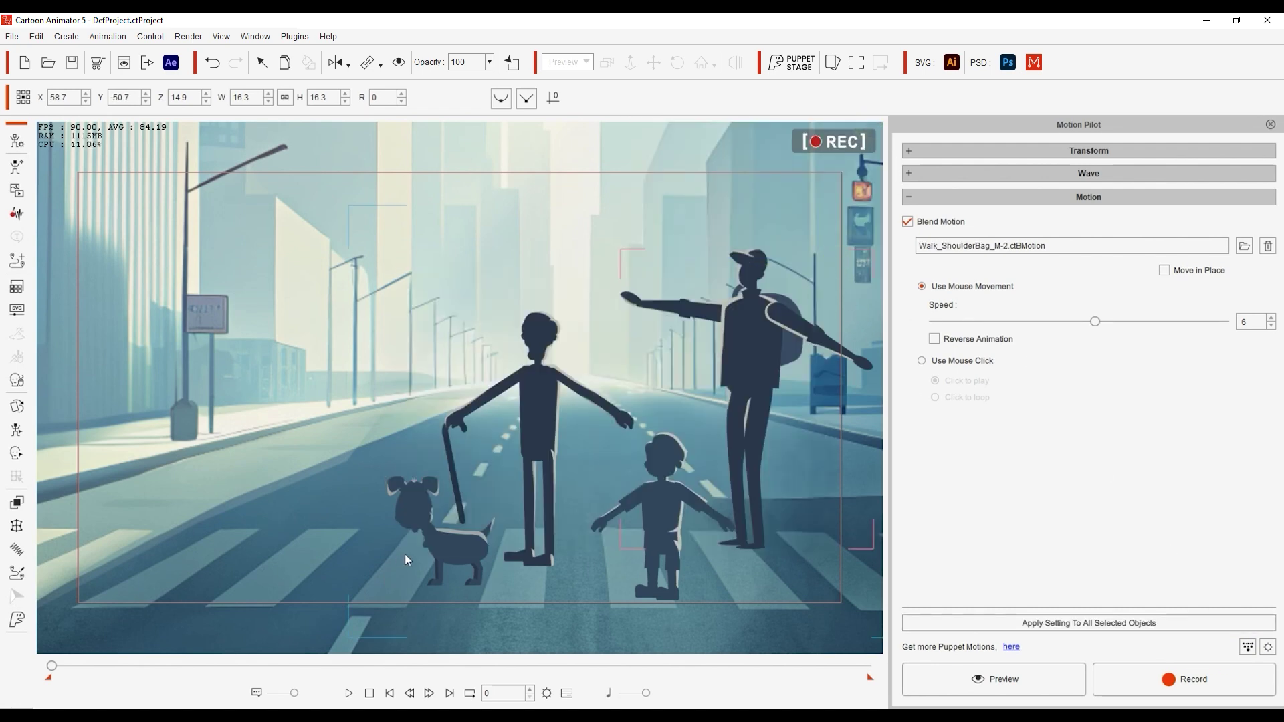
{"action": "left_click", "coordinate": [926, 685]}
{"action": "key", "text": "space"}
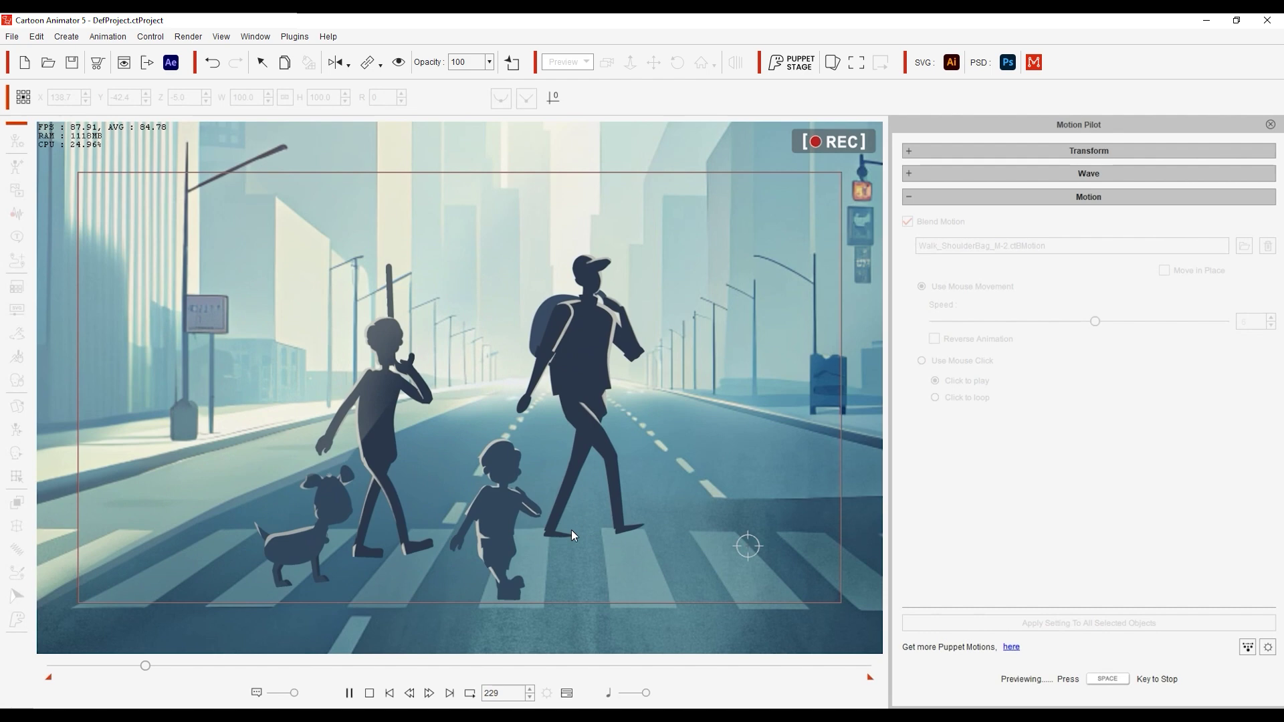
{"action": "key", "text": "space"}
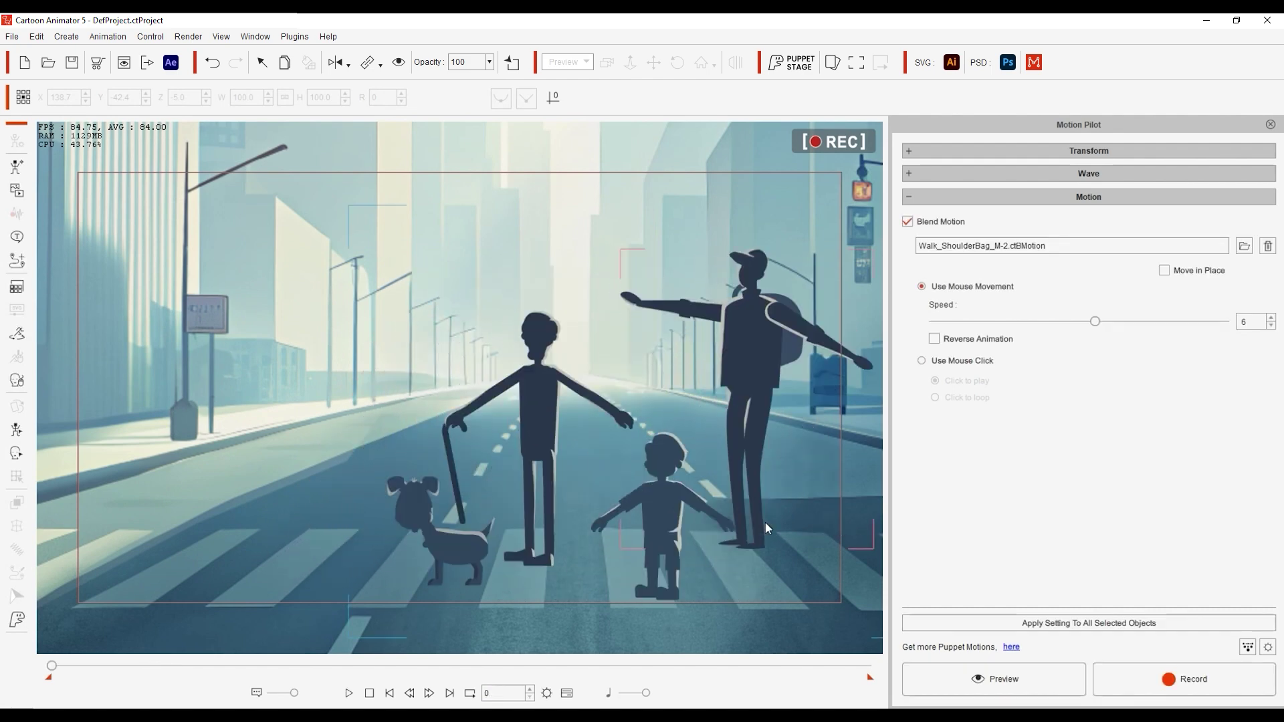
Review the group's Flock Settings and preview the street scene's flock motion.
{"action": "left_click", "coordinate": [1248, 648]}
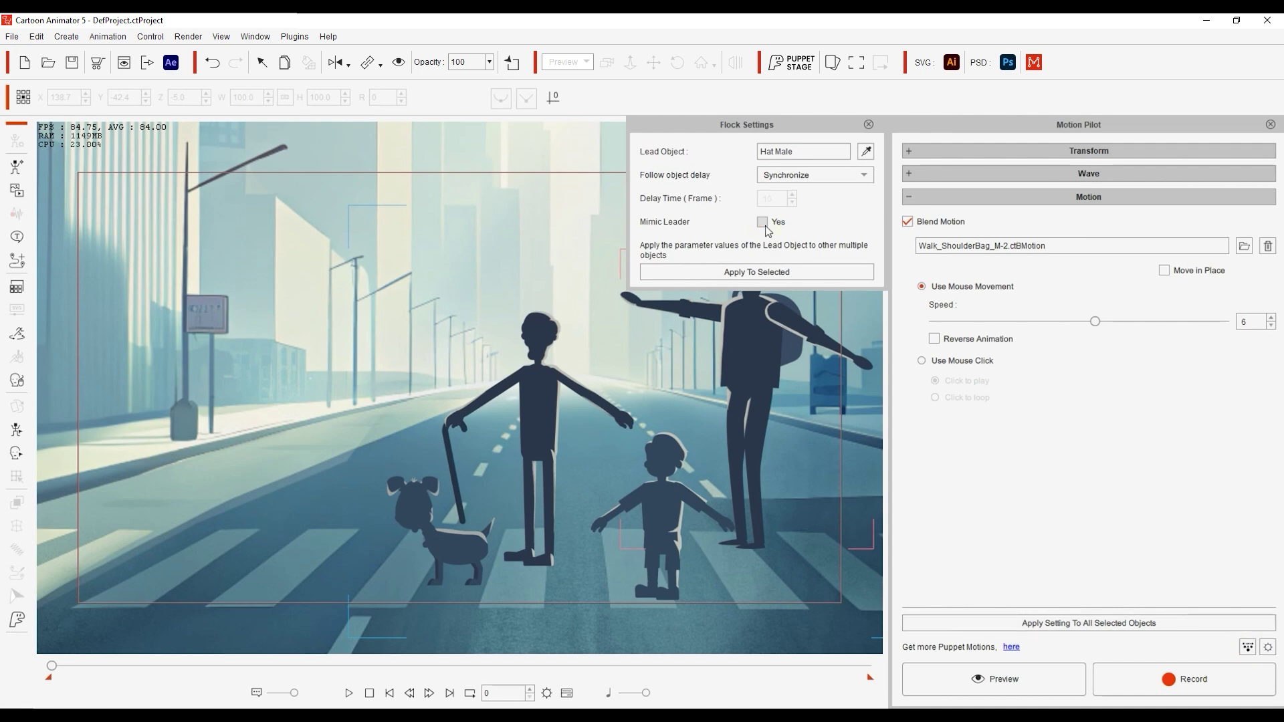
{"action": "left_click", "coordinate": [868, 124]}
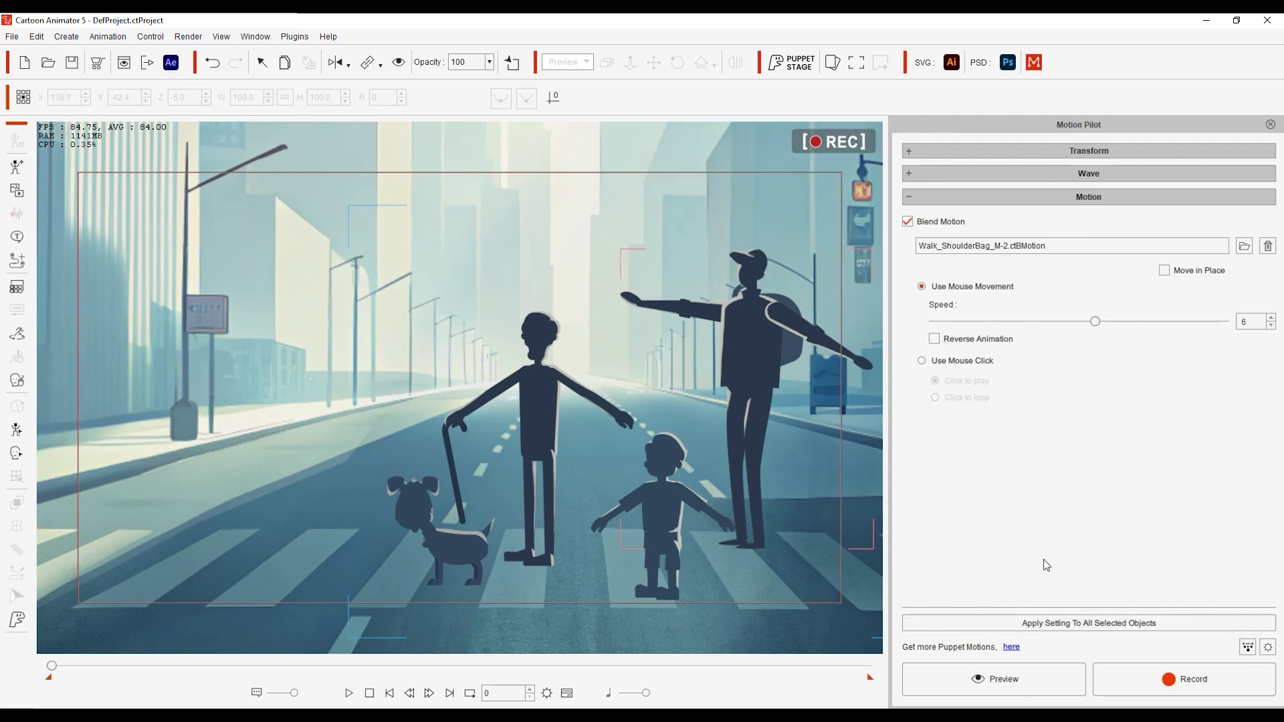
{"action": "left_click", "coordinate": [929, 677]}
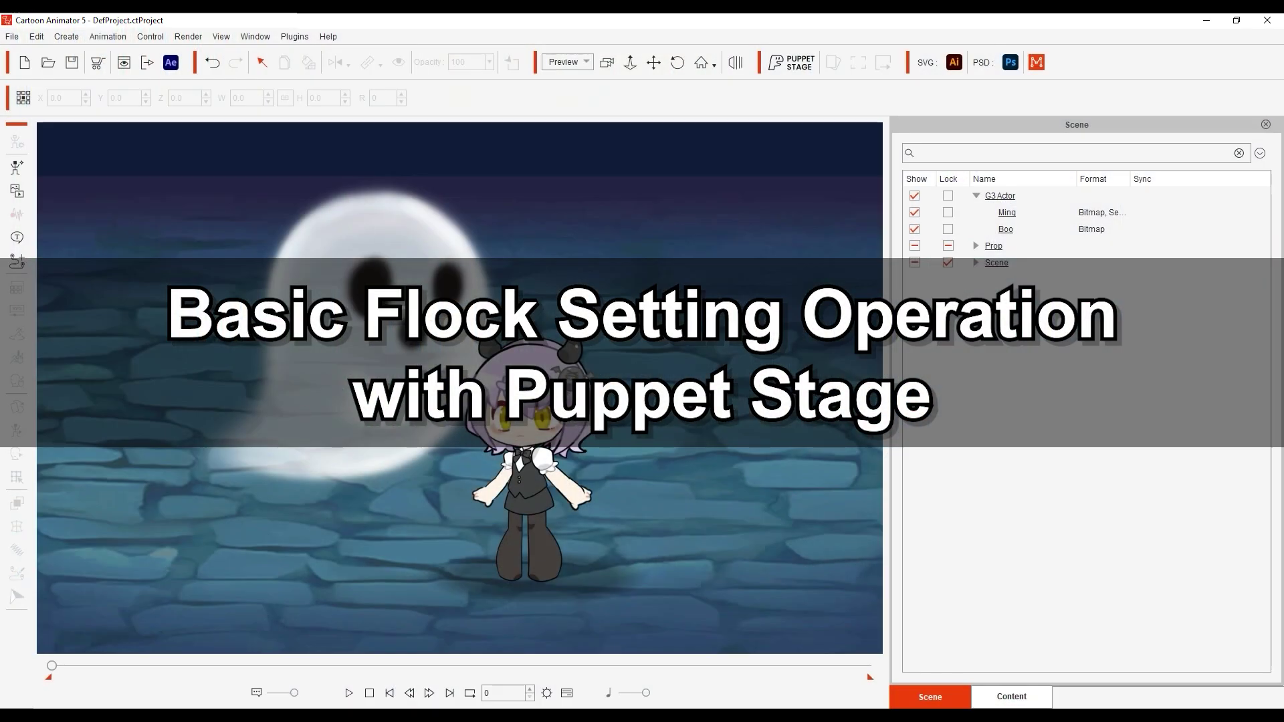
Open Puppet Stage for Ming and preview her motion cards, including the Q kick.
{"action": "left_click", "coordinate": [528, 481]}
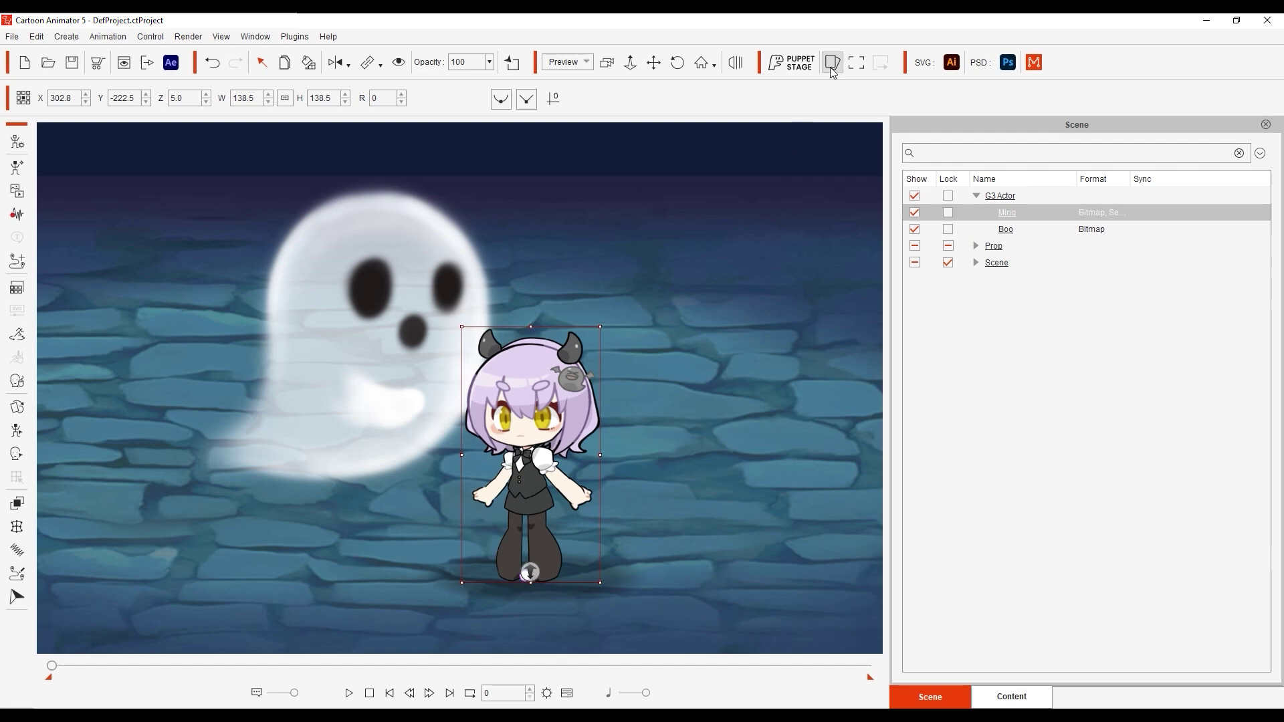
{"action": "left_click", "coordinate": [832, 63]}
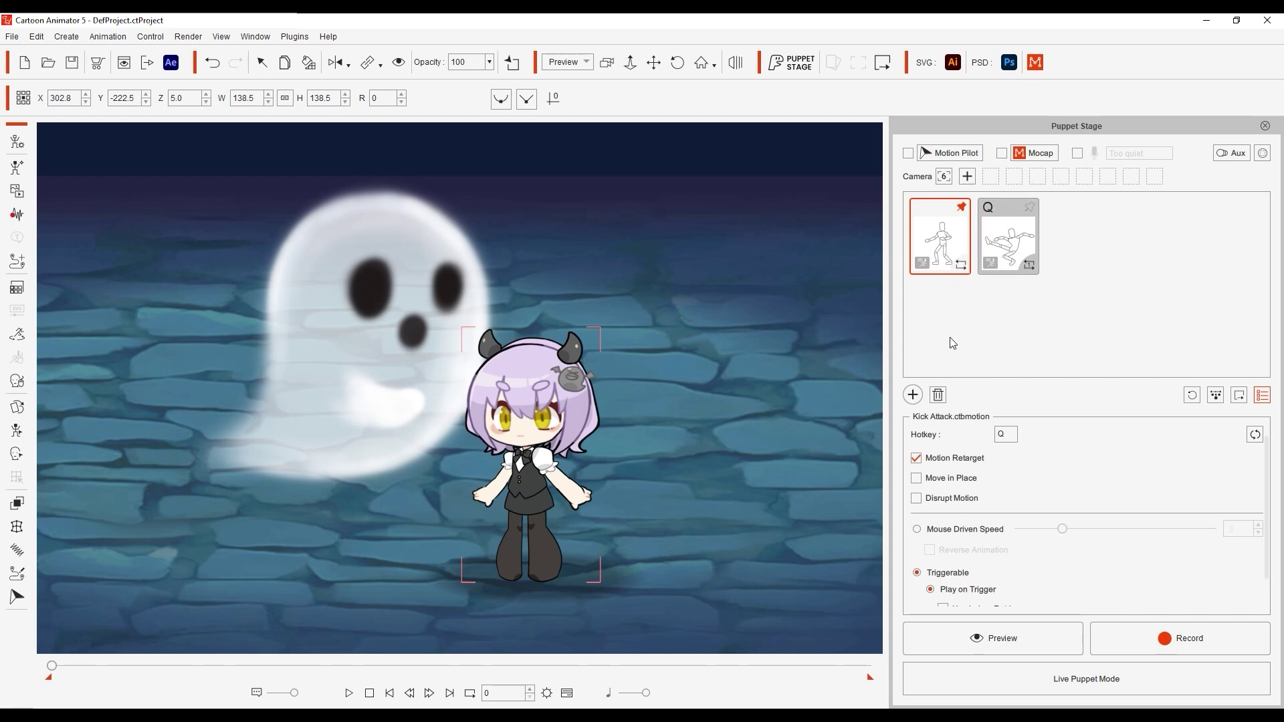
{"action": "left_click", "coordinate": [990, 636]}
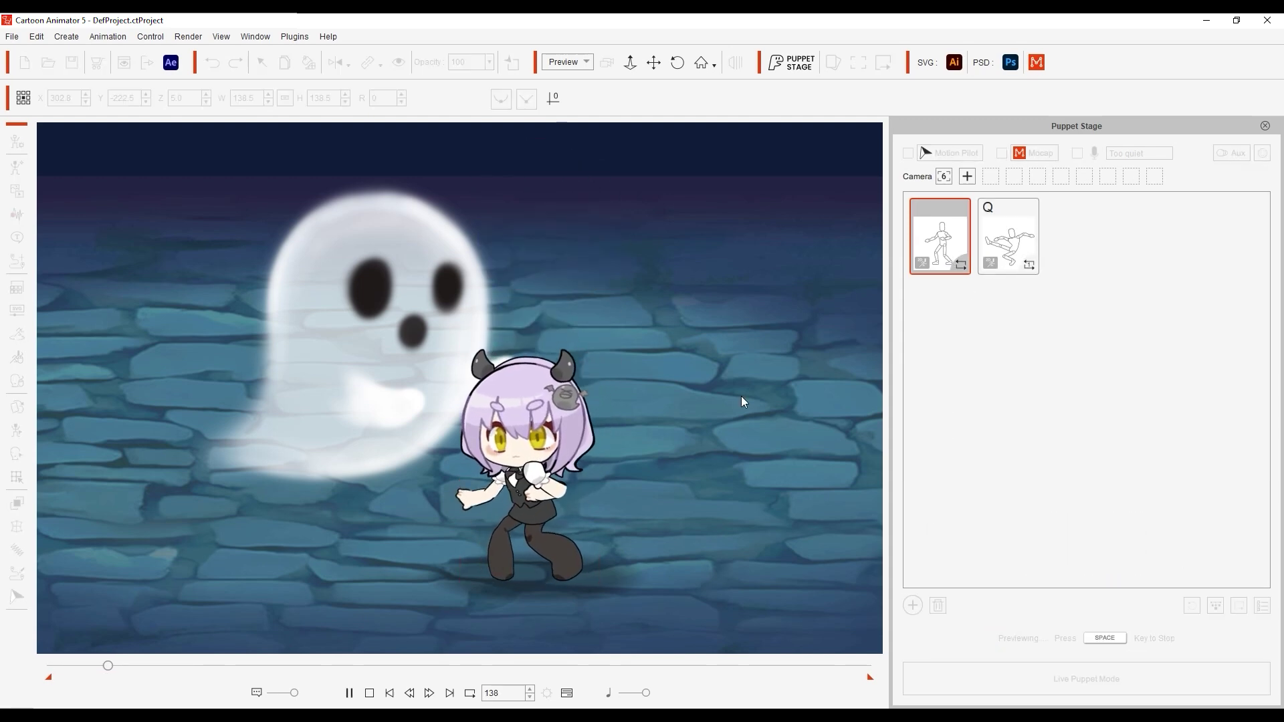
{"action": "key", "text": "space"}
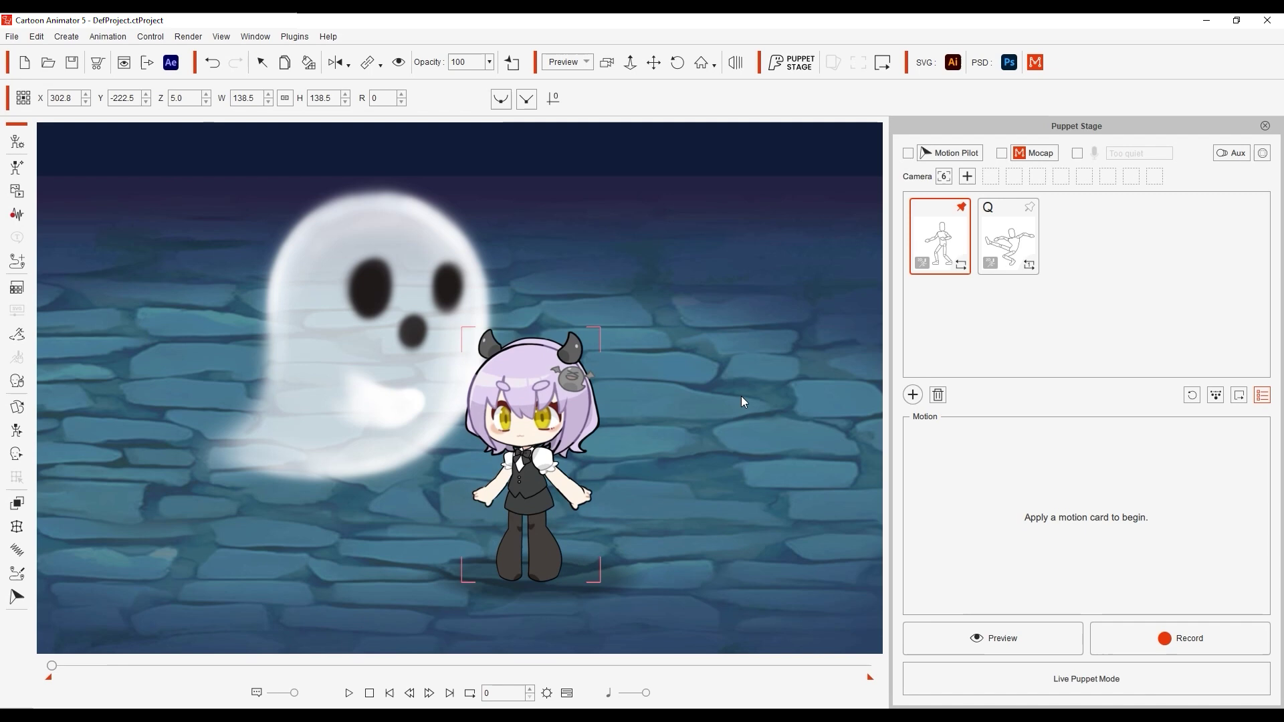
Preview the ghost's puppet motion, triggering its Q hotkey reaction.
{"action": "left_click", "coordinate": [372, 362]}
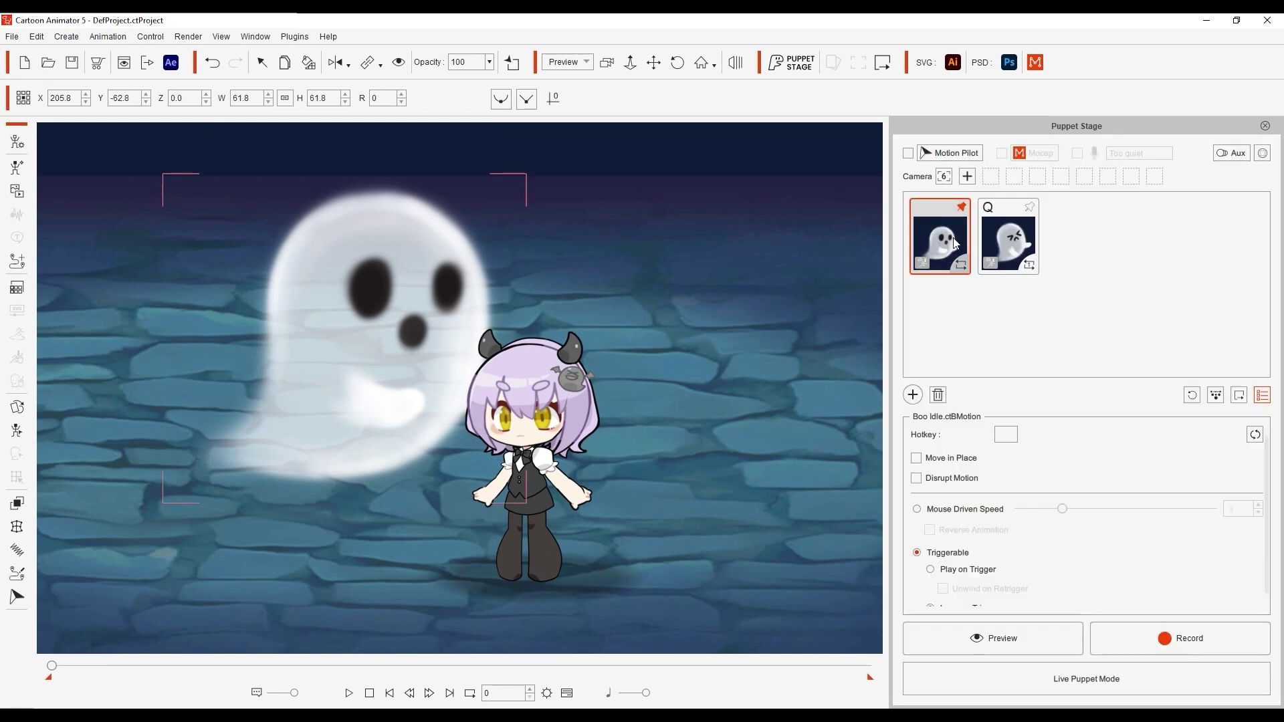
{"action": "left_click", "coordinate": [1047, 633]}
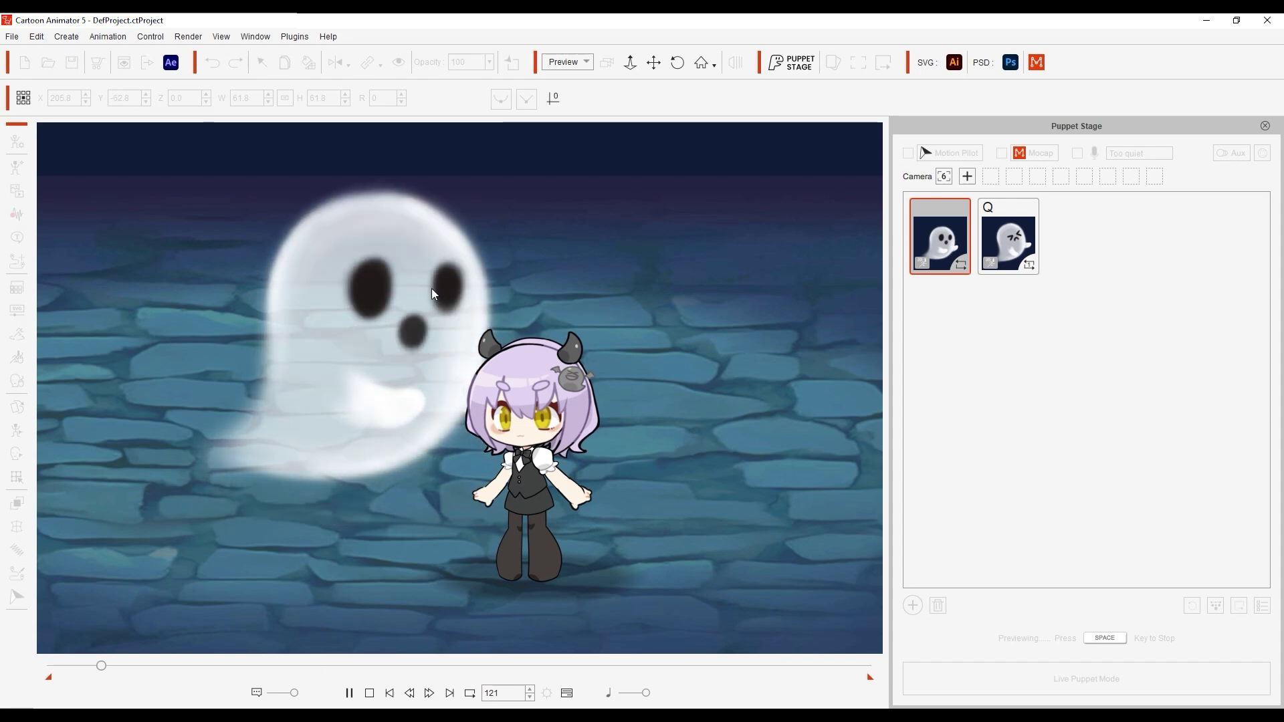
{"action": "key", "text": "q"}
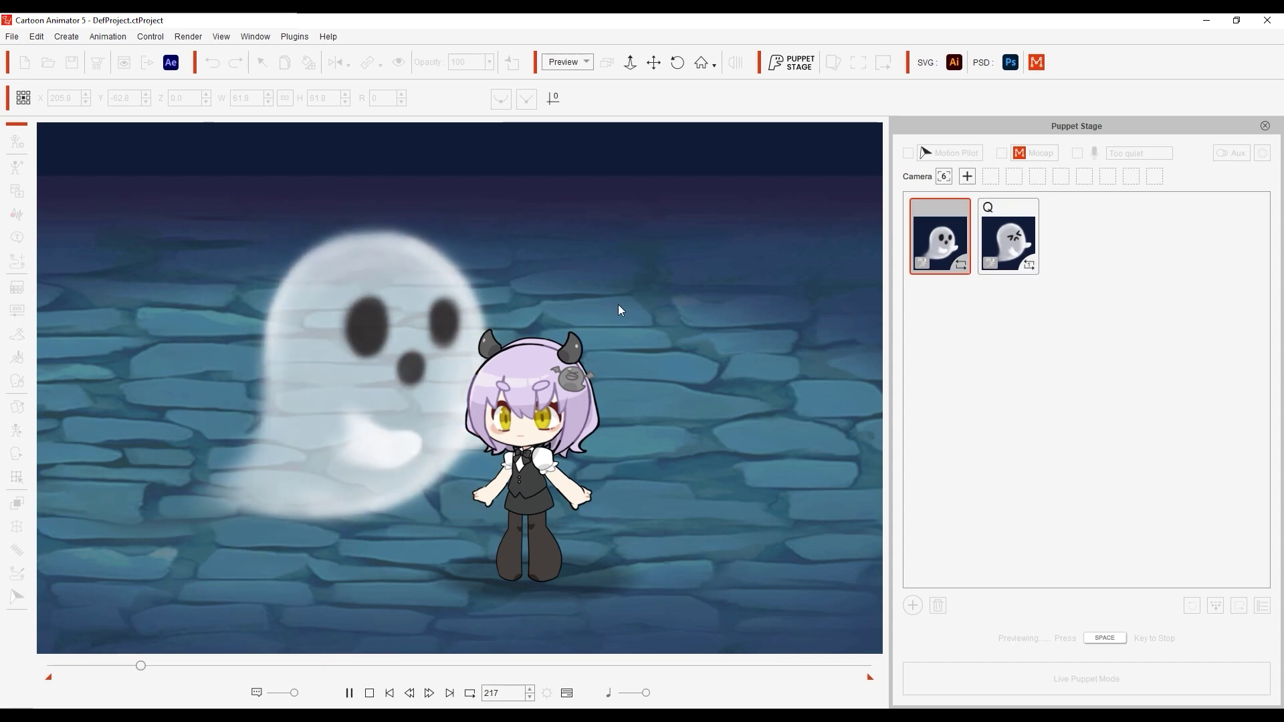
{"action": "key", "text": "space"}
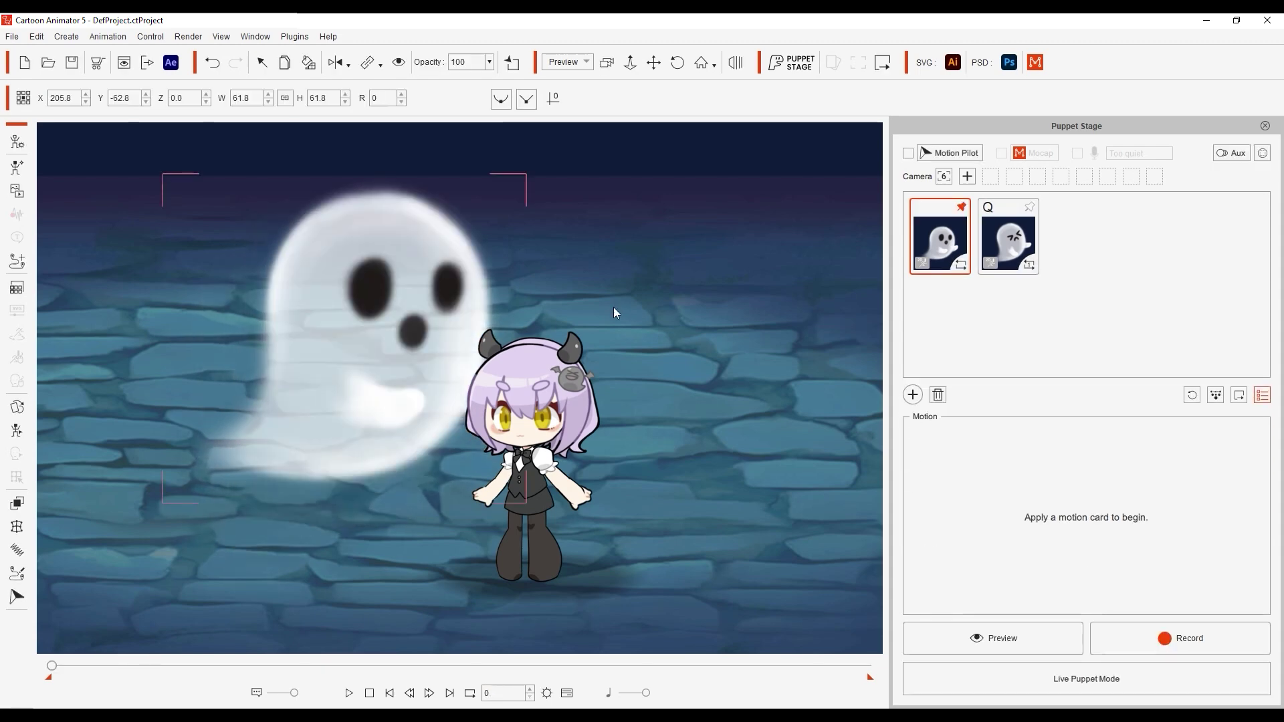
Select Ming and the ghost together and preview both characters' puppet motions.
{"action": "left_click", "coordinate": [555, 385]}
{"action": "left_click", "coordinate": [432, 387]}
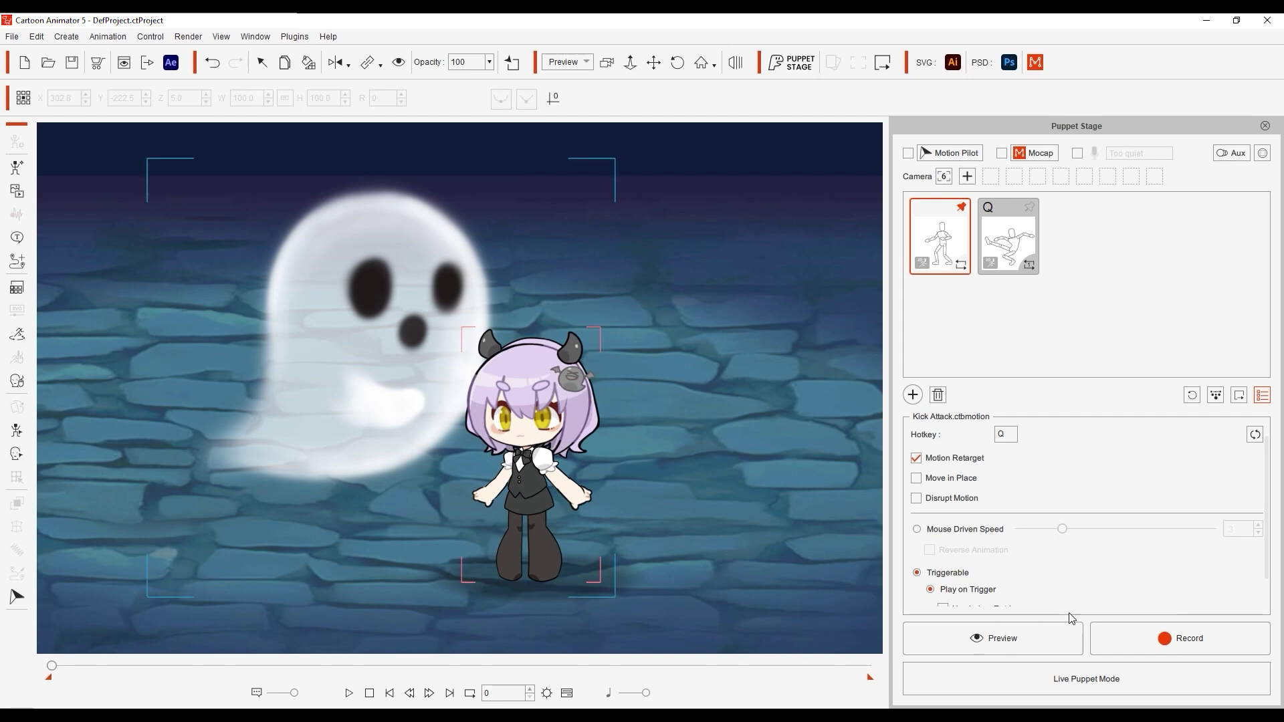
{"action": "left_click", "coordinate": [1066, 632]}
{"action": "key", "text": "space"}
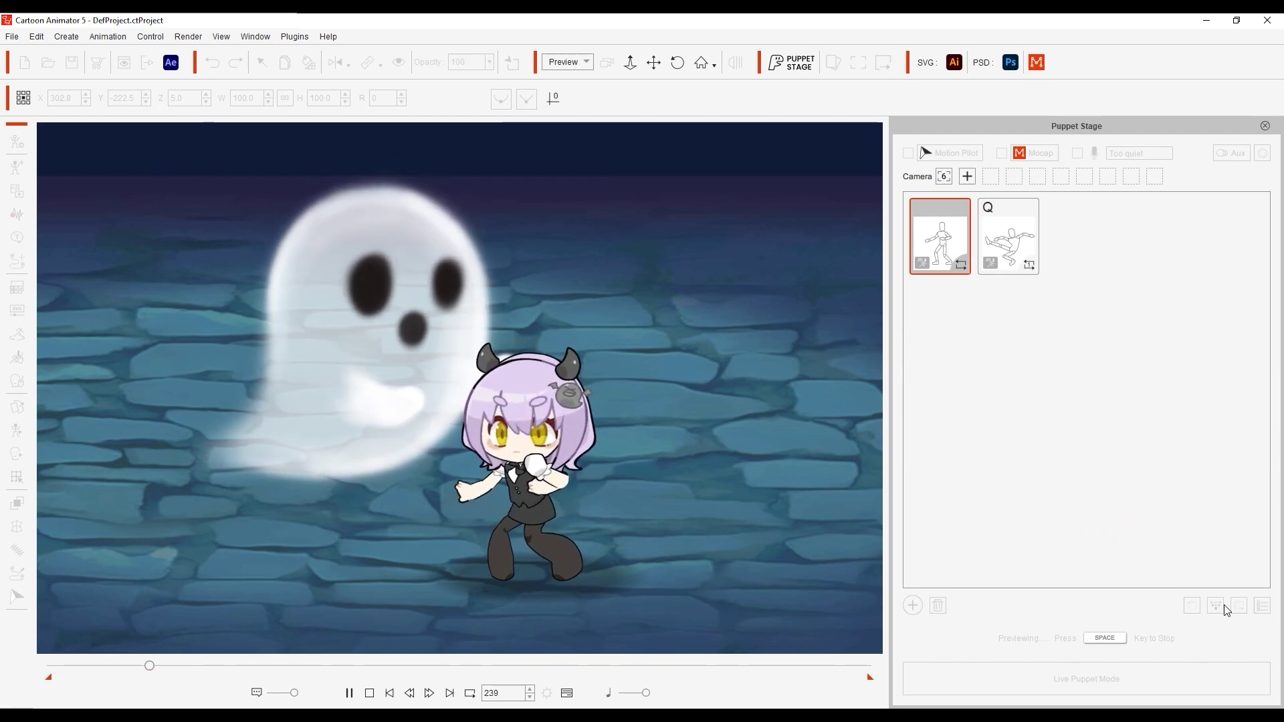
{"action": "key", "text": "space"}
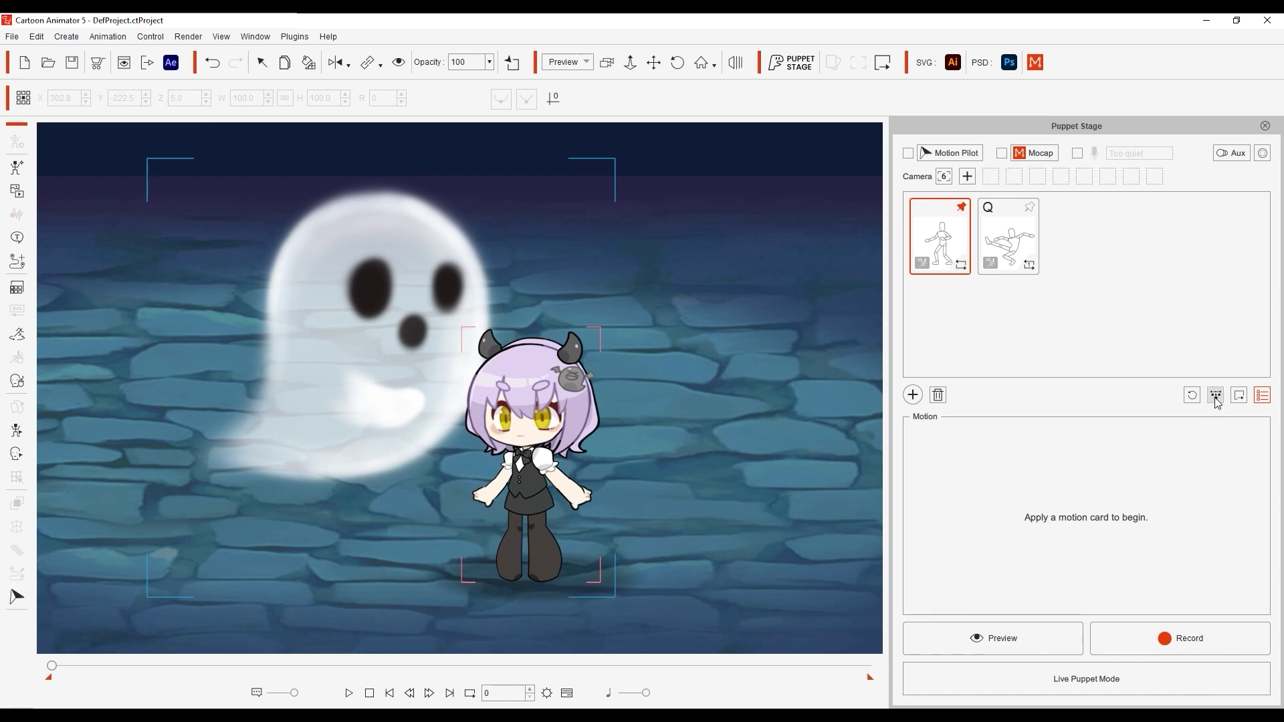
Open Flock Settings and preview the current flock motion.
{"action": "left_click", "coordinate": [1215, 396]}
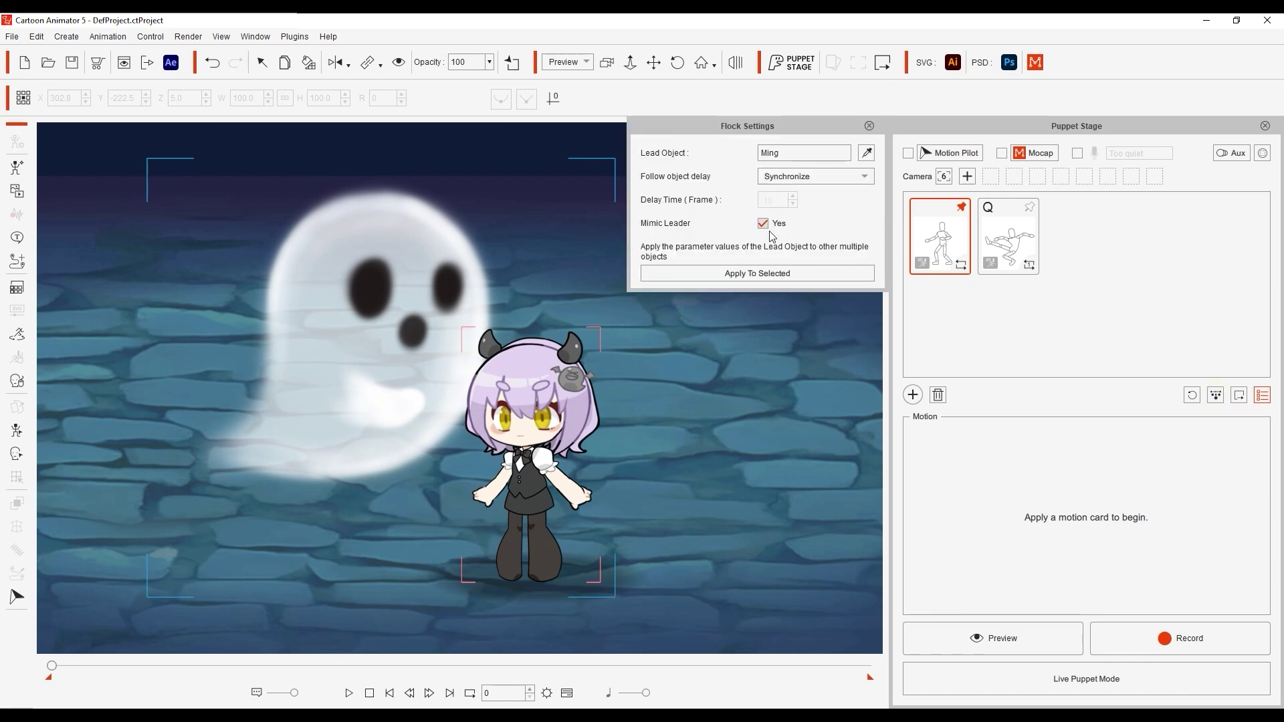
{"action": "left_click", "coordinate": [995, 637]}
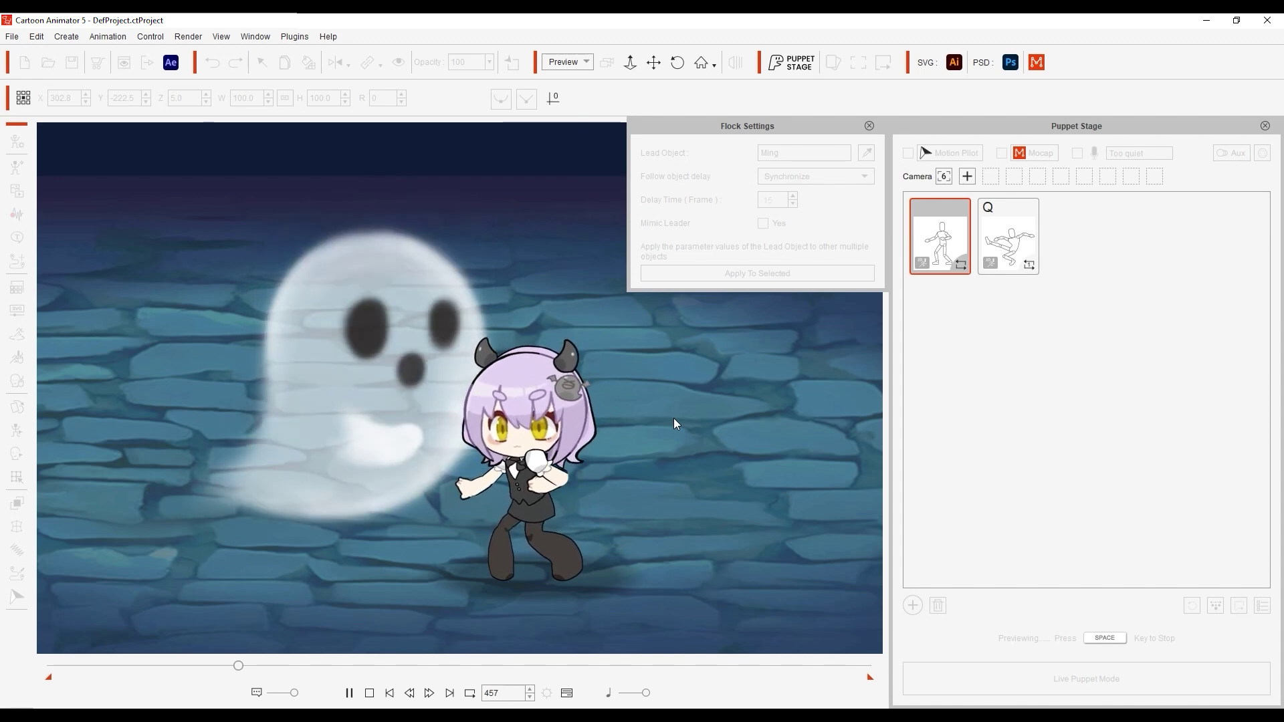
{"action": "key", "text": "space"}
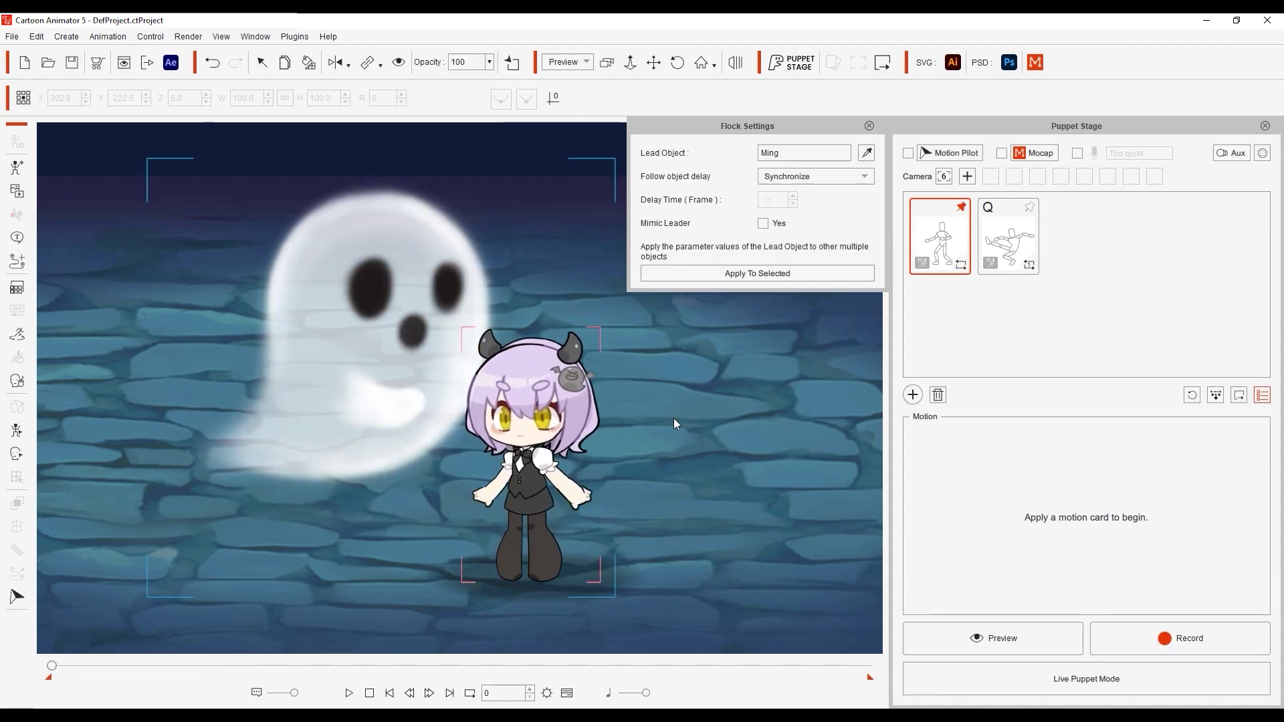
Make Boo follow leader Ming In Order with a 6-frame delay, preview it, then select the MagicAttack prop.
{"action": "left_click", "coordinate": [392, 284]}
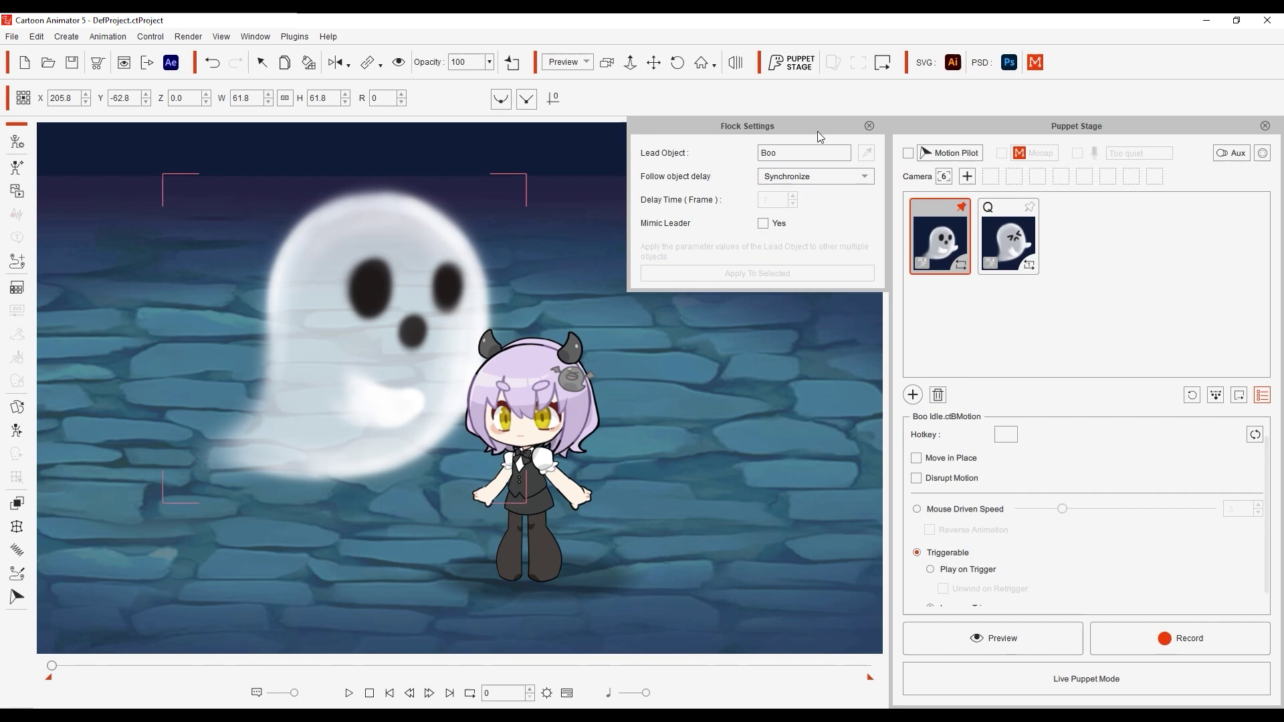
{"action": "left_click", "coordinate": [770, 181]}
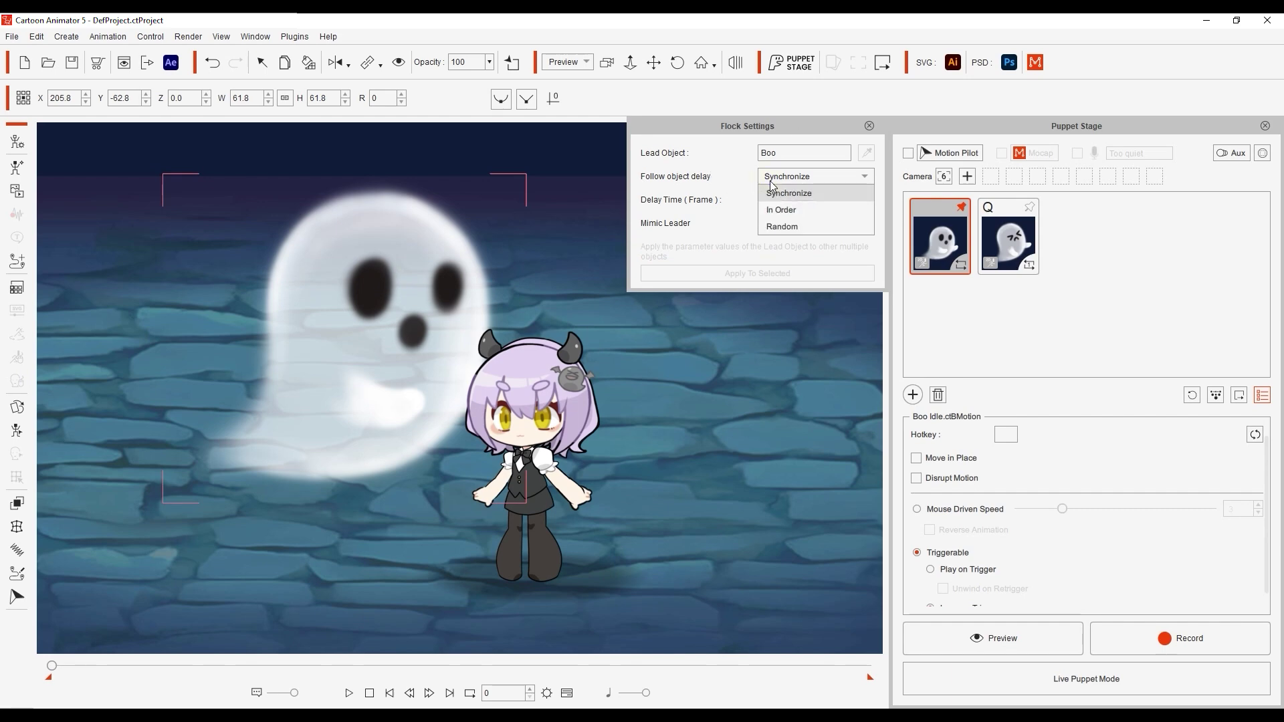
{"action": "left_click", "coordinate": [800, 212]}
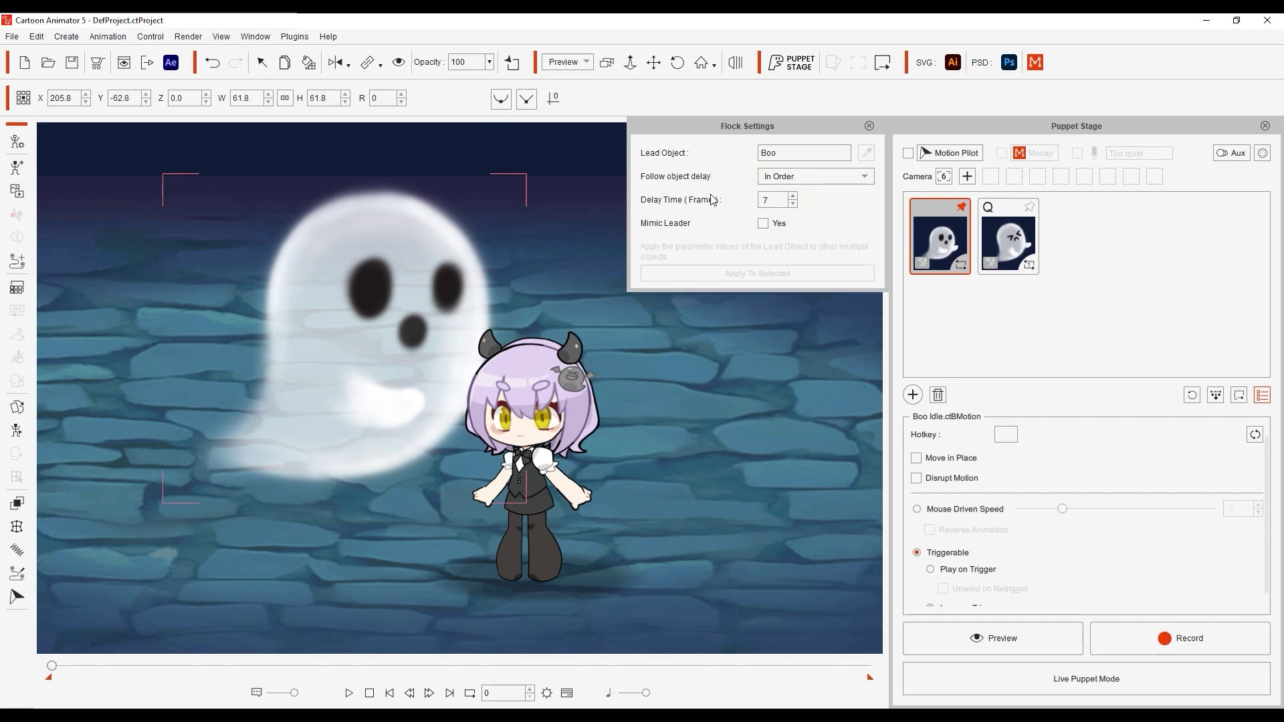
{"action": "left_click", "coordinate": [793, 204]}
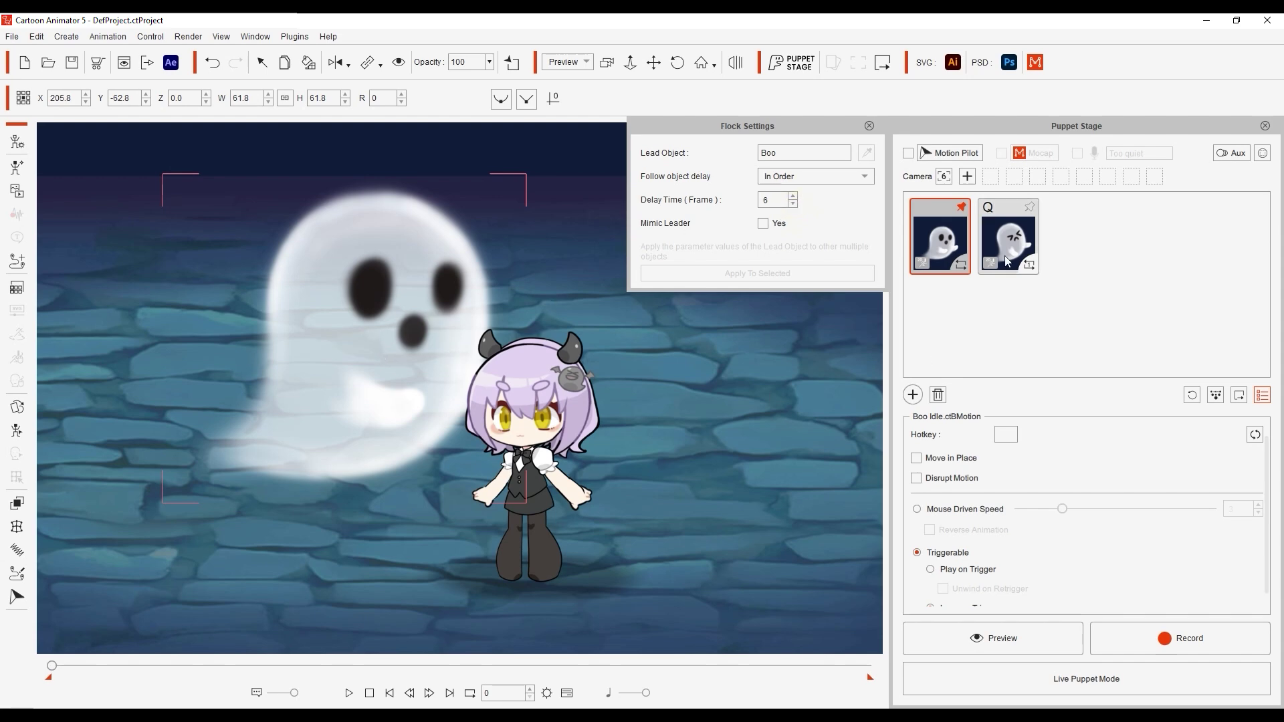
{"action": "left_click", "coordinate": [543, 374]}
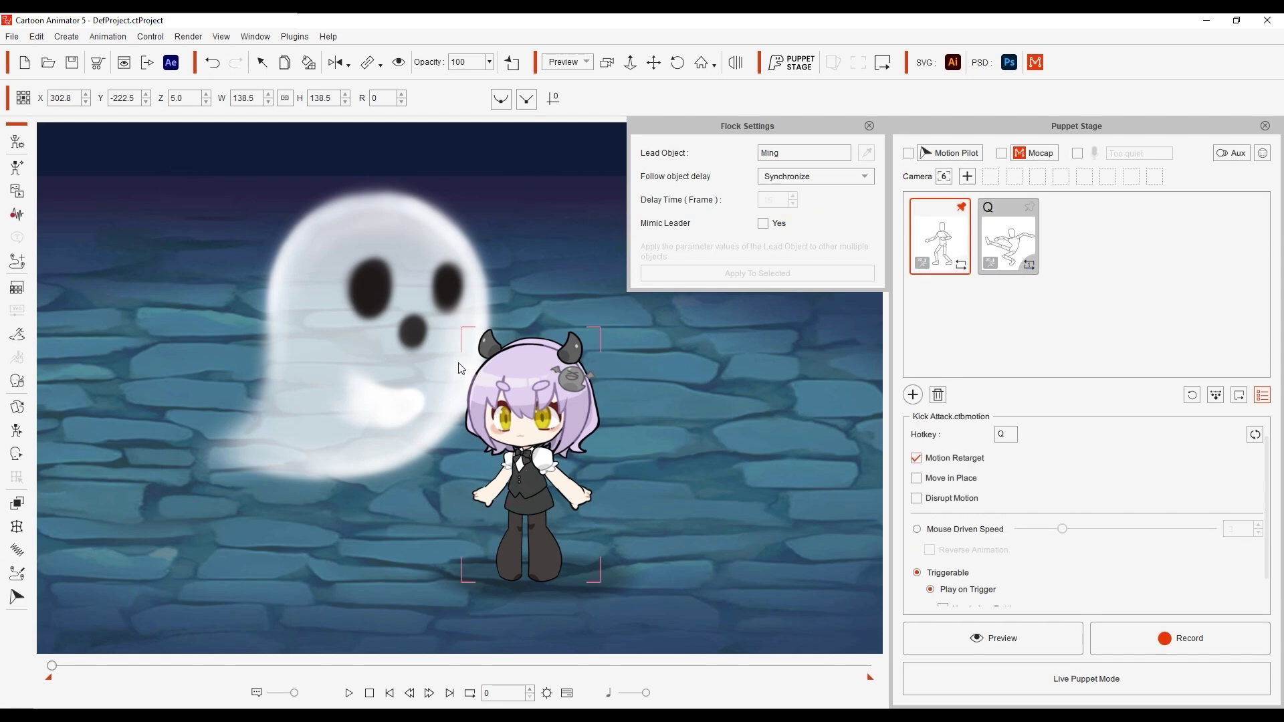
{"action": "left_click", "coordinate": [870, 126]}
{"action": "left_click", "coordinate": [993, 638]}
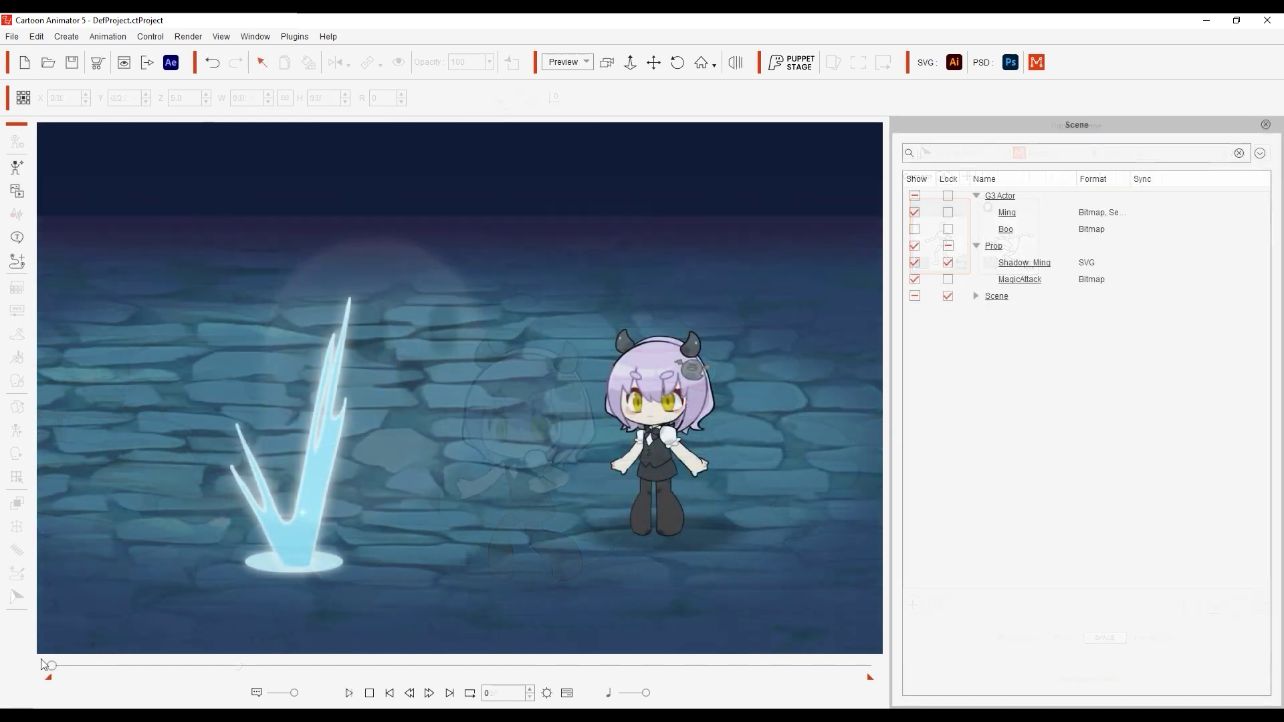
{"action": "left_click", "coordinate": [291, 546]}
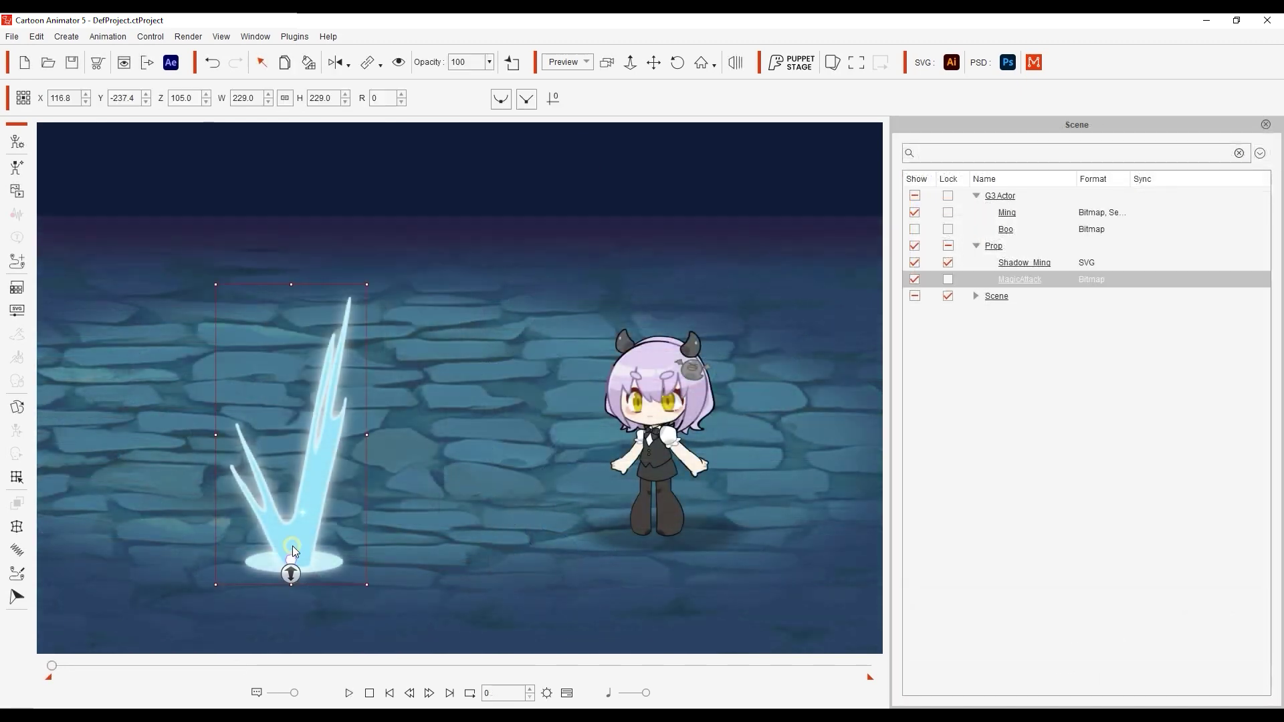
{"action": "left_click", "coordinate": [19, 408]}
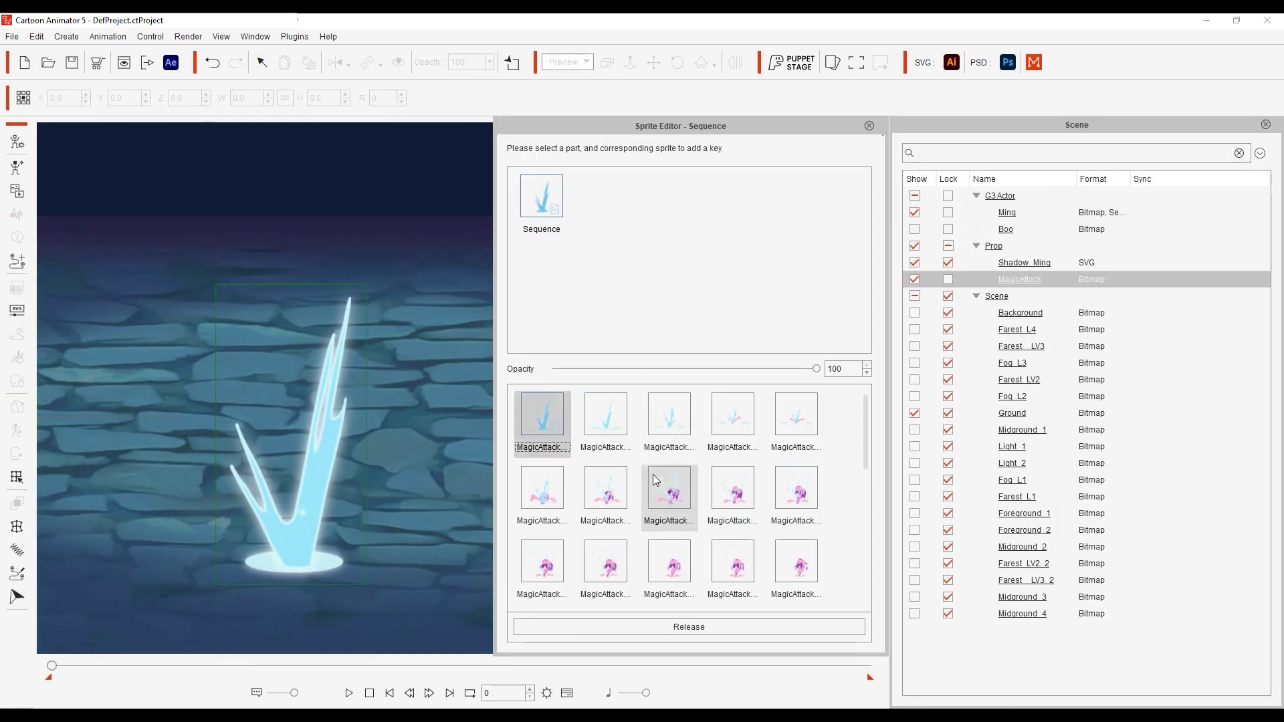
{"action": "left_click", "coordinate": [659, 428]}
{"action": "left_click", "coordinate": [682, 564]}
{"action": "left_click", "coordinate": [787, 563]}
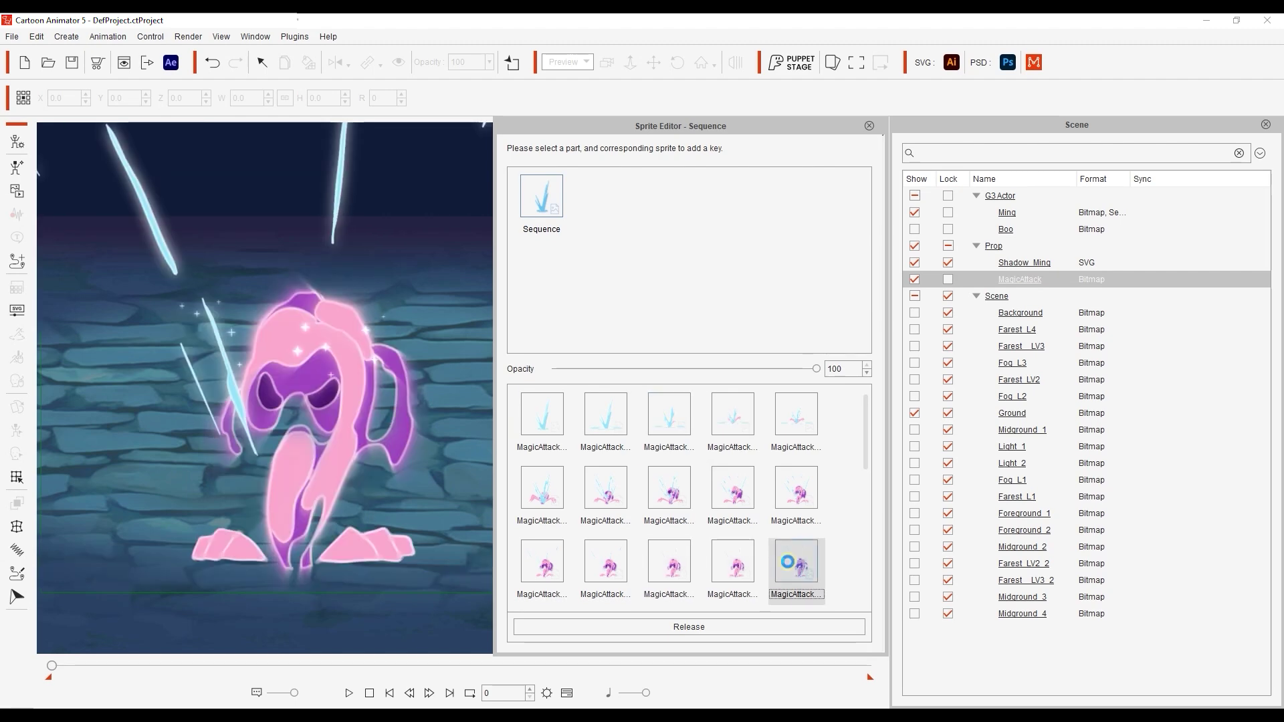
{"action": "left_click", "coordinate": [534, 408]}
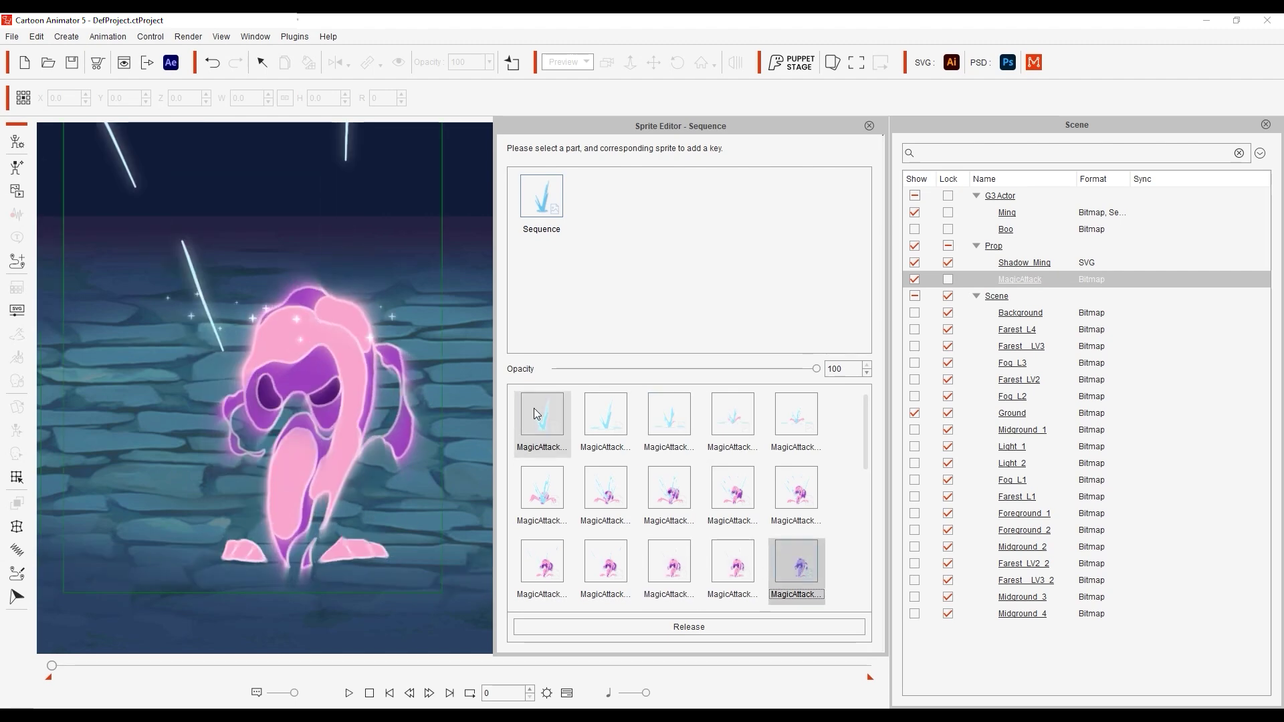
{"action": "left_click", "coordinate": [870, 126]}
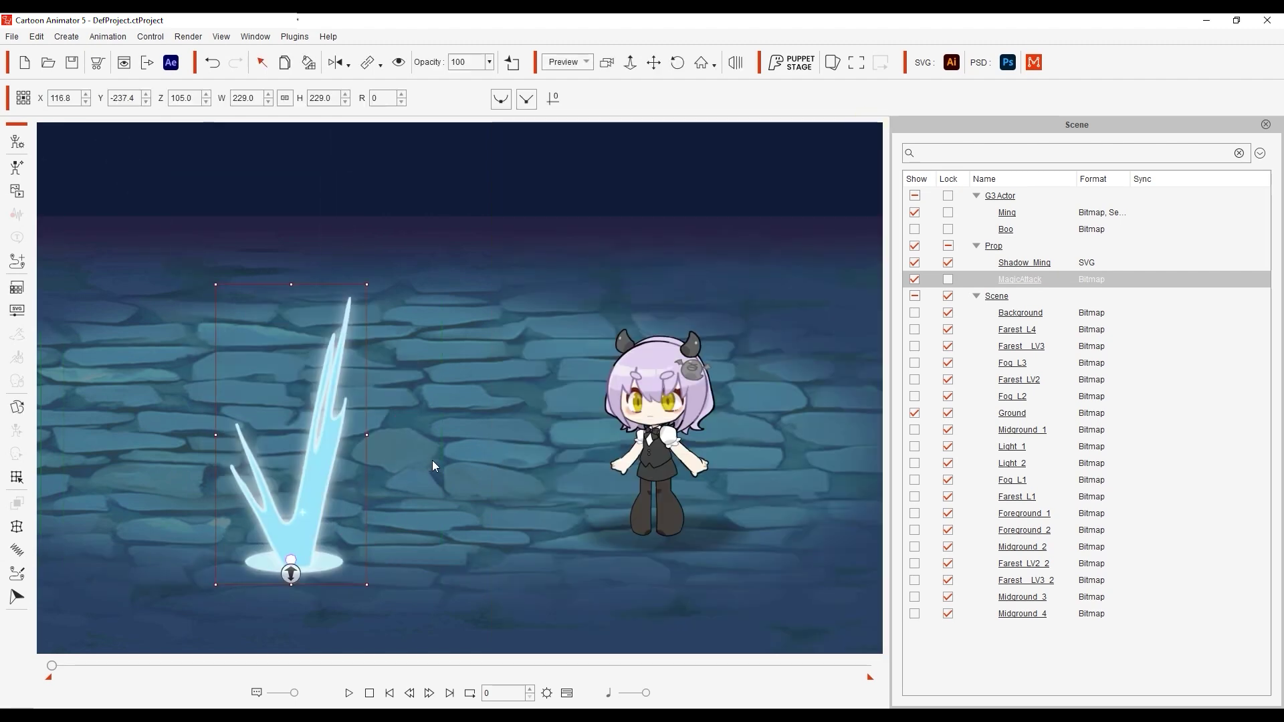
Open Puppet Stage for the MagicAttack prop and preview its Q-triggered Magic Attack.
{"action": "left_click", "coordinate": [833, 63]}
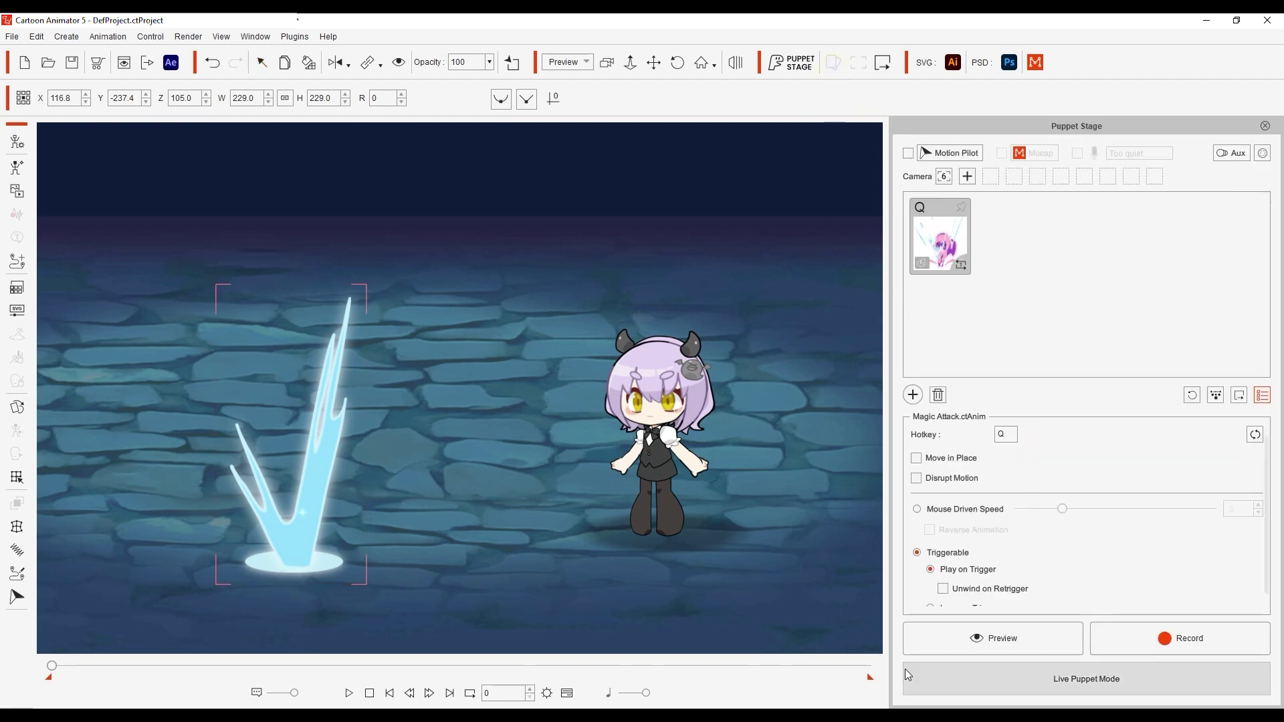
{"action": "left_click", "coordinate": [925, 638]}
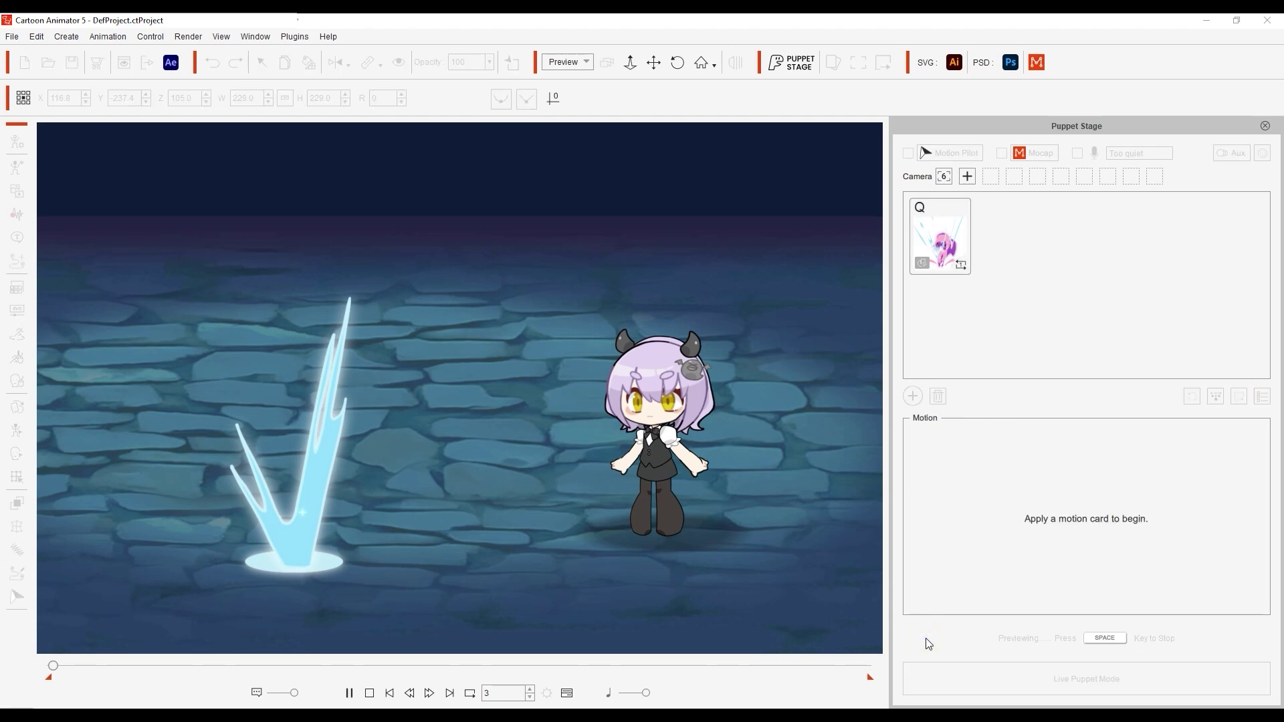
{"action": "key", "text": "q"}
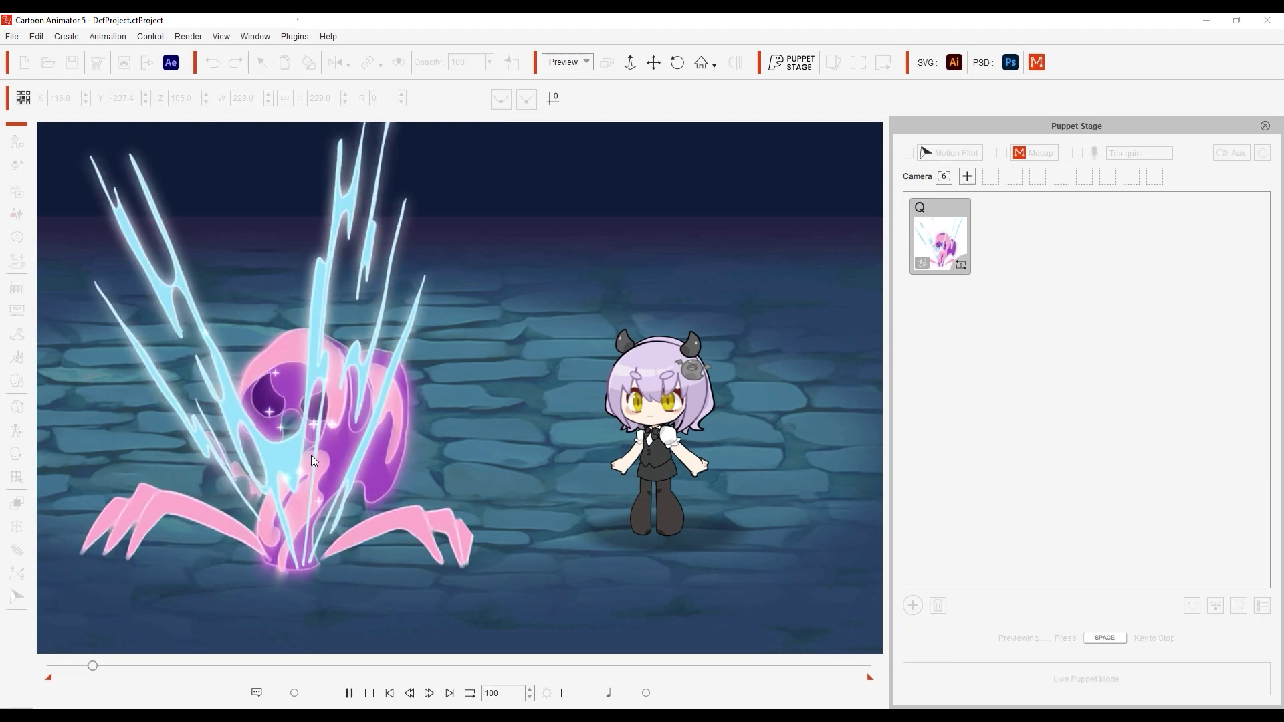
{"action": "key", "text": "space"}
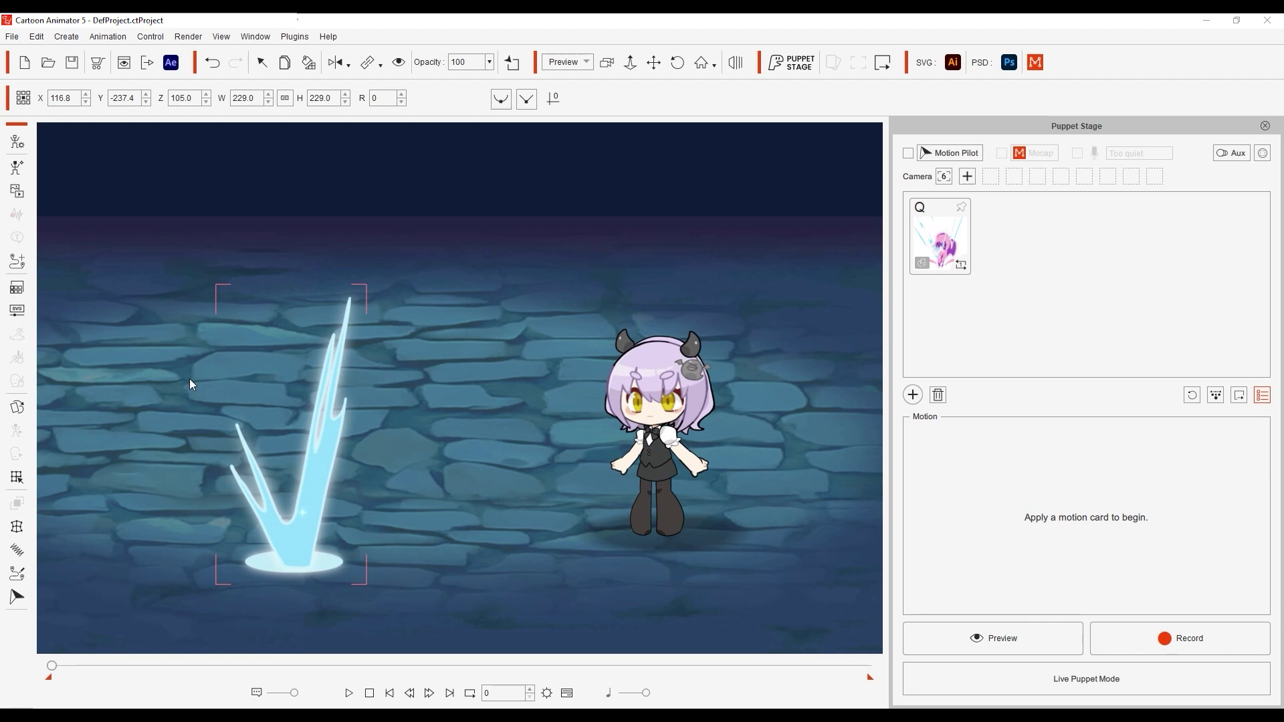
Add a pinned W visibility card set to Always Hide, placed before the Q card.
{"action": "left_click", "coordinate": [914, 395]}
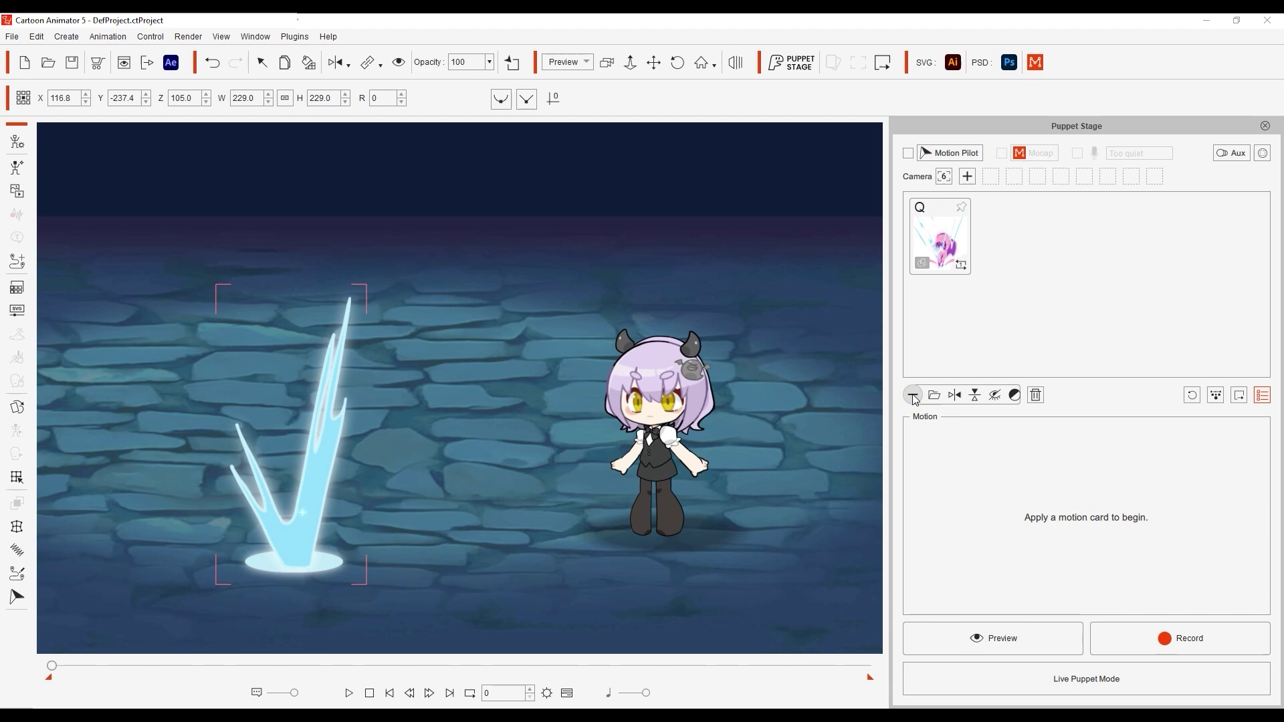
{"action": "left_click", "coordinate": [995, 396]}
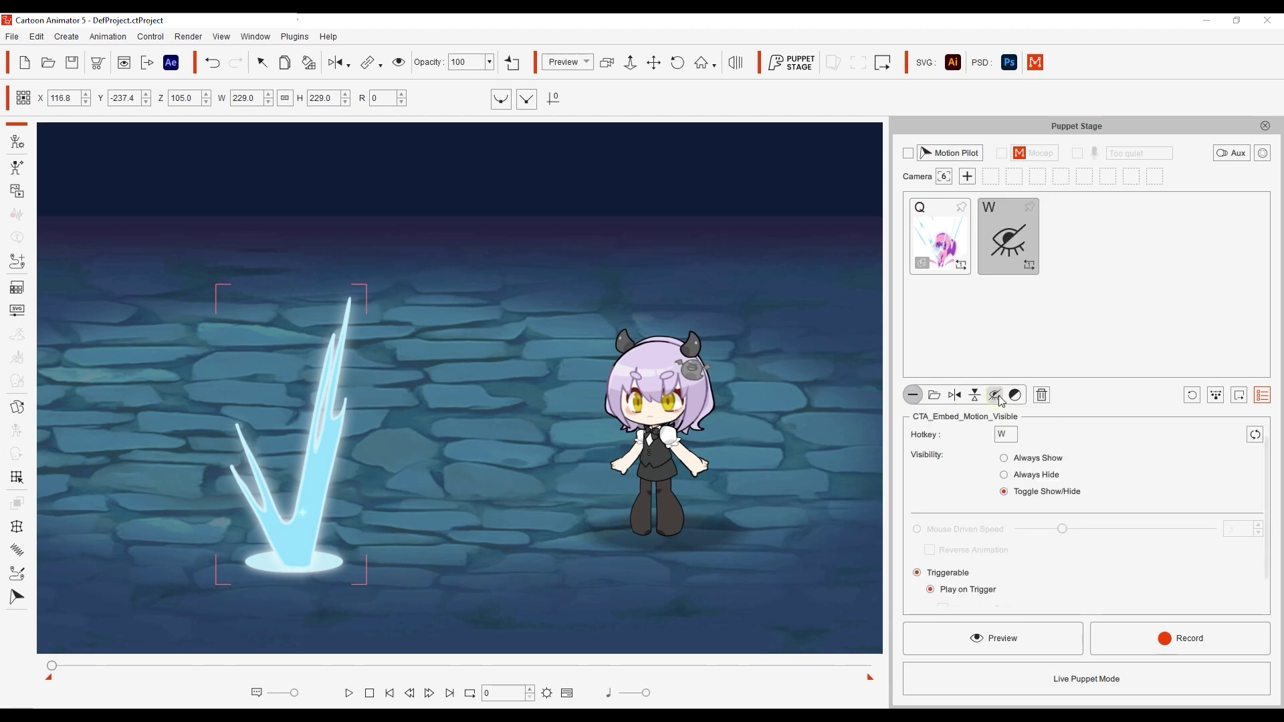
{"action": "left_click", "coordinate": [1031, 208]}
{"action": "left_click_drag", "start_coordinate": [1017, 232], "coordinate": [931, 225]}
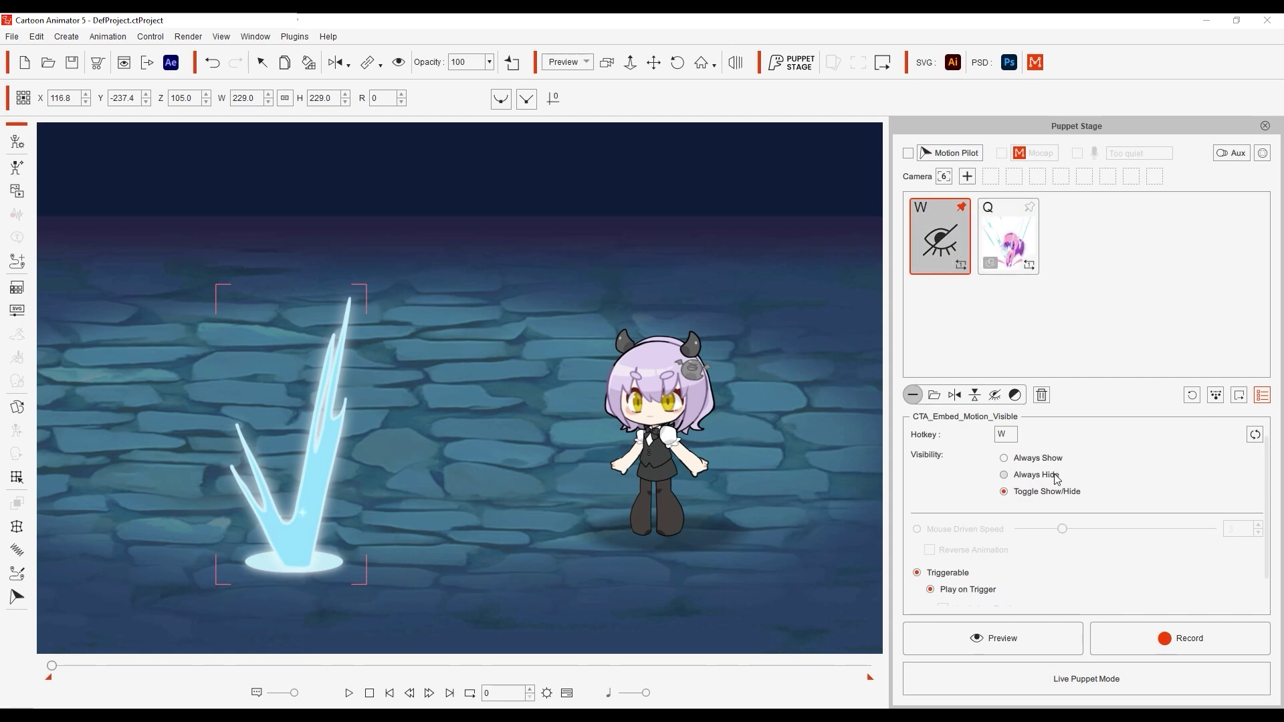
{"action": "left_click", "coordinate": [1005, 475]}
Preview the prop staying hidden with W, then firing the Q attack.
{"action": "left_click", "coordinate": [949, 630]}
{"action": "key", "text": "space"}
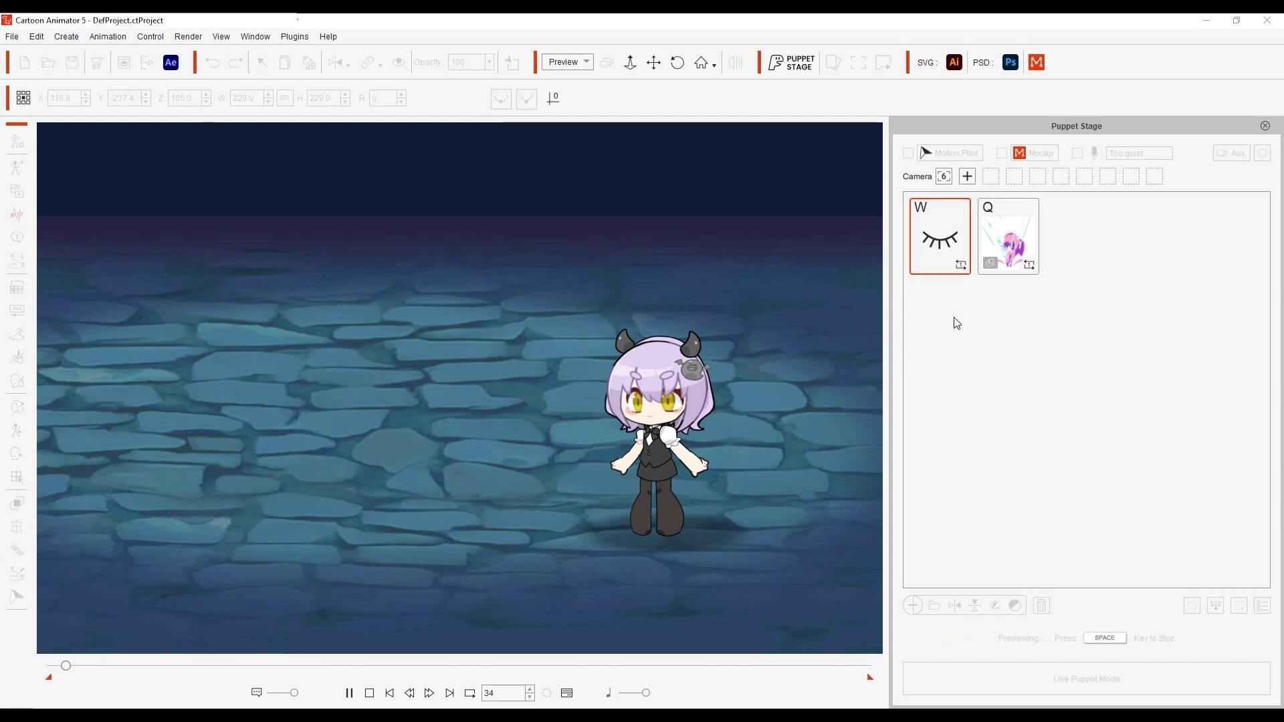
{"action": "key", "text": "w"}
{"action": "key", "text": "q"}
{"action": "key", "text": "q"}
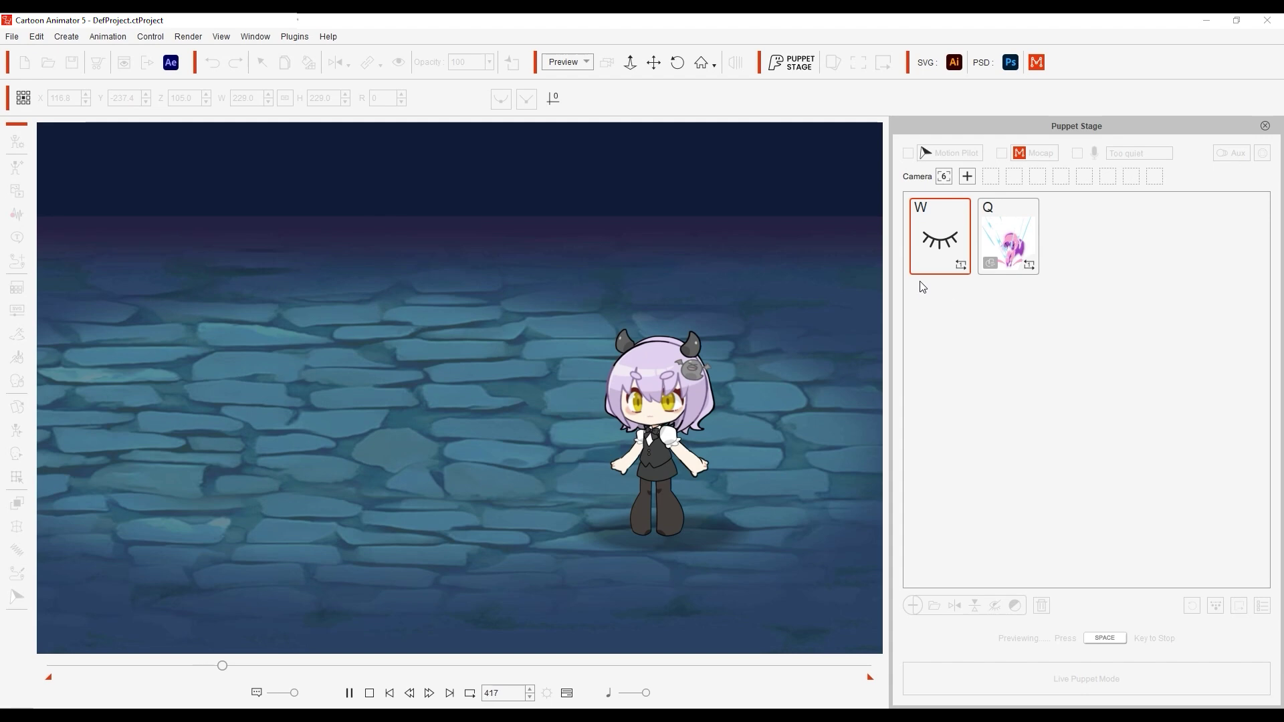
{"action": "key", "text": "space"}
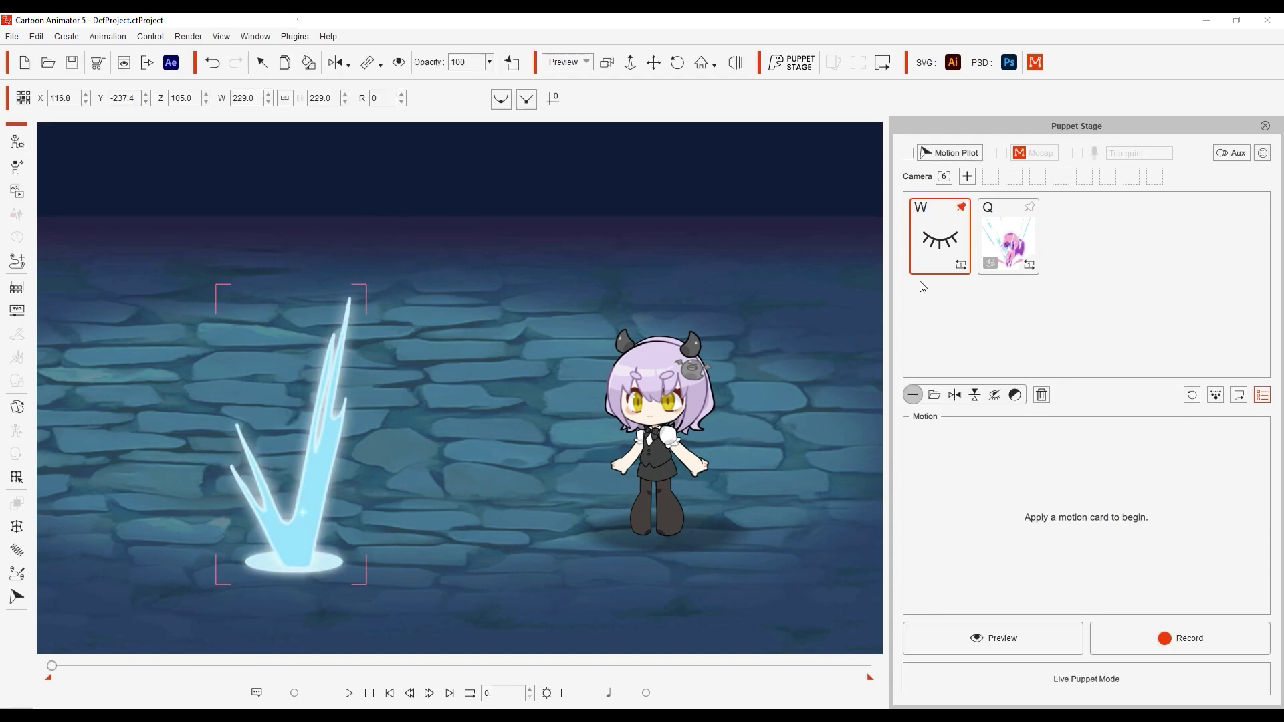
Select the girl and the ice-spike prop together and briefly preview them.
{"action": "left_click", "coordinate": [666, 383]}
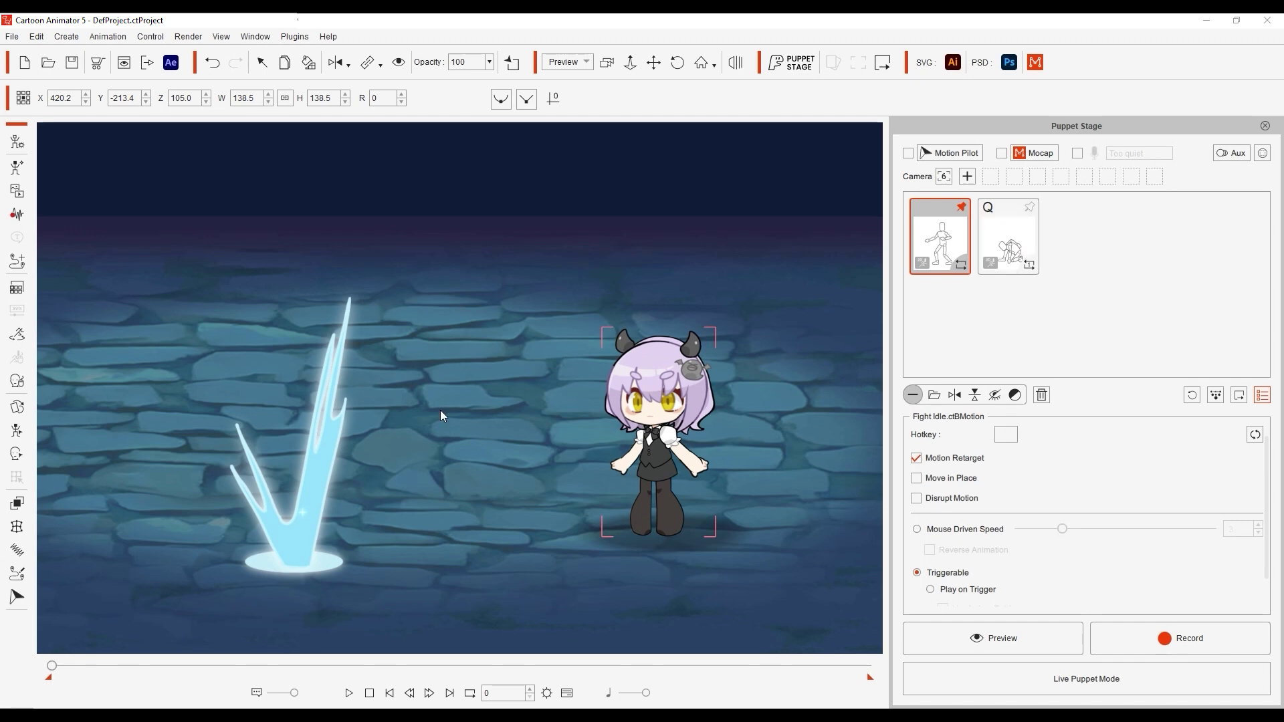
{"action": "left_click", "coordinate": [316, 503]}
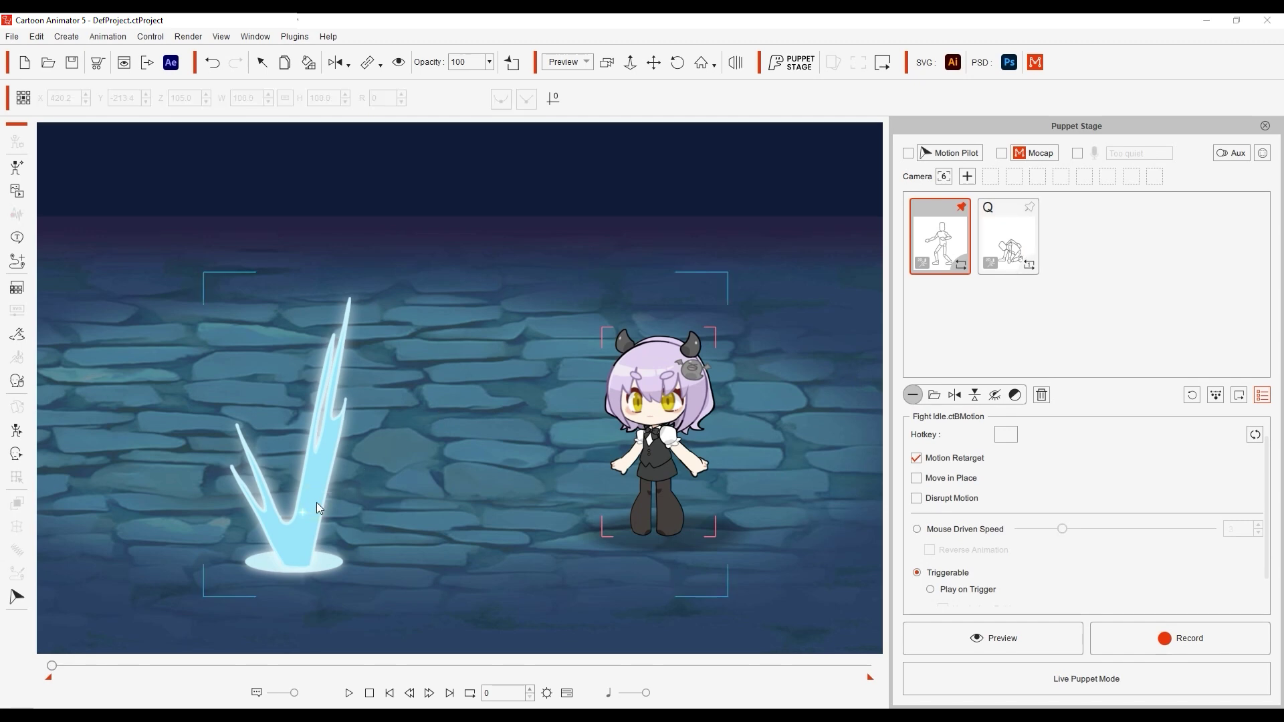
{"action": "left_click", "coordinate": [939, 637]}
{"action": "key", "text": "space"}
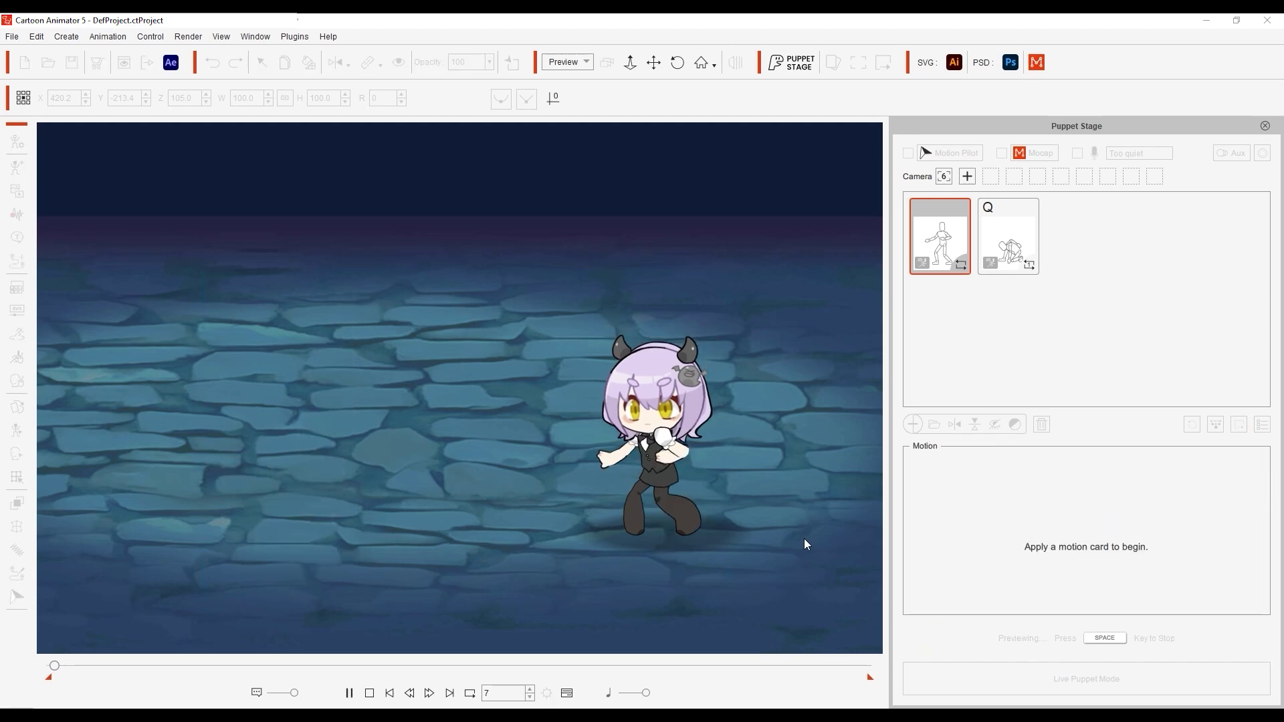
{"action": "key", "text": "space"}
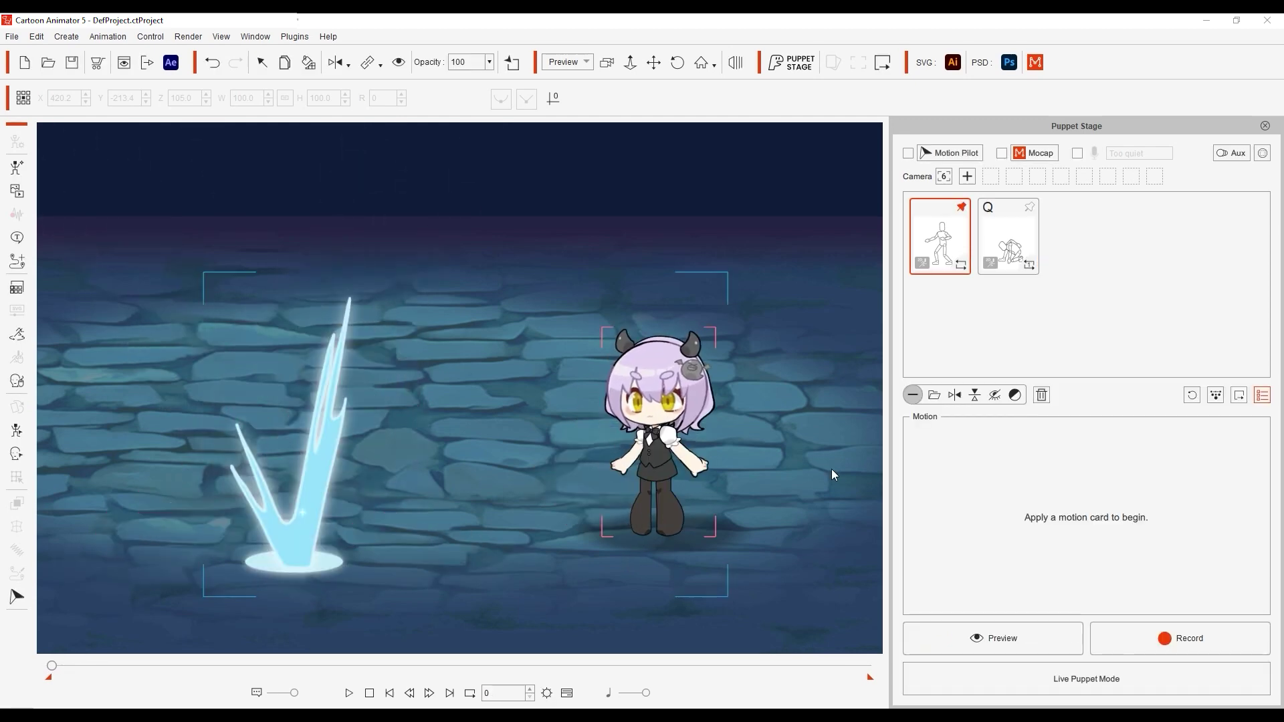
In Flock Settings, make the ice-spike prop follow In Order with a 10-frame delay.
{"action": "left_click", "coordinate": [1215, 396]}
{"action": "left_click", "coordinate": [284, 529]}
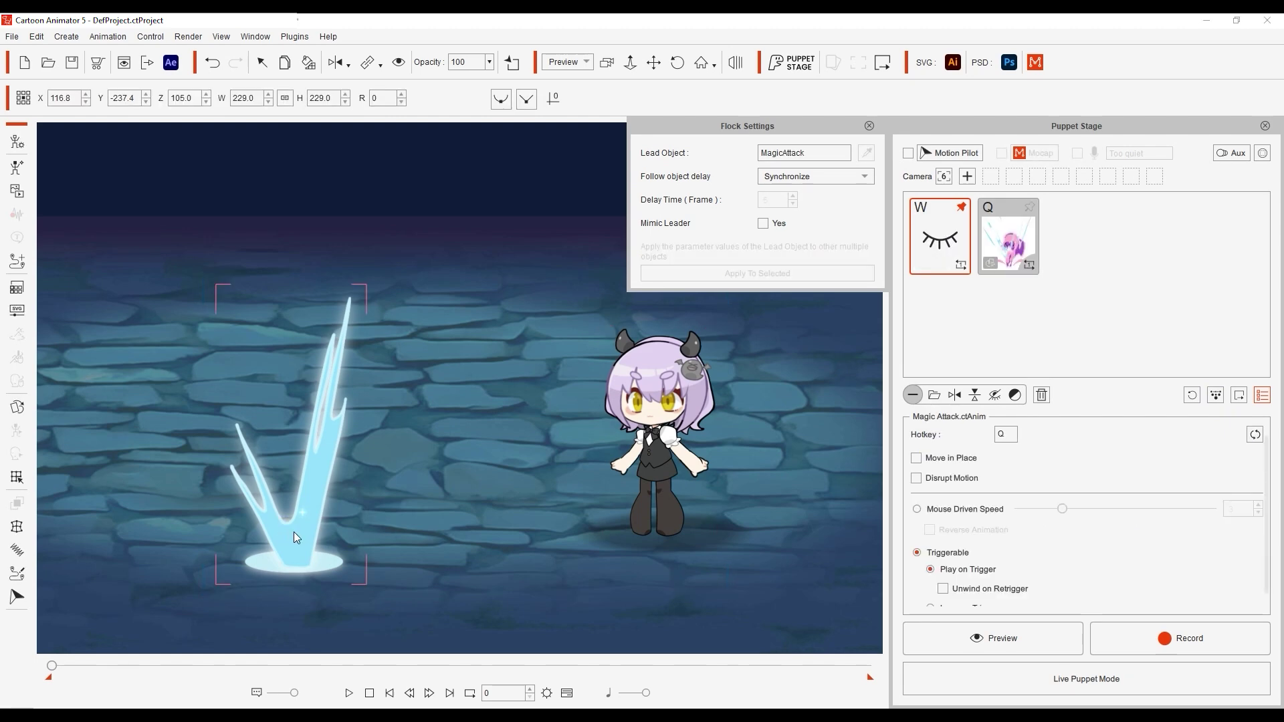
{"action": "left_click", "coordinate": [812, 176]}
{"action": "left_click", "coordinate": [781, 209]}
{"action": "double_click", "coordinate": [774, 202]}
{"action": "type", "text": "10"}
{"action": "left_click", "coordinate": [868, 126]}
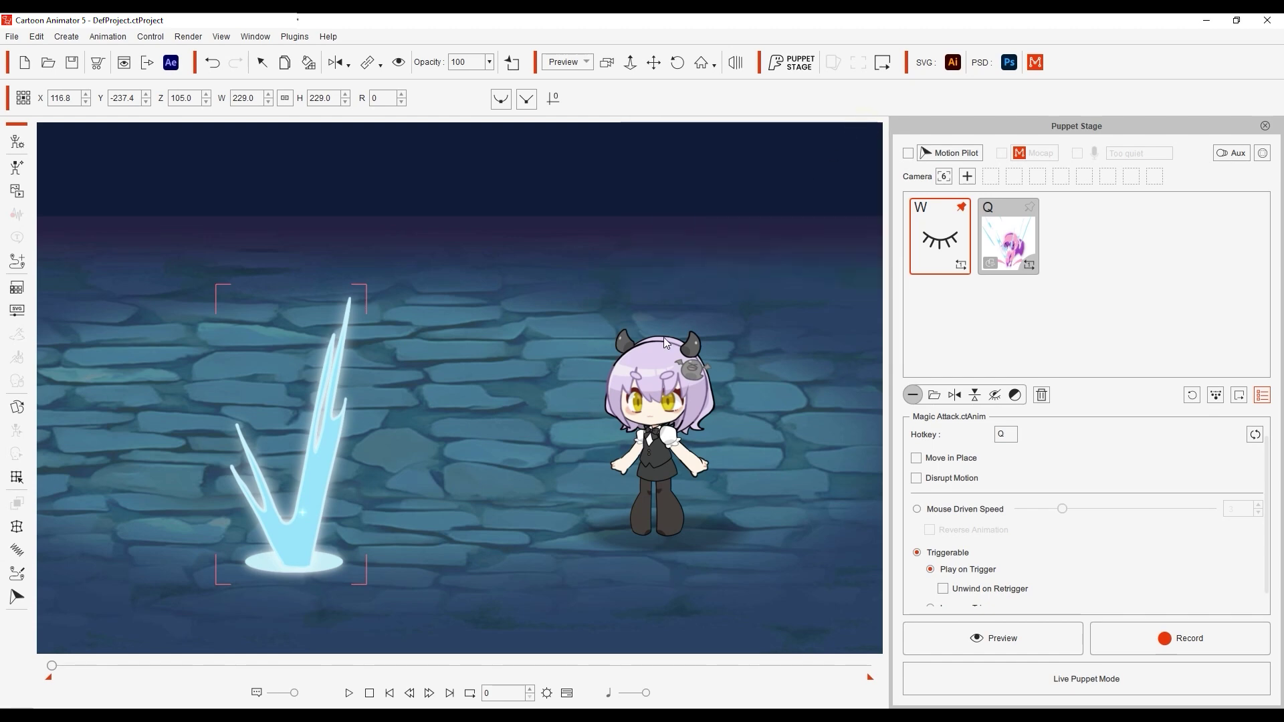
Select both the character and the prop, preview, and trigger the Q attack.
{"action": "left_click_drag", "start_coordinate": [760, 315], "coordinate": [246, 560]}
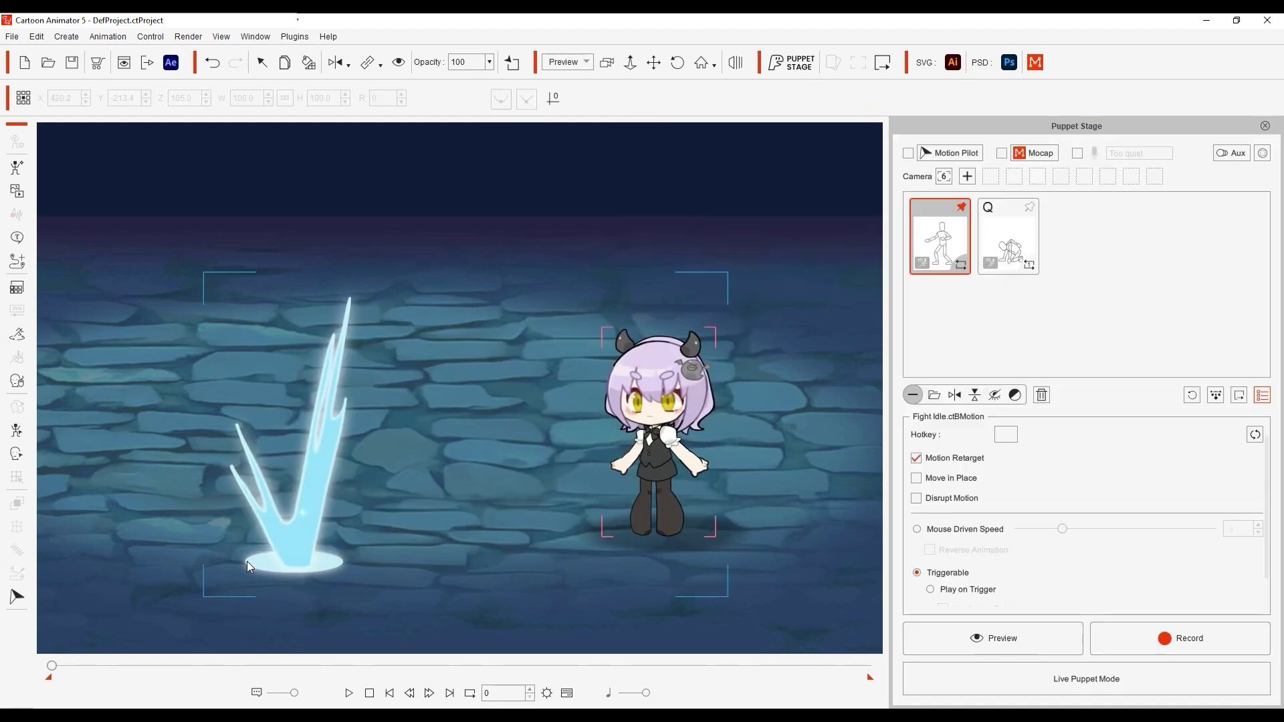
{"action": "left_click", "coordinate": [993, 638]}
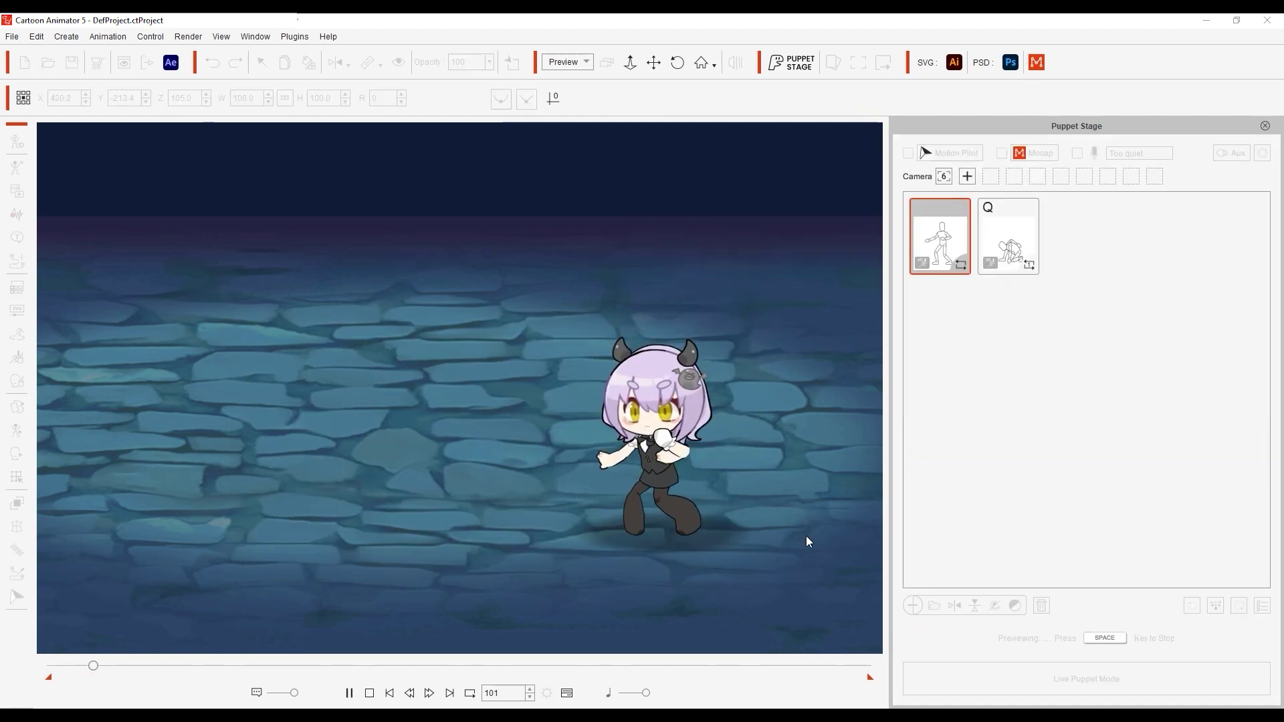
{"action": "key", "text": "q"}
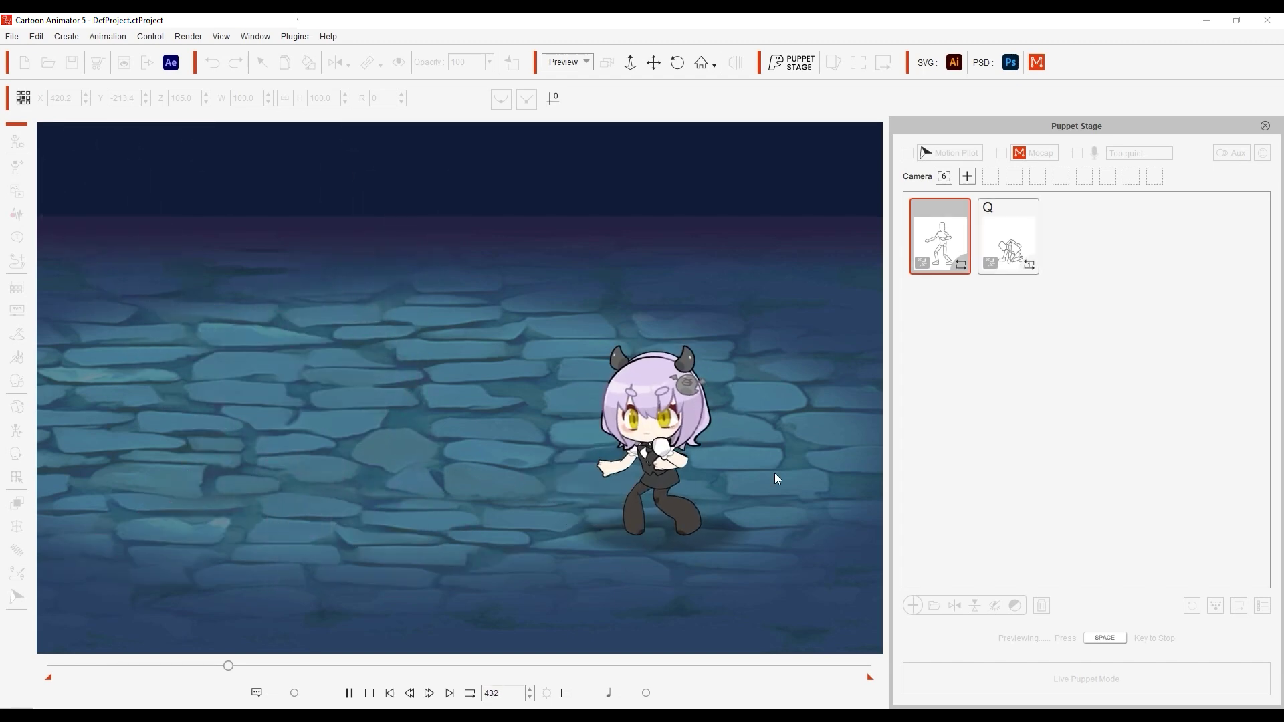
Make the Boo ghost visible in the Scene list and check its Puppet Stage and Flock Settings.
{"action": "left_click", "coordinate": [915, 230]}
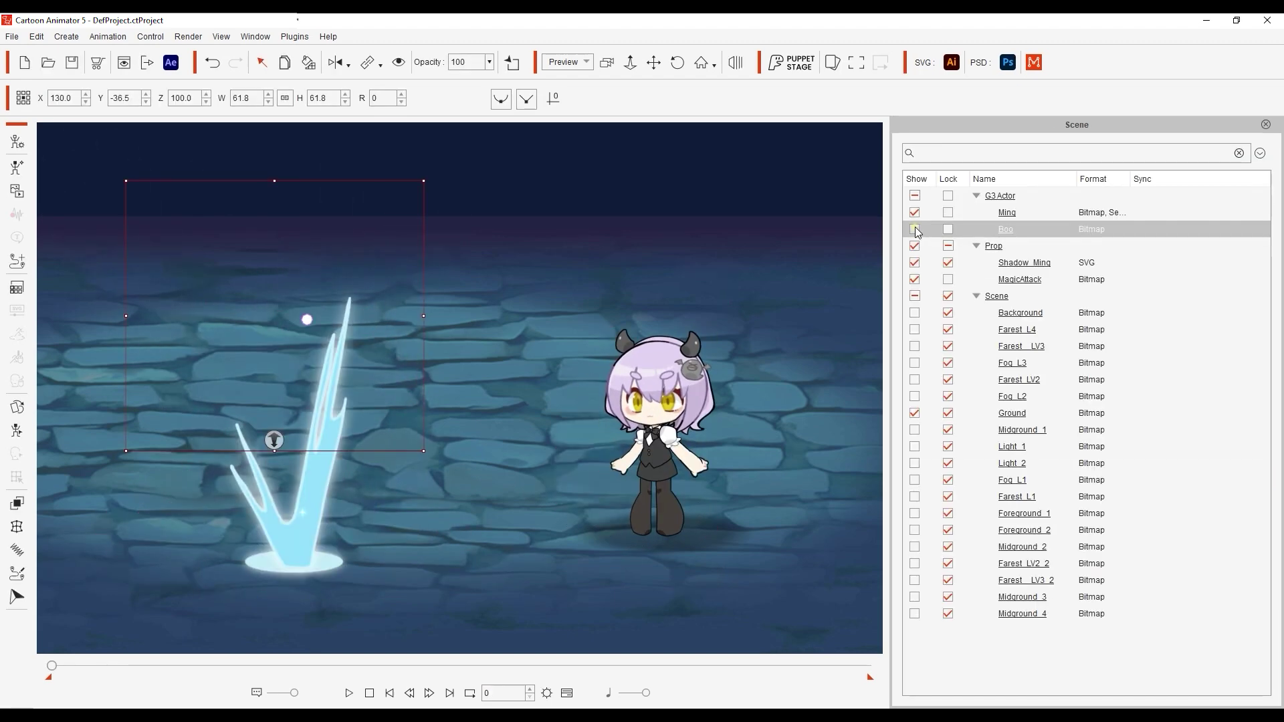
{"action": "left_click", "coordinate": [915, 229]}
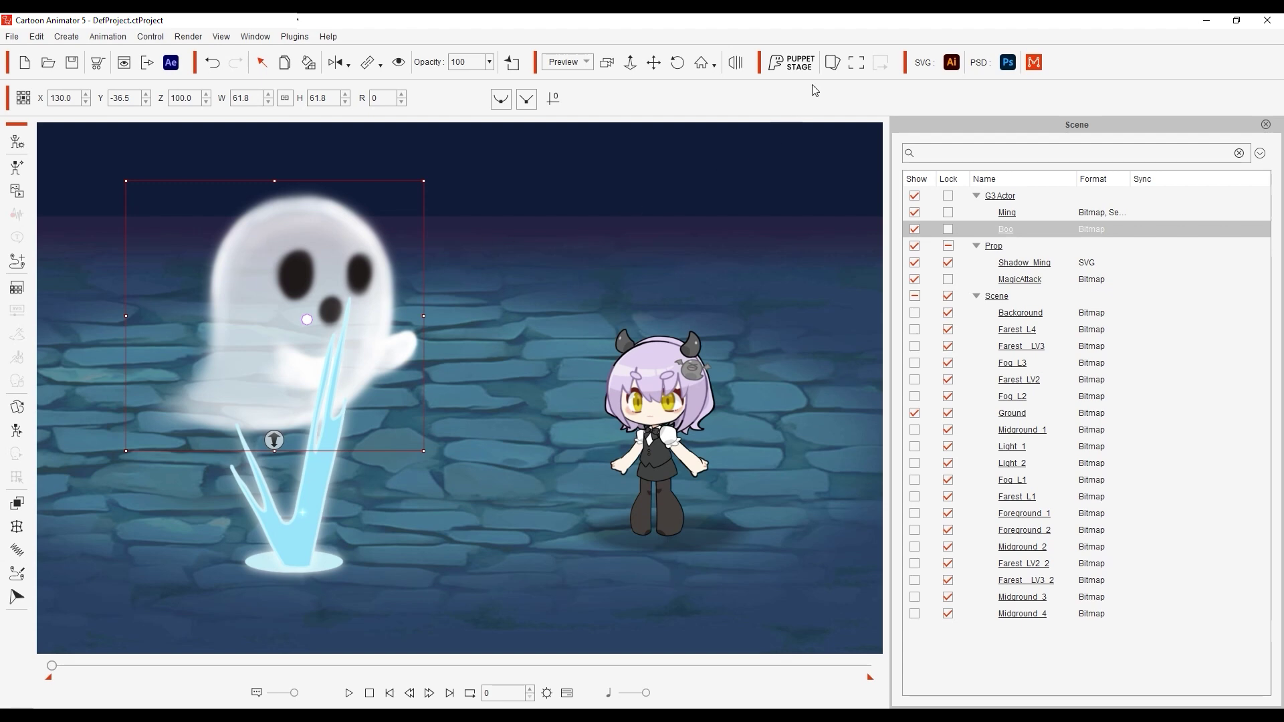
{"action": "left_click", "coordinate": [823, 67]}
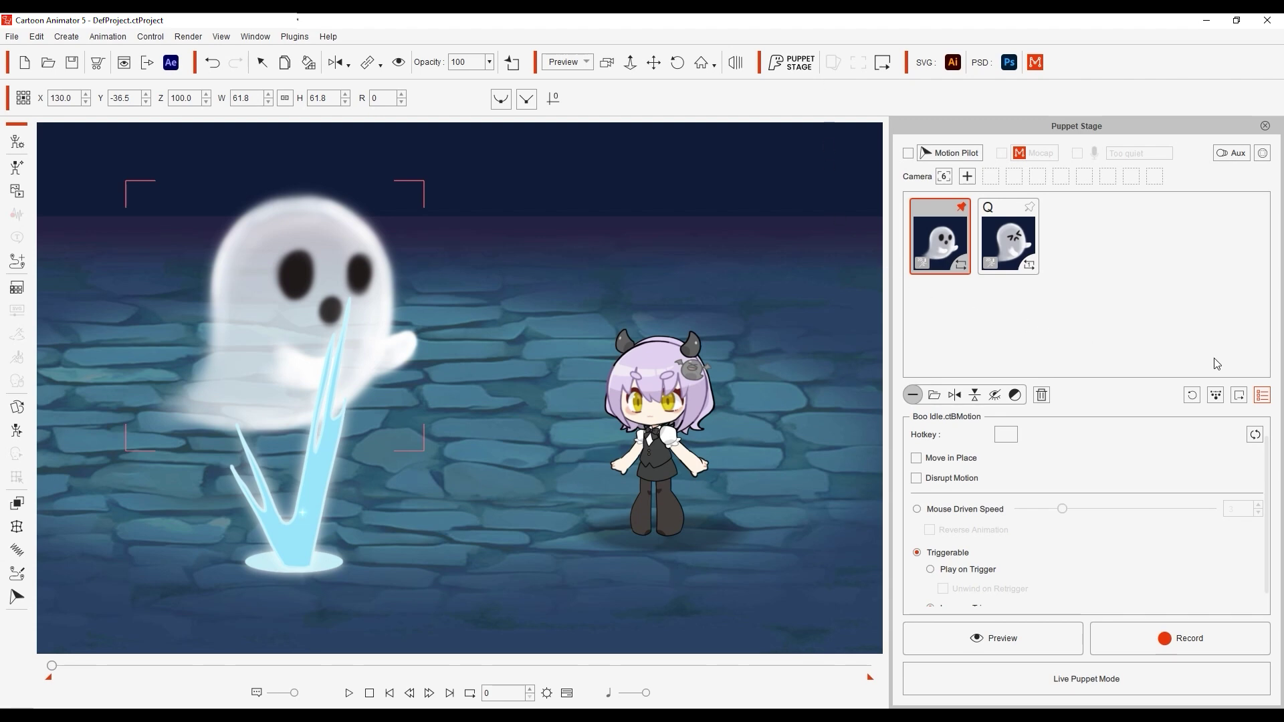
{"action": "left_click", "coordinate": [1216, 394]}
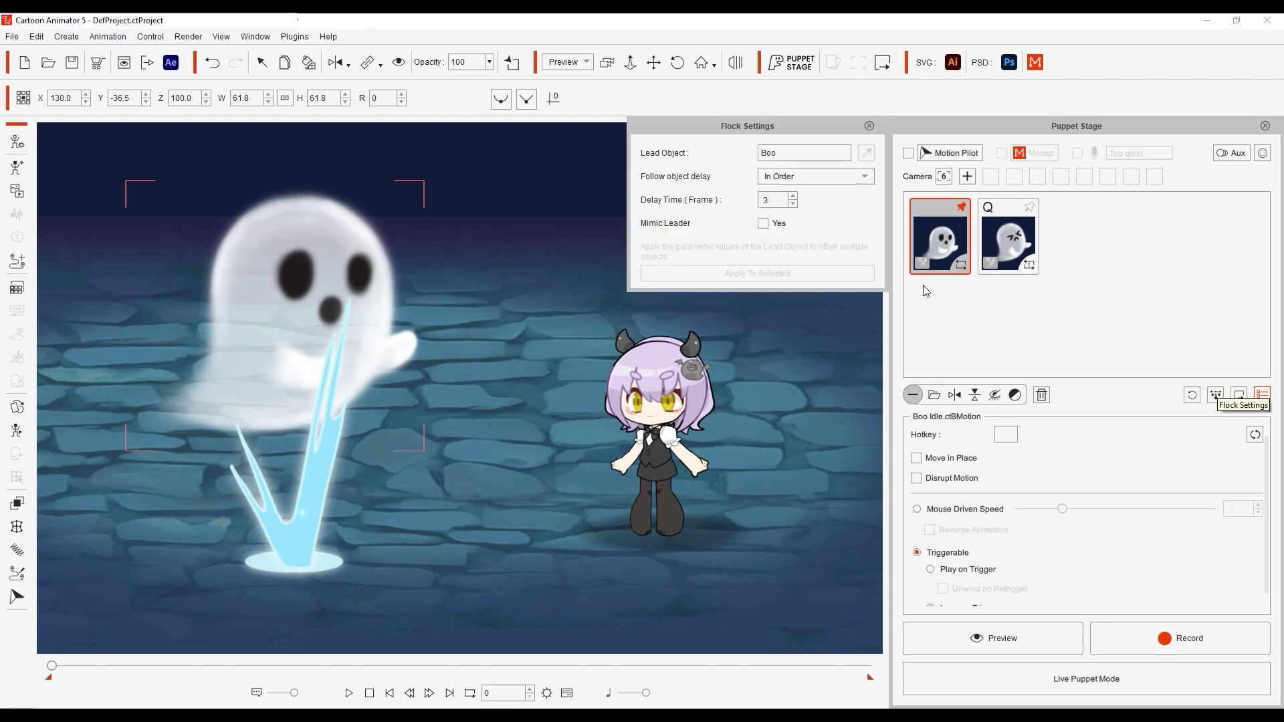
{"action": "left_click", "coordinate": [869, 127]}
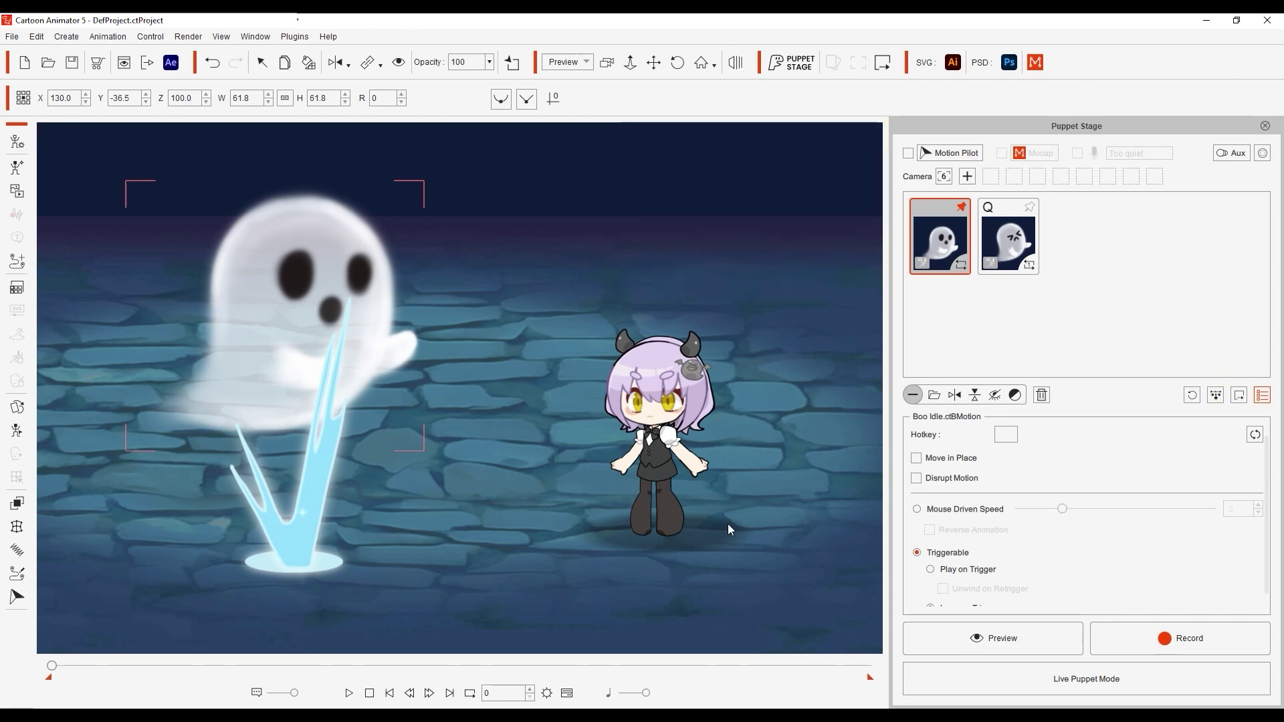
Select Ming and start previewing her fighting stance beside the ghost.
{"action": "left_click", "coordinate": [249, 291]}
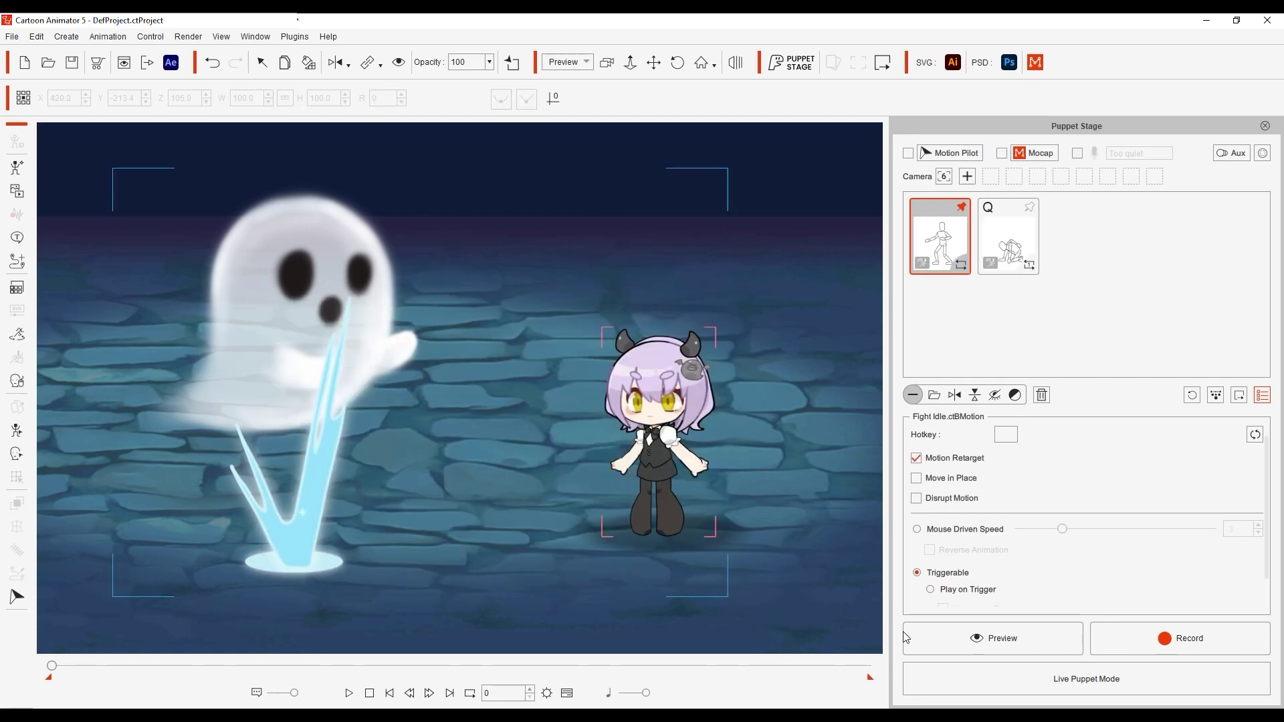
{"action": "left_click", "coordinate": [934, 638]}
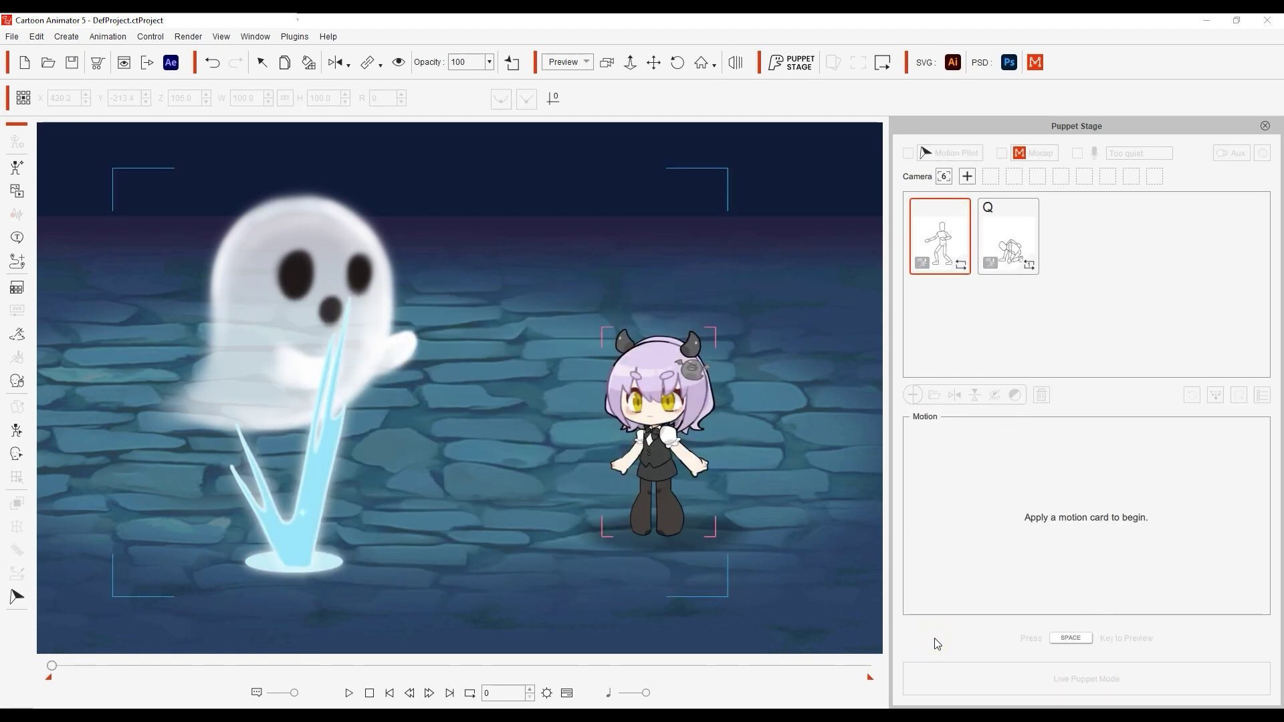
{"action": "key", "text": "space"}
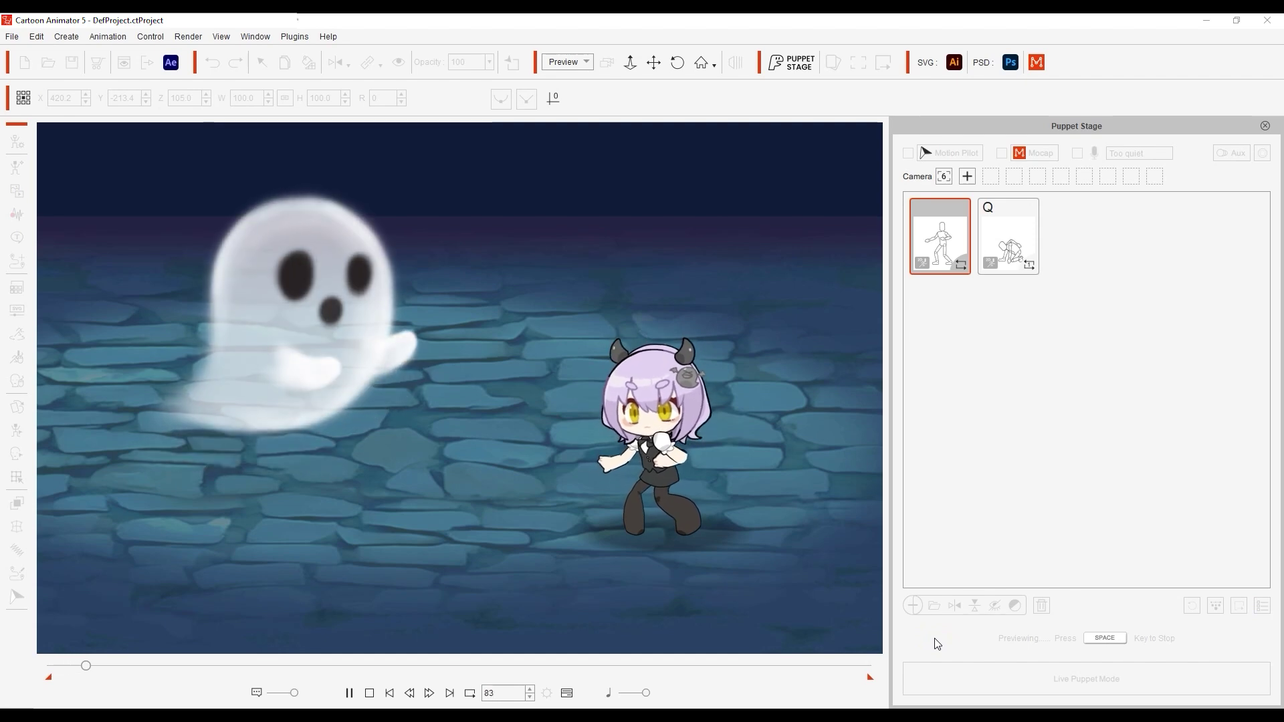